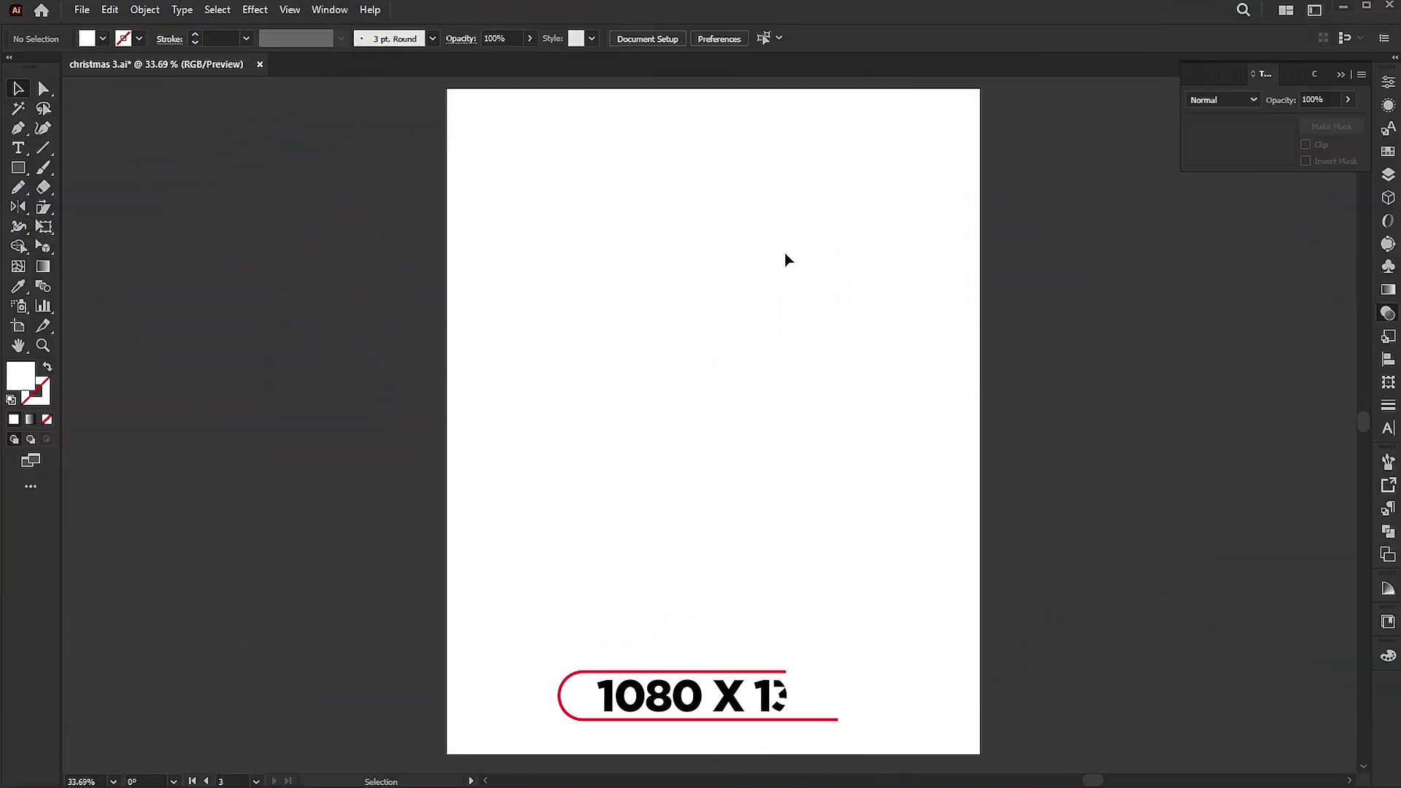
pyautogui.scroll(3, 783, 364)
# Add the text MERRY to the artboard and scale it up greatly.
pyautogui.press('z')
pyautogui.moveTo(782, 373); pyautogui.dragTo(861, 328)
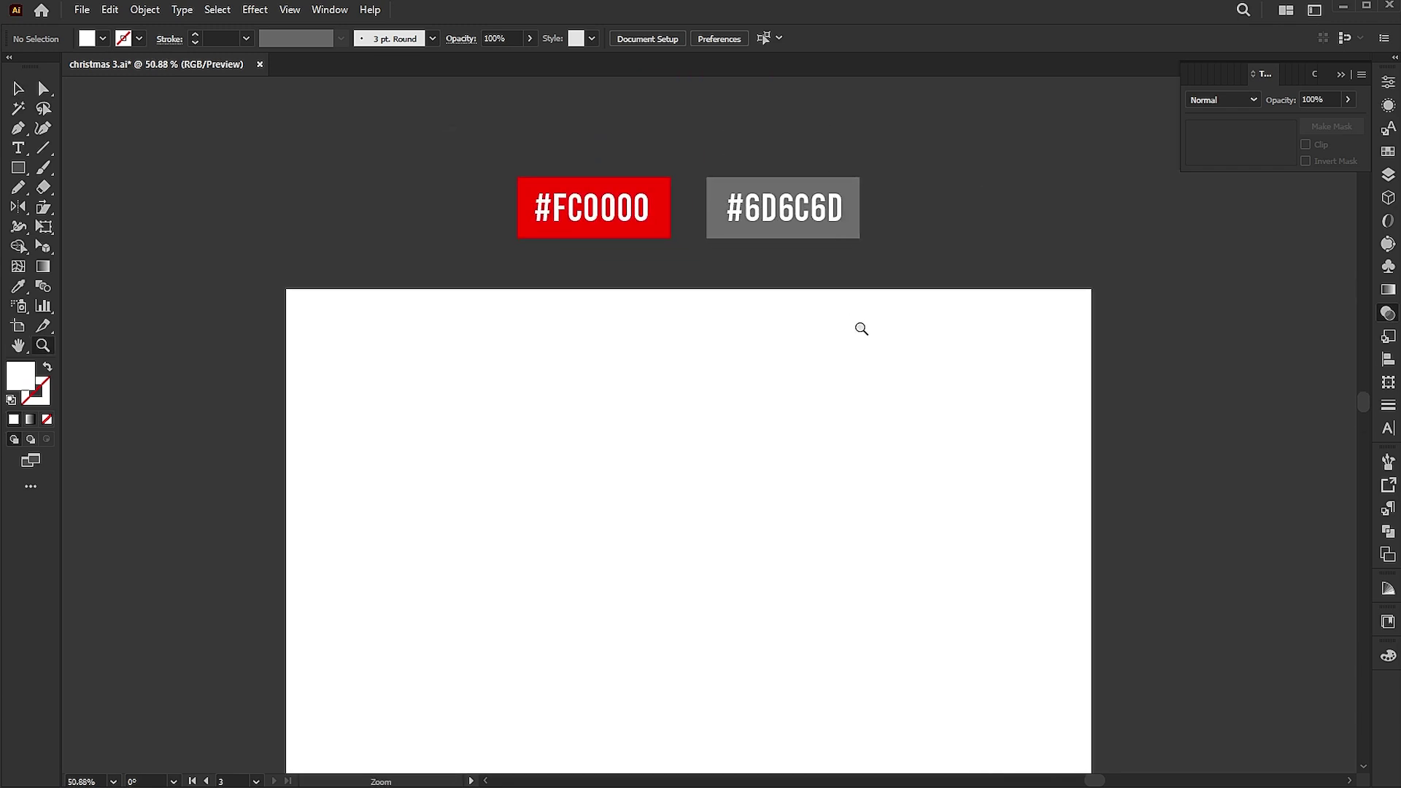
pyautogui.hotkey('ctrl', '0')
pyautogui.press('z')
pyautogui.keyDown('alt'); pyautogui.click(729, 376); pyautogui.keyUp('alt')
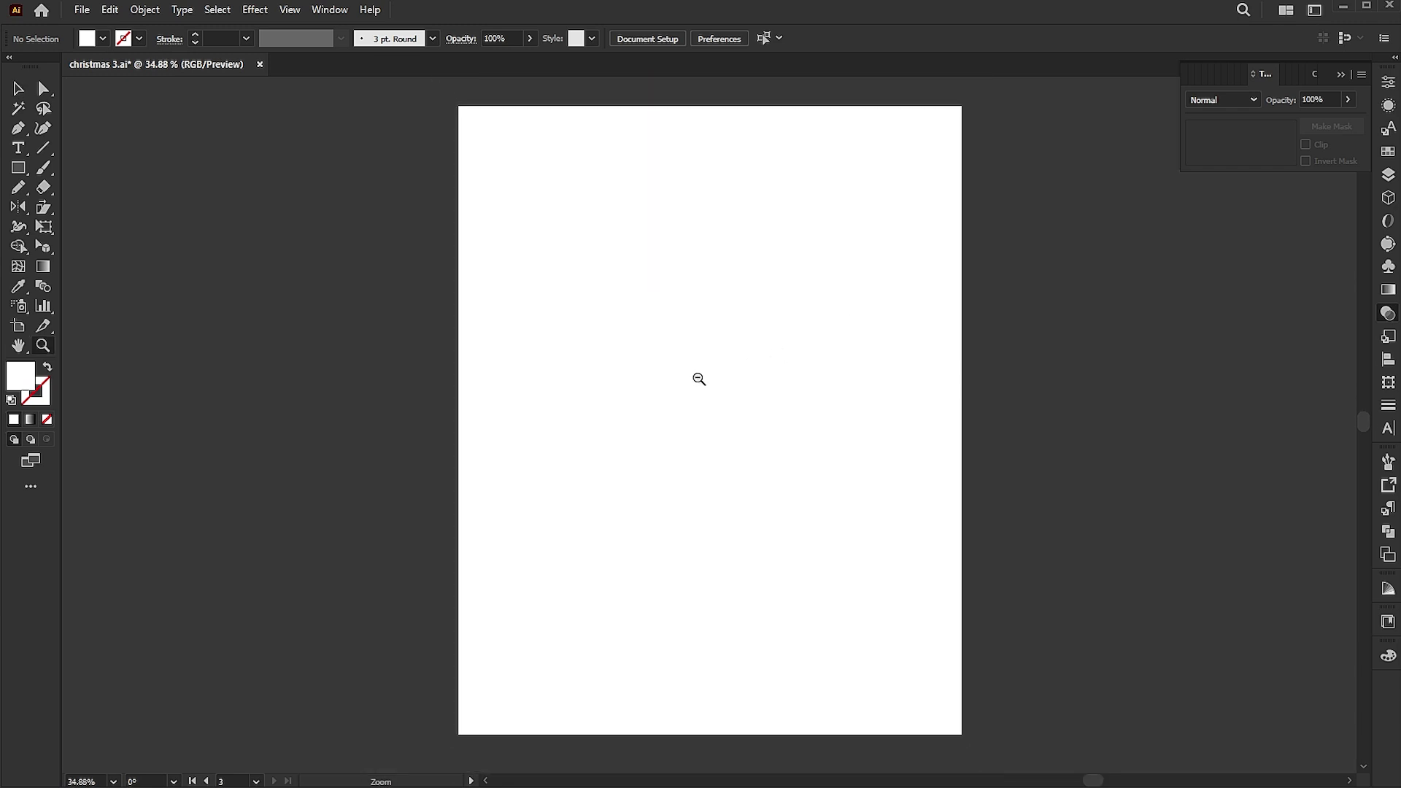
pyautogui.click(19, 150)
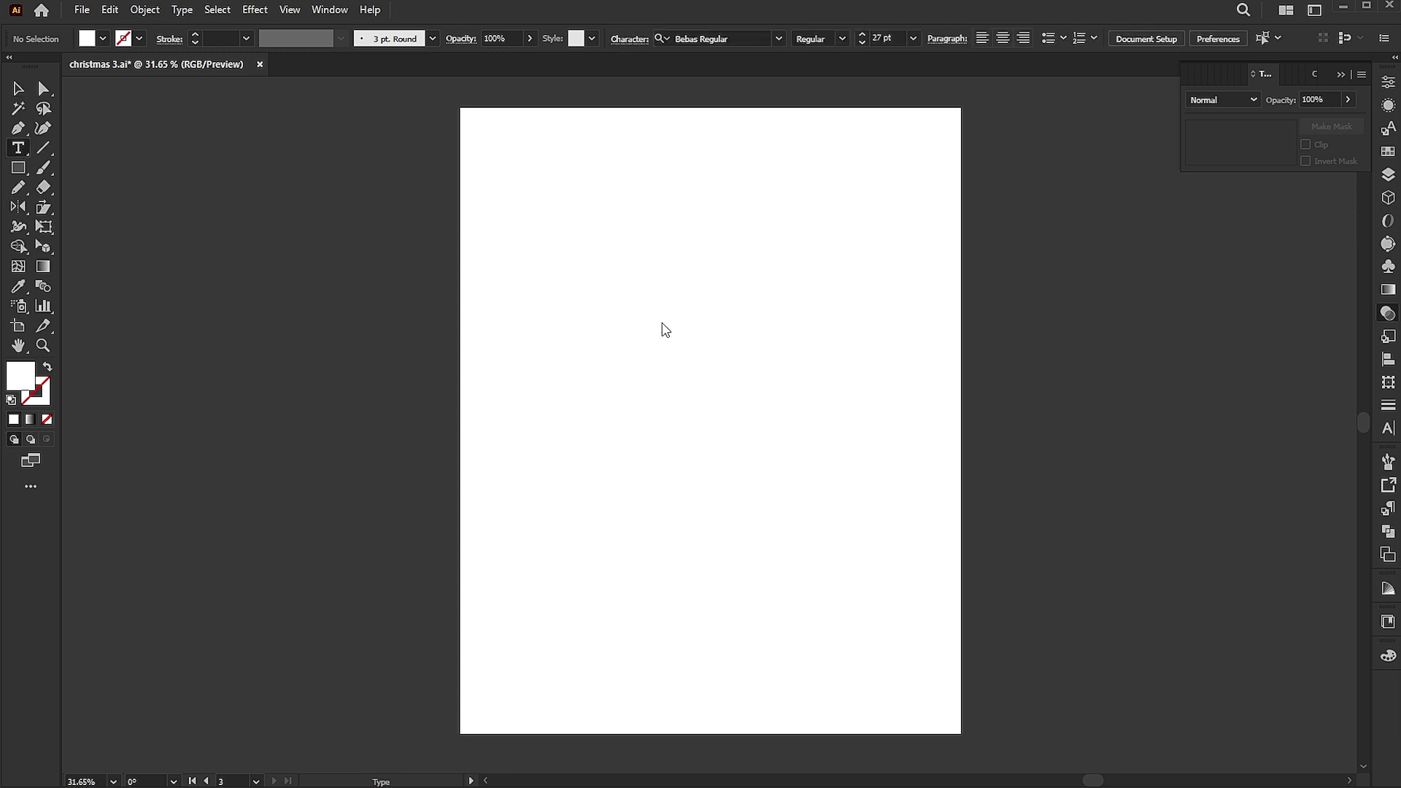
pyautogui.click(650, 329)
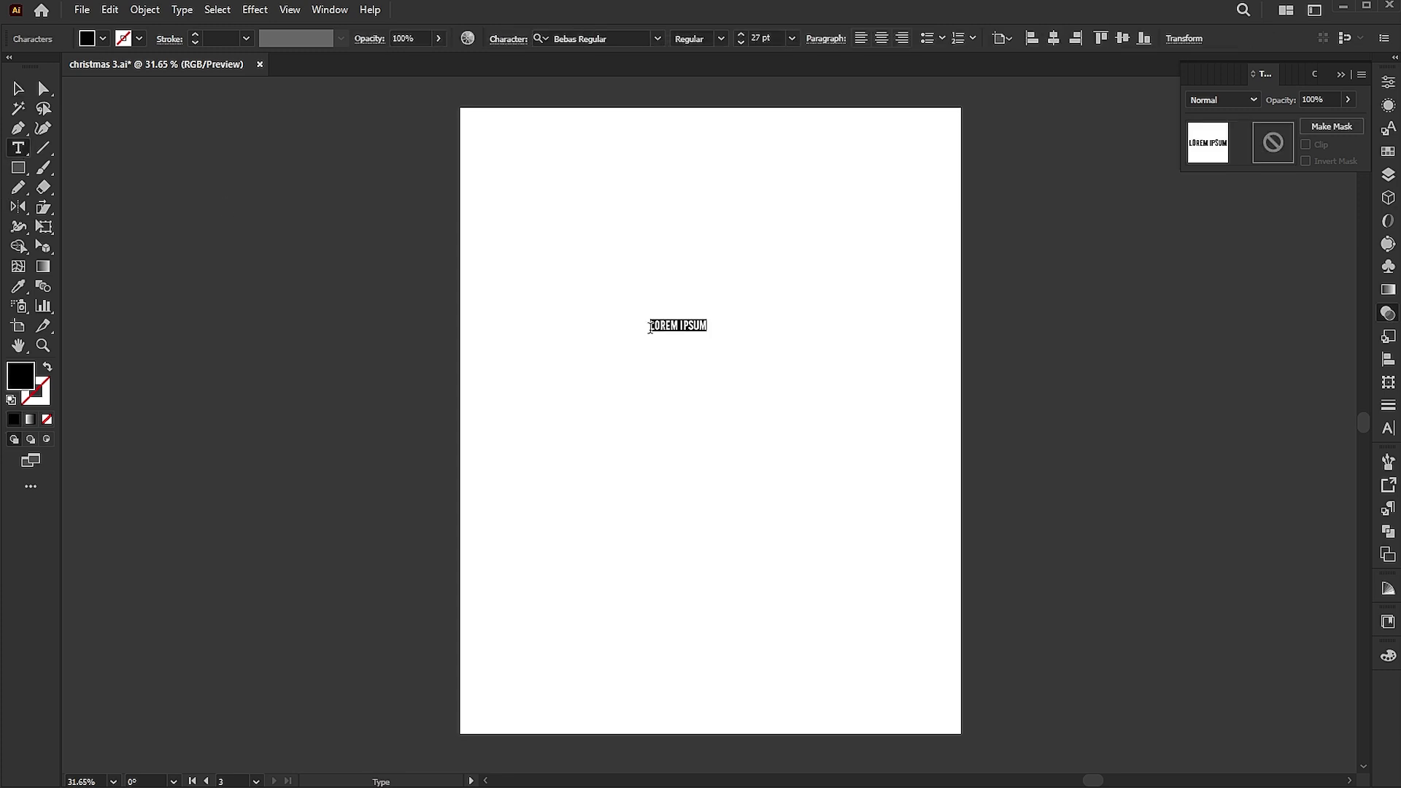
pyautogui.write('MERRY')
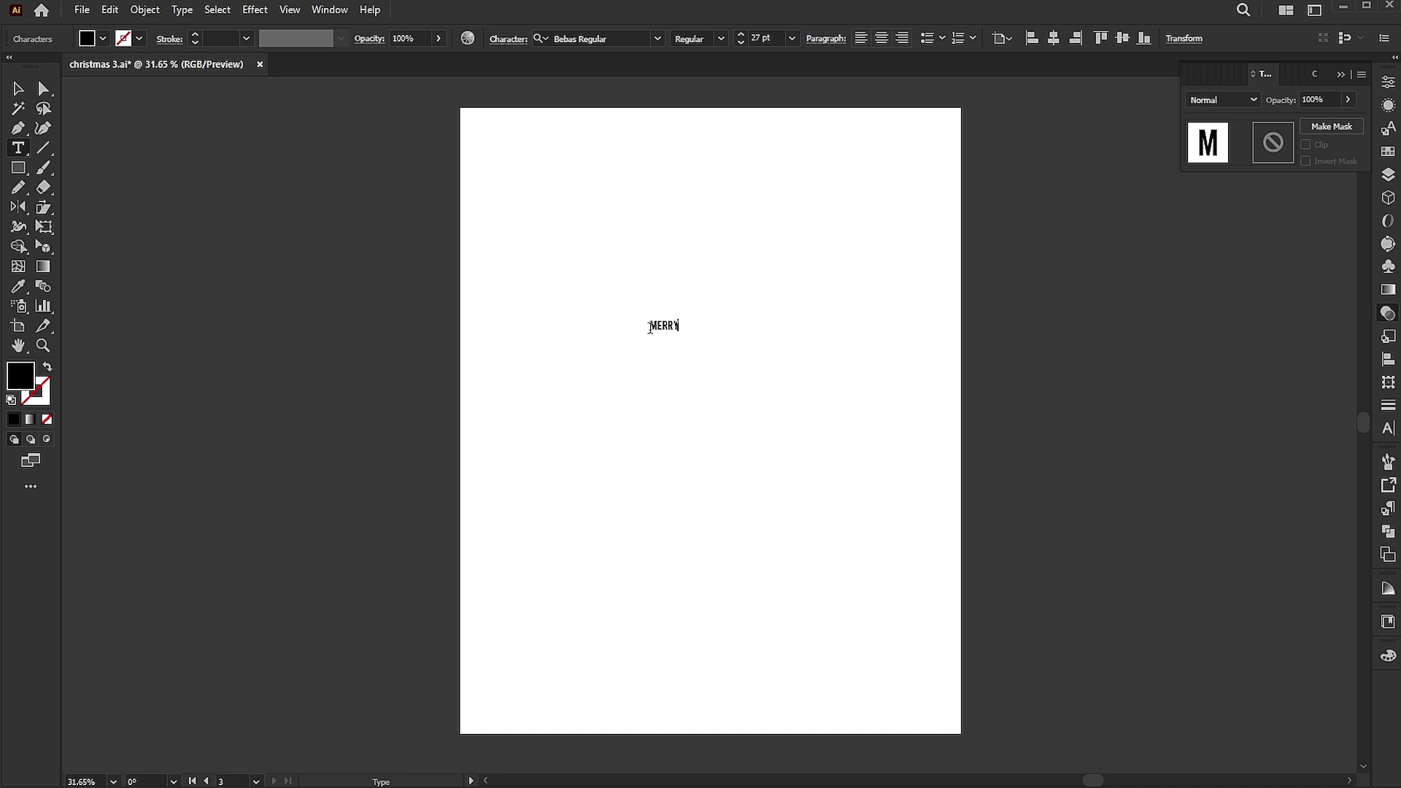
pyautogui.press('Escape')
pyautogui.moveTo(679, 333); pyautogui.dragTo(828, 437)
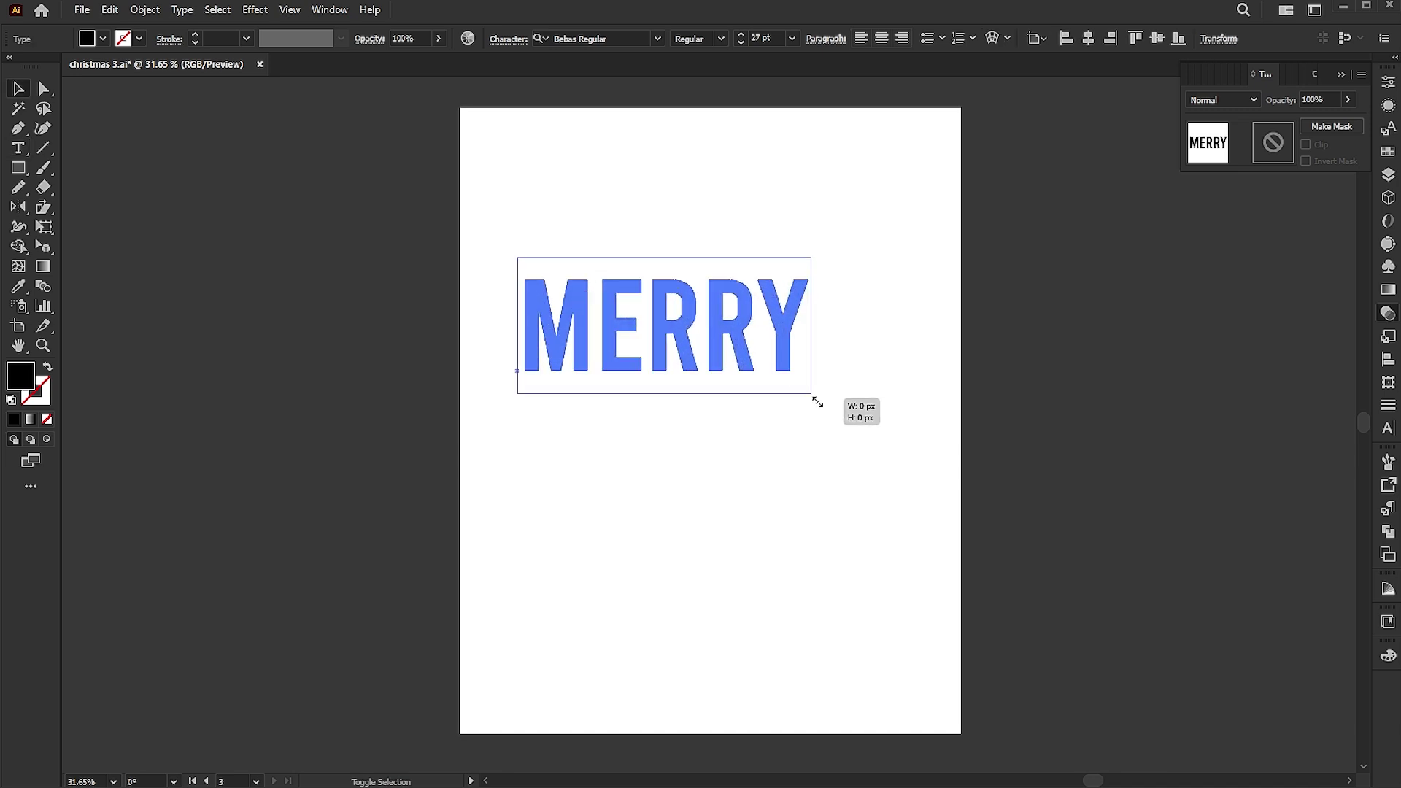
# Set MERRY's font to FTY STRATEGYCIDE NCV and its tracking to -73.
pyautogui.click(591, 38)
pyautogui.write('fty')
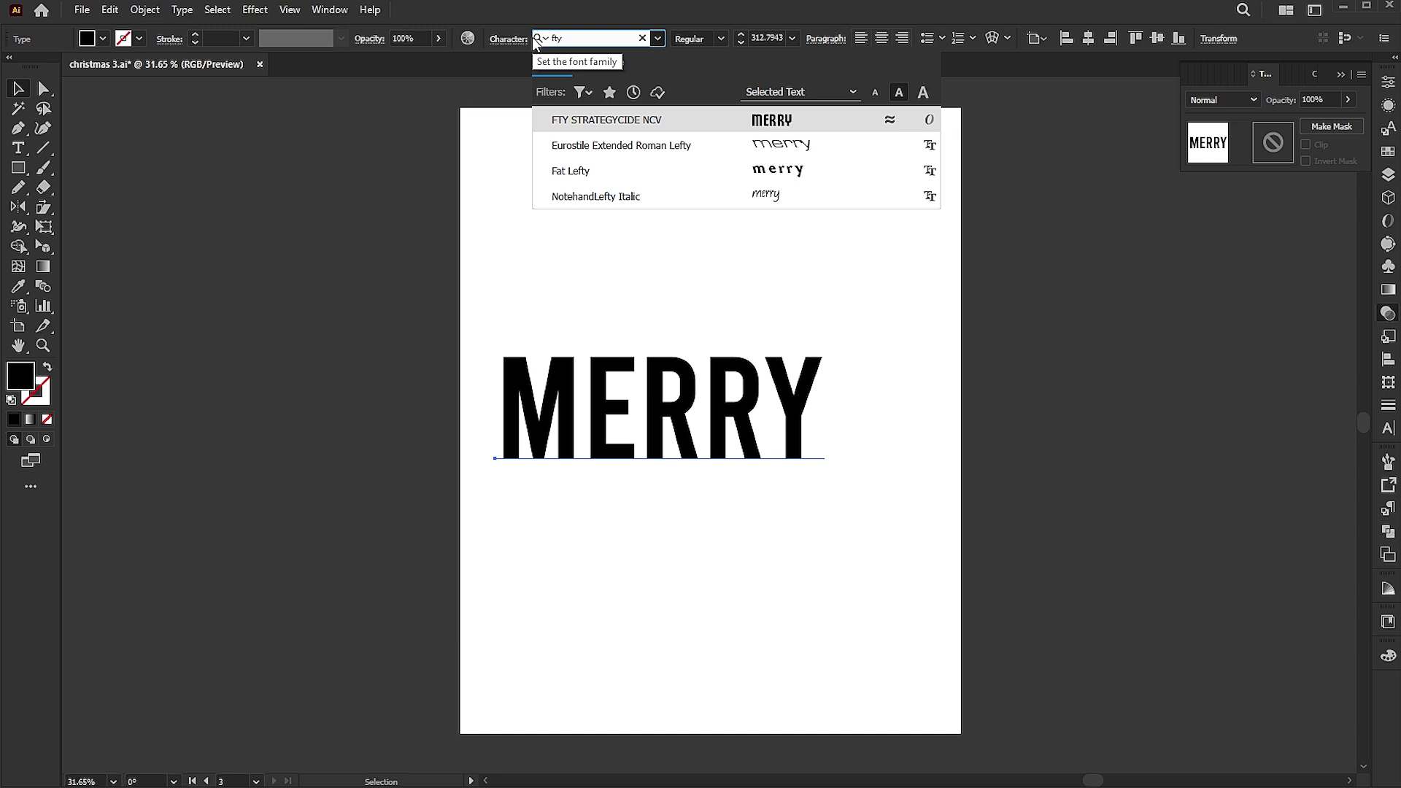
pyautogui.click(569, 121)
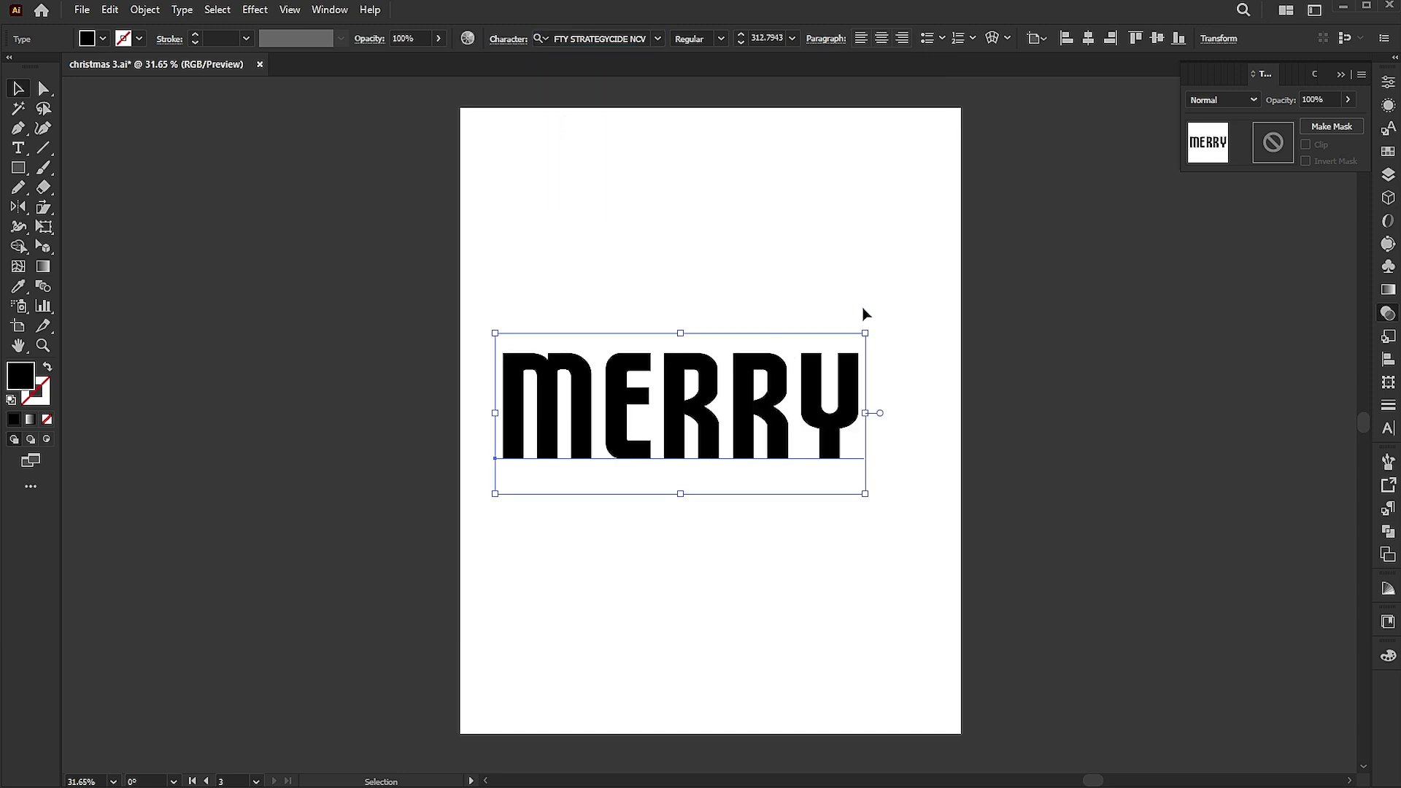
pyautogui.click(1386, 433)
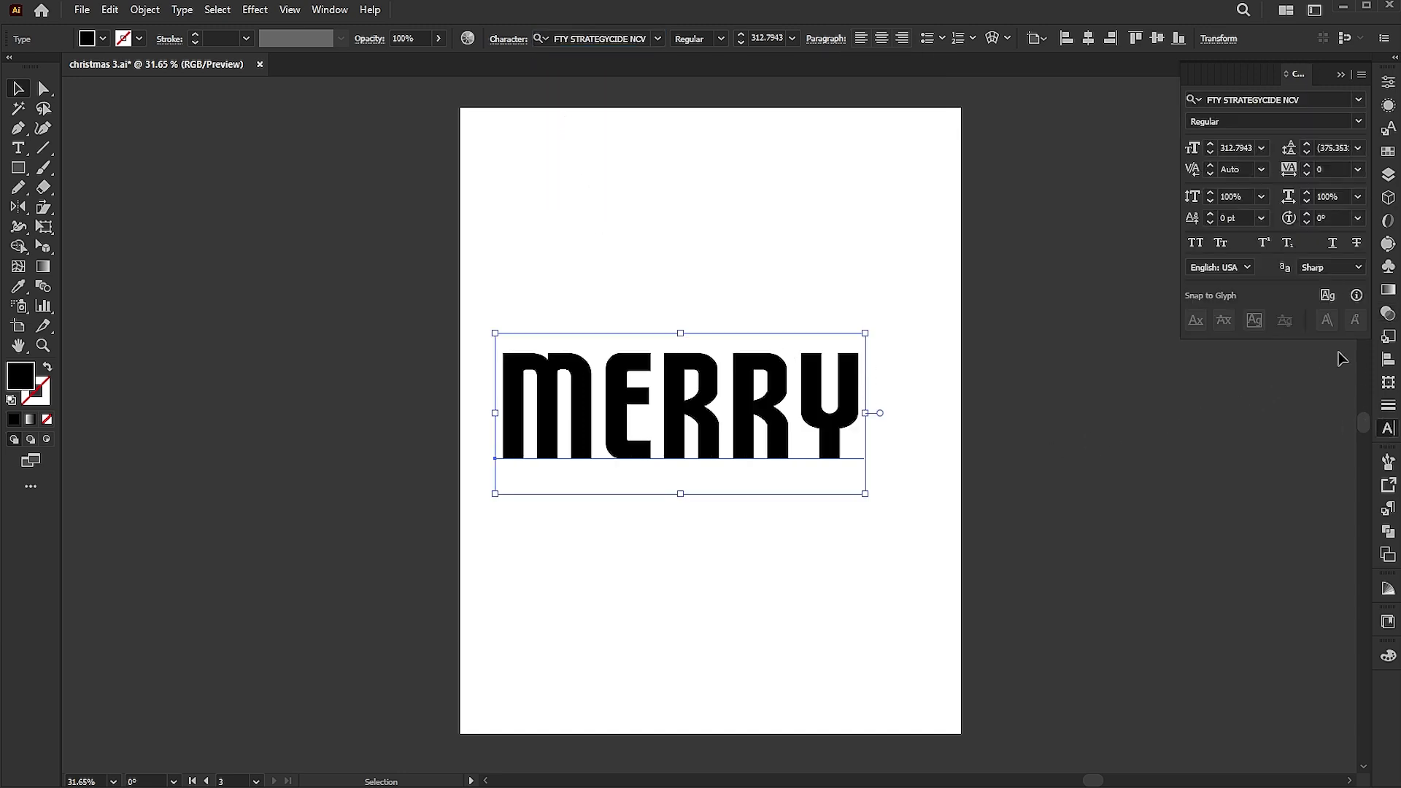
pyautogui.click(1327, 168)
pyautogui.write('-20')
pyautogui.scroll(-10, 1327, 169)
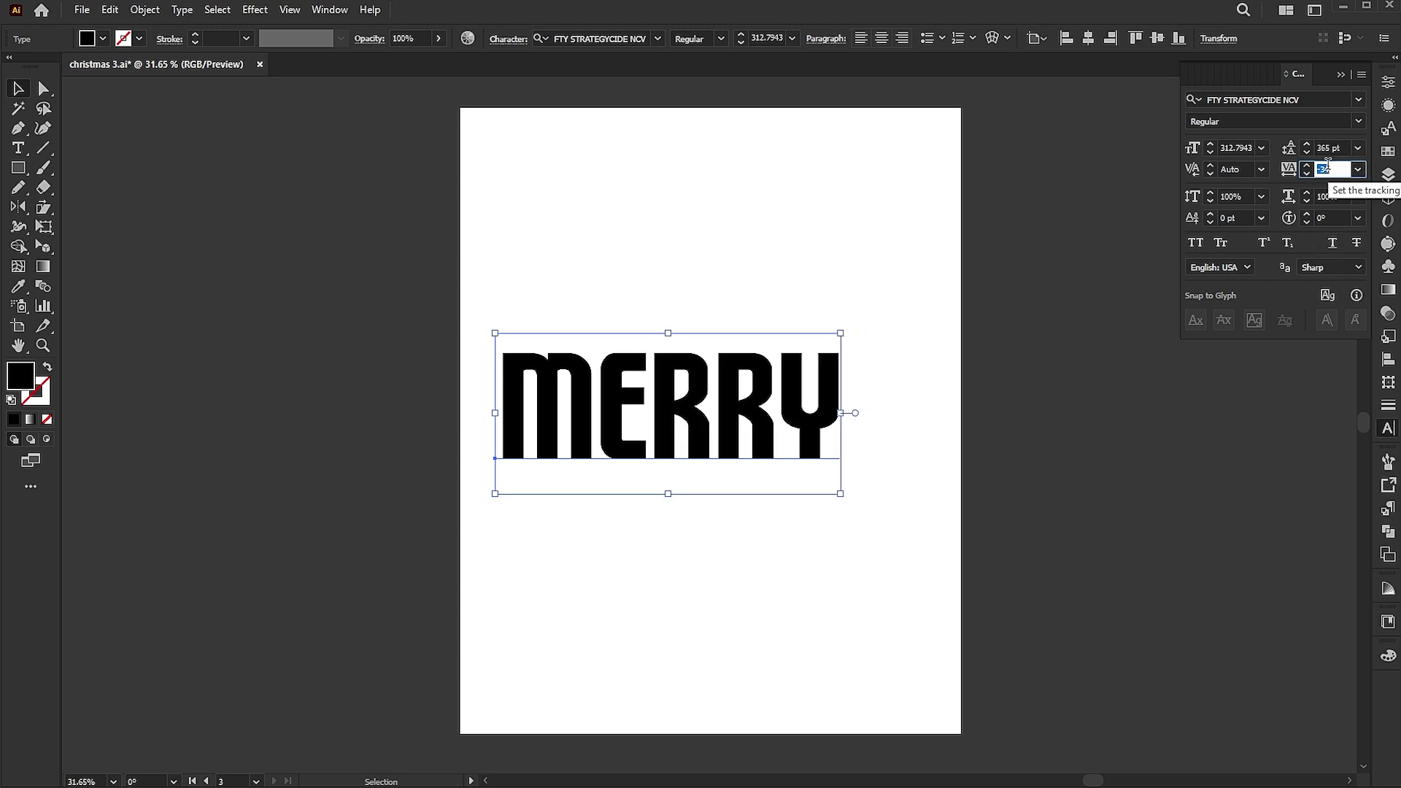
pyautogui.write('-73')
pyautogui.click(964, 399)
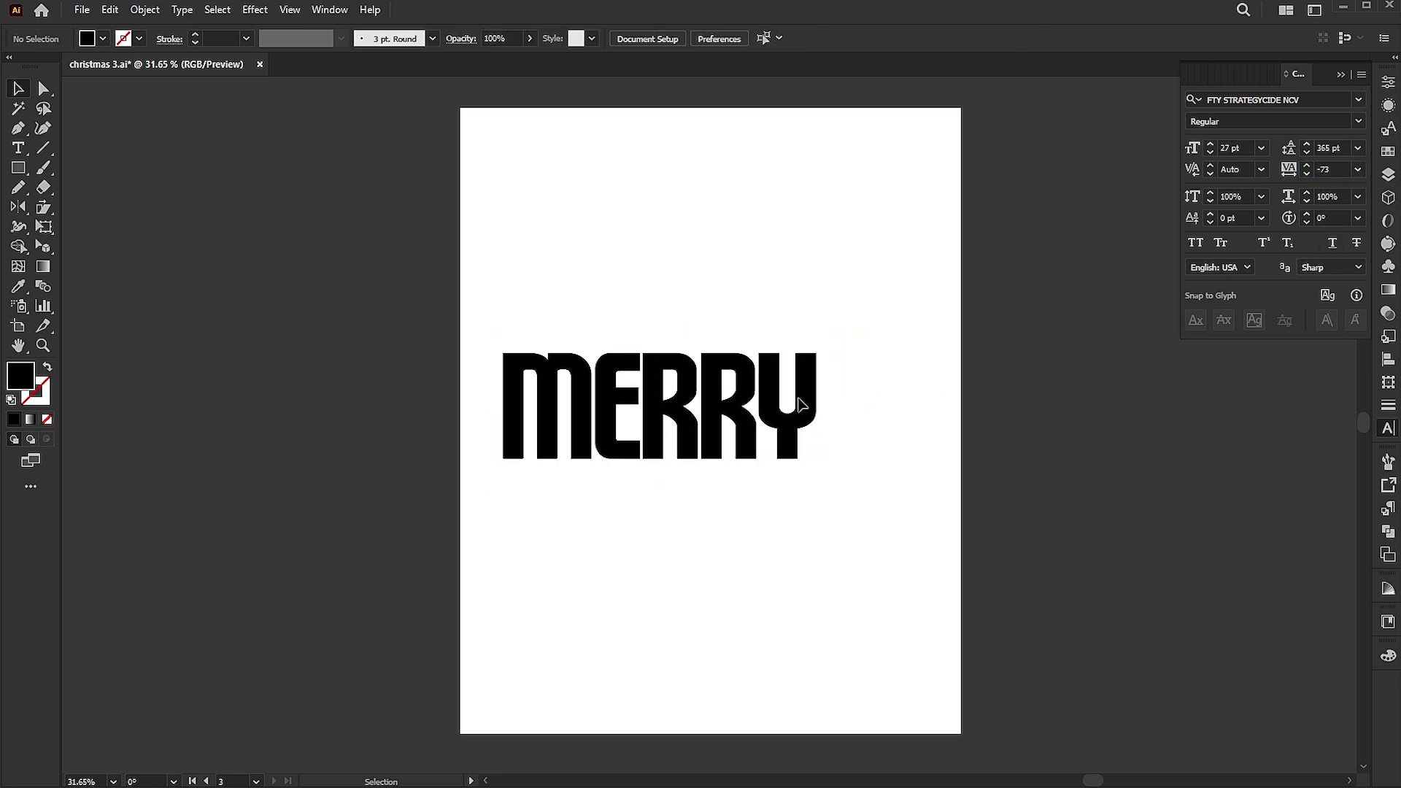
pyautogui.click(799, 406)
# Outline MERRY, rotate it 90°, center it vertically, and scale it to the artboard height.
pyautogui.rightClick(740, 342)
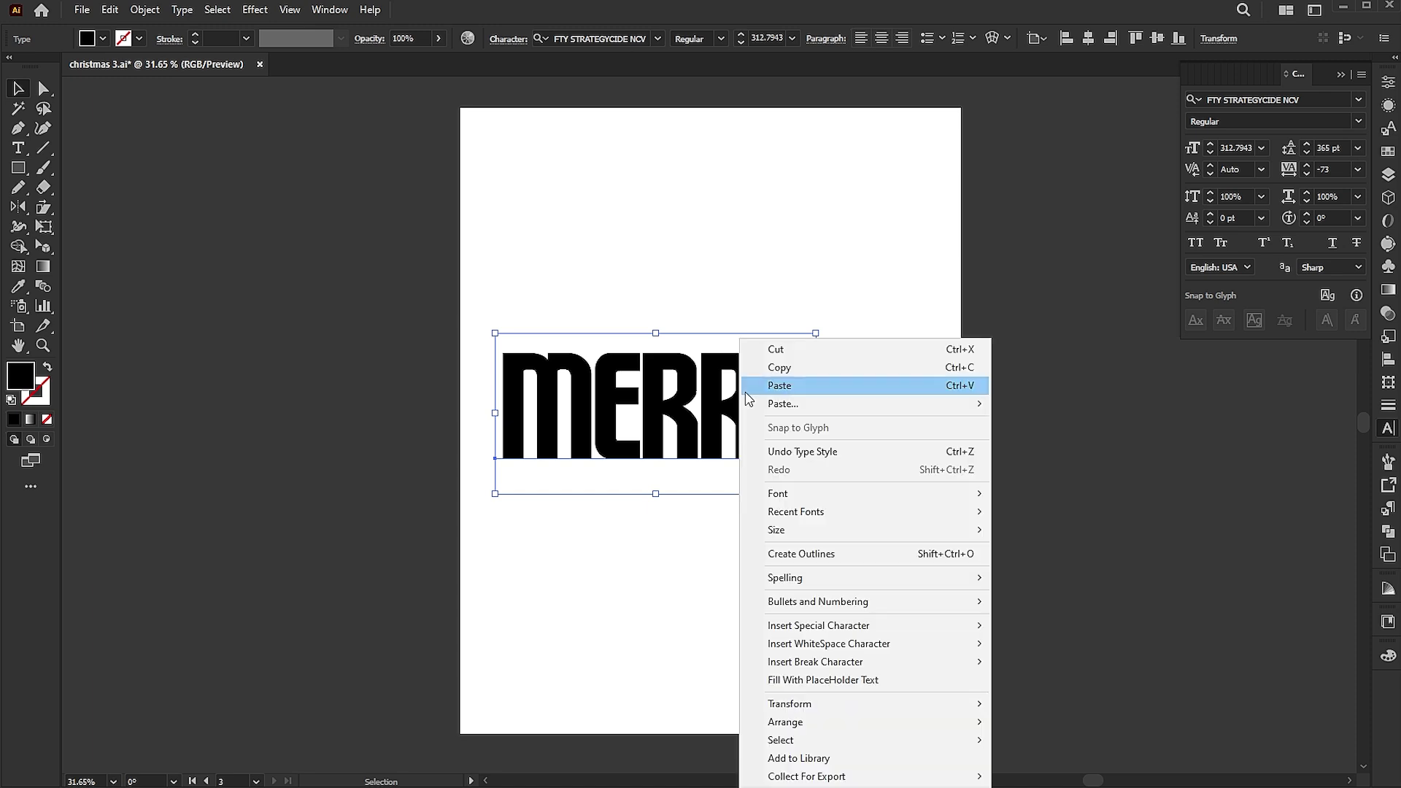
pyautogui.click(801, 555)
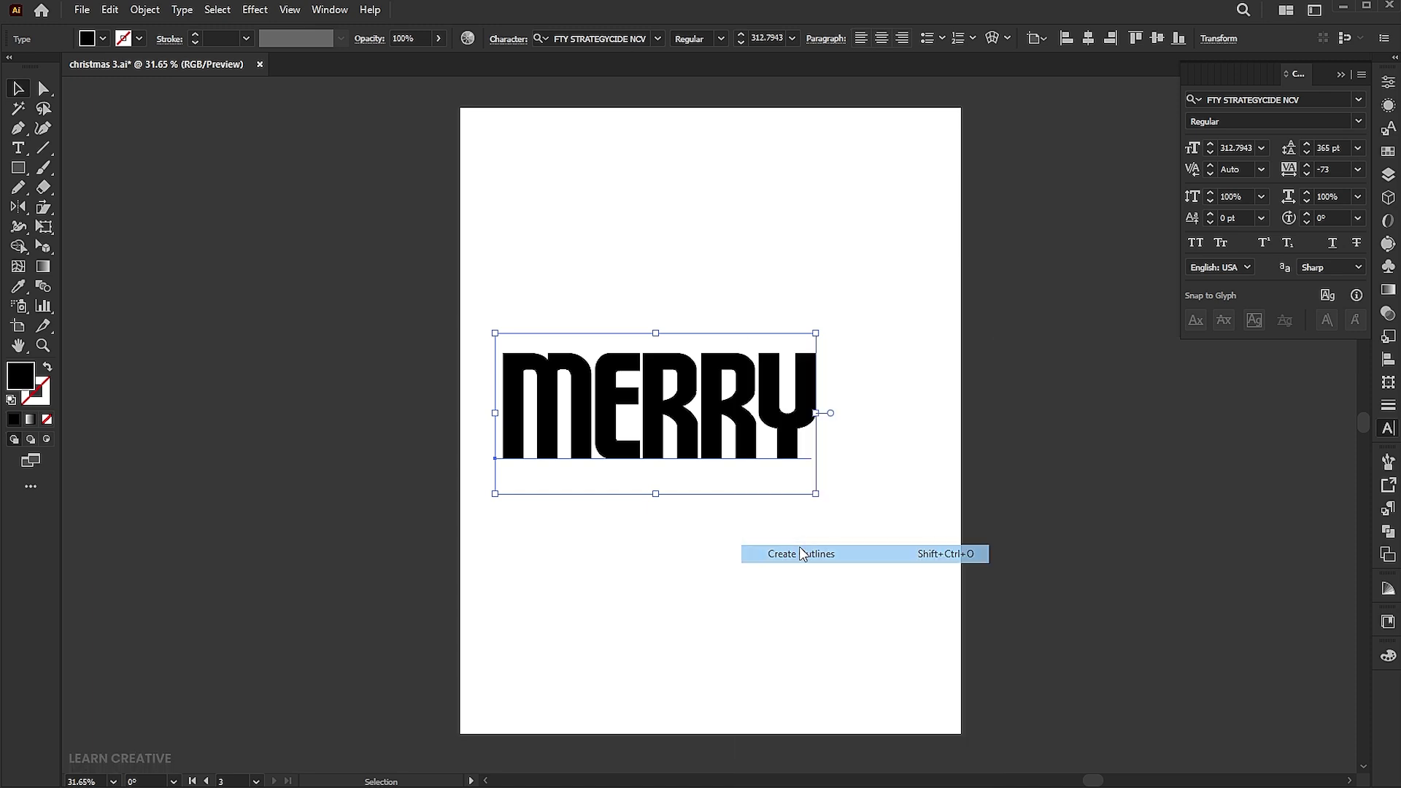
pyautogui.moveTo(824, 351); pyautogui.dragTo(742, 596)
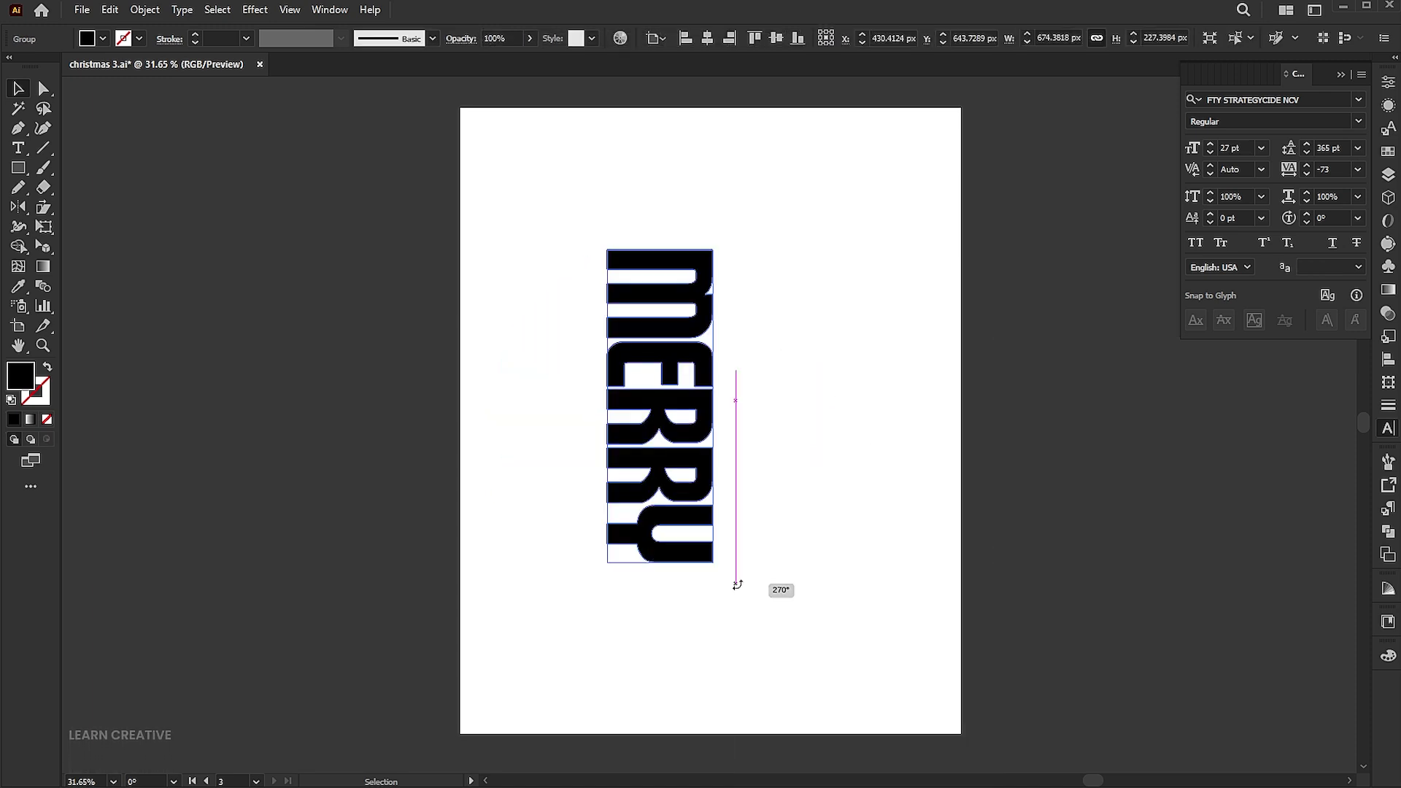
pyautogui.click(775, 39)
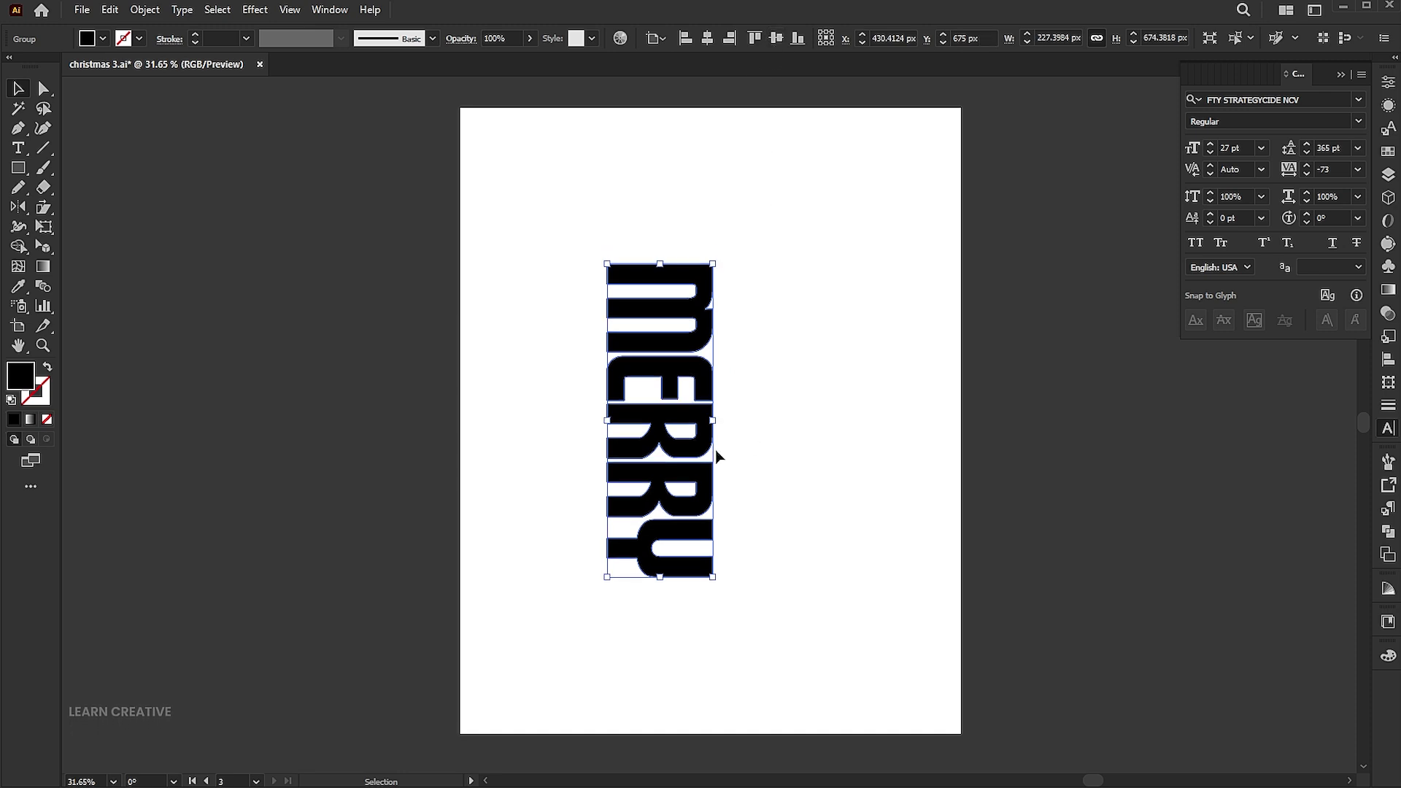
pyautogui.moveTo(715, 425); pyautogui.dragTo(761, 421)
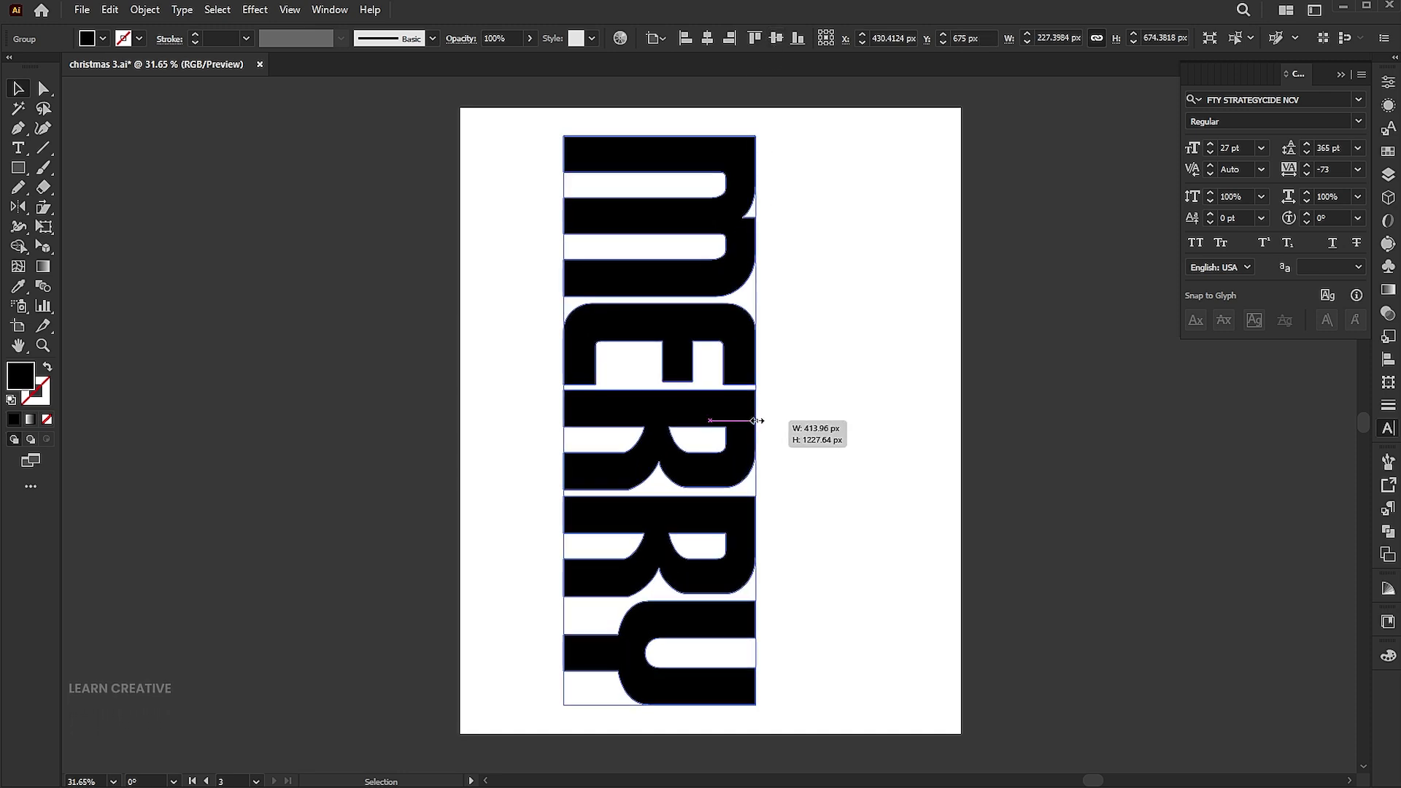
pyautogui.moveTo(761, 422); pyautogui.dragTo(777, 424)
pyautogui.click(879, 424)
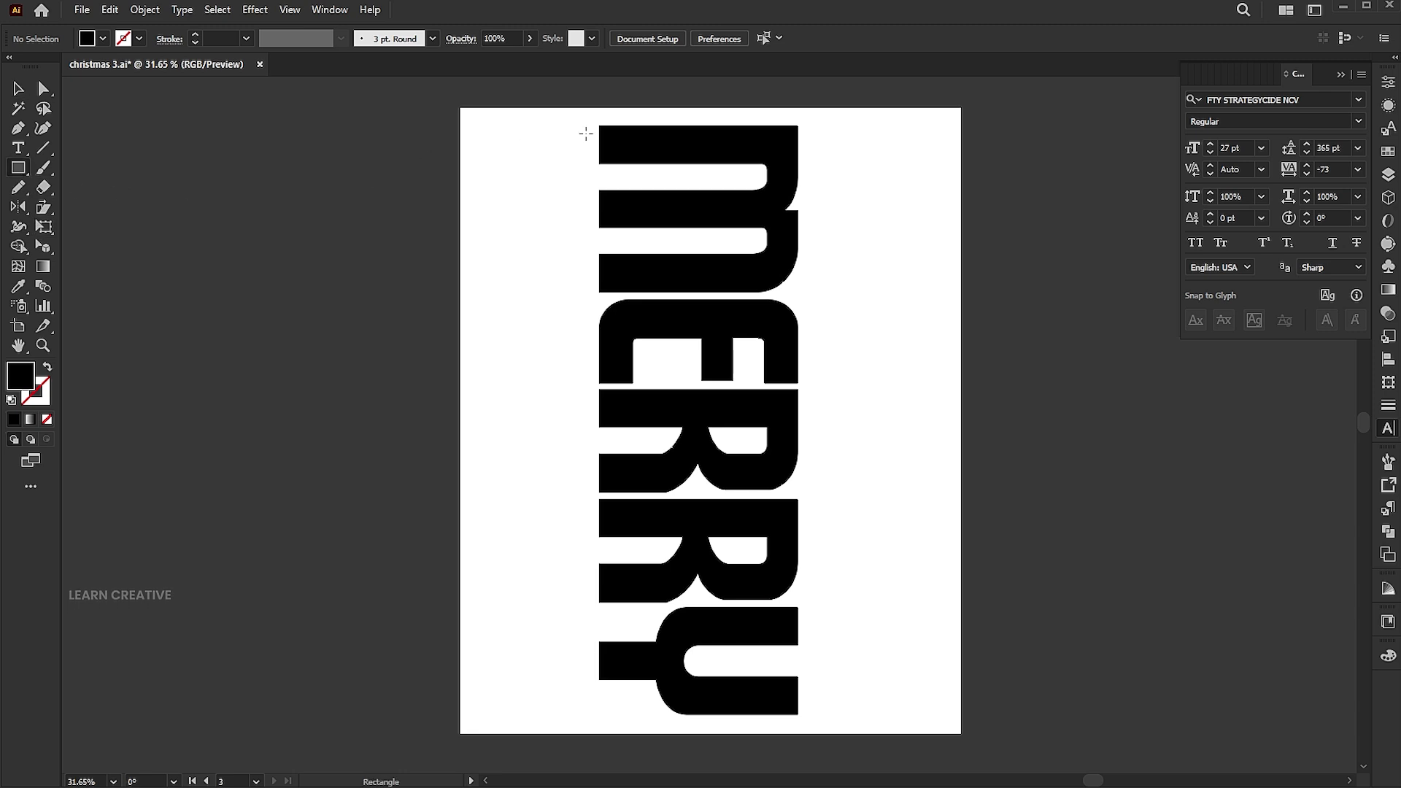
# Draw a tall rectangle to the left of MERRY.
pyautogui.moveTo(604, 129); pyautogui.dragTo(458, 714)
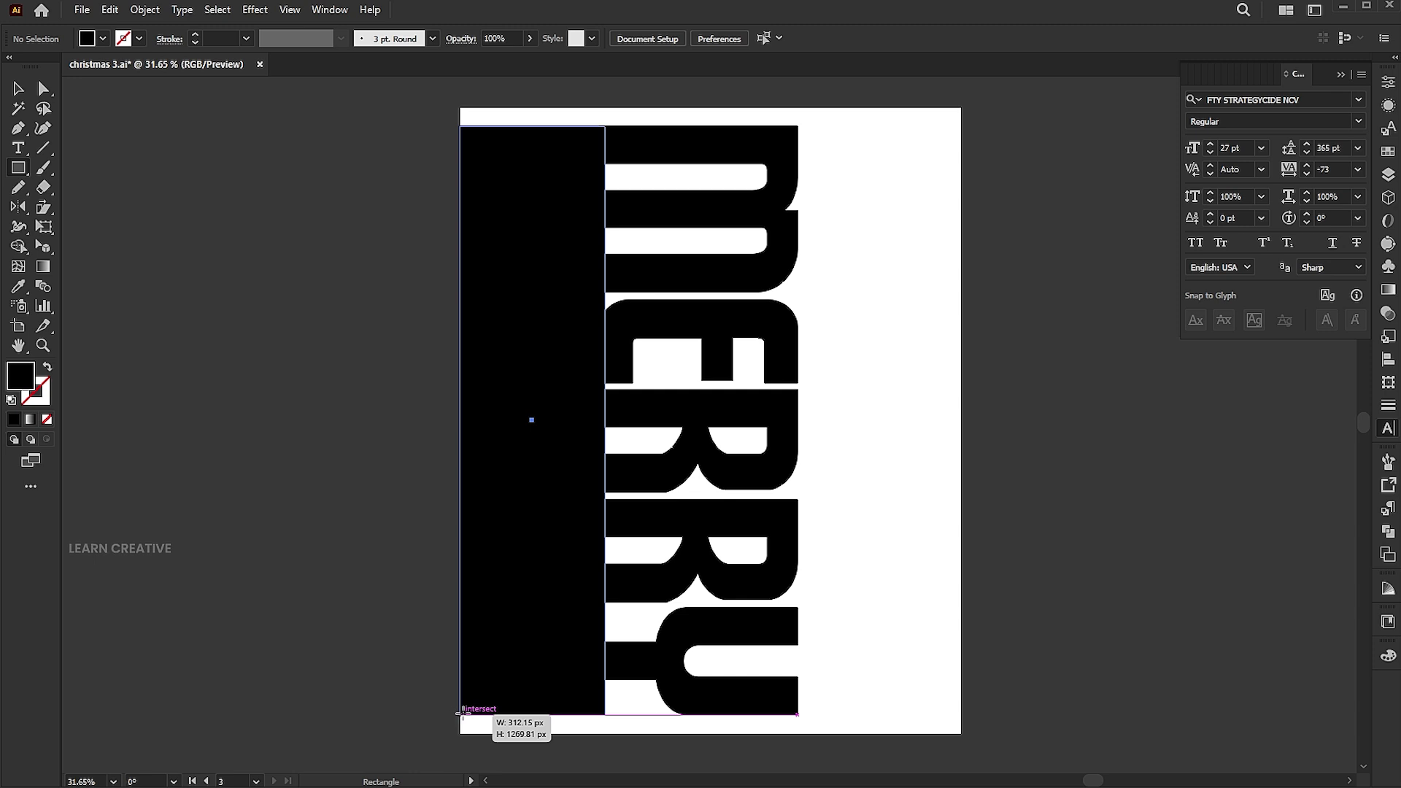
pyautogui.moveTo(457, 714); pyautogui.dragTo(475, 714)
pyautogui.press('v')
pyautogui.click(921, 562)
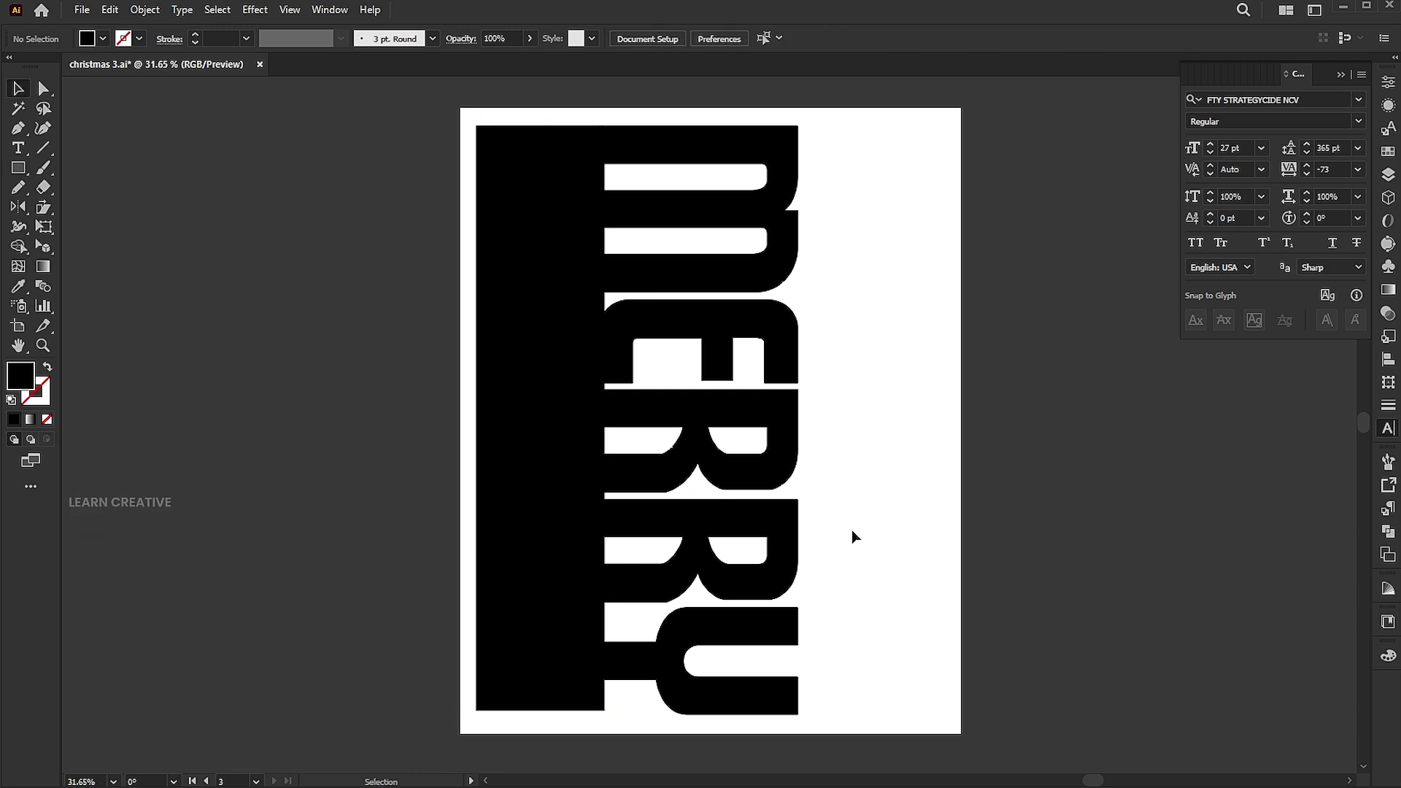
# Move the rectangle and MERRY right, then widen the rectangle leftwards against the letters.
pyautogui.moveTo(766, 485); pyautogui.dragTo(612, 367)
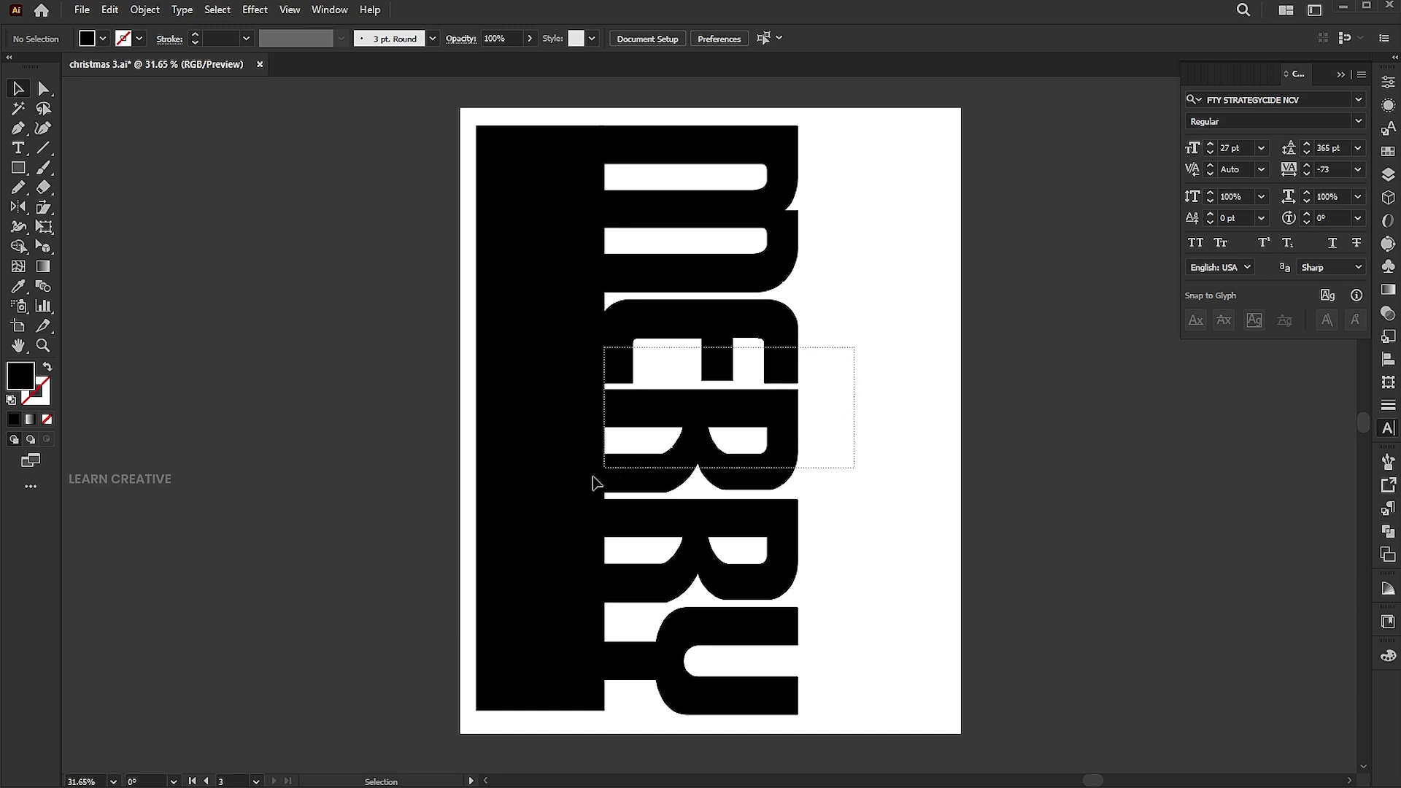
pyautogui.moveTo(707, 421); pyautogui.dragTo(755, 422)
pyautogui.click(917, 426)
pyautogui.click(526, 422)
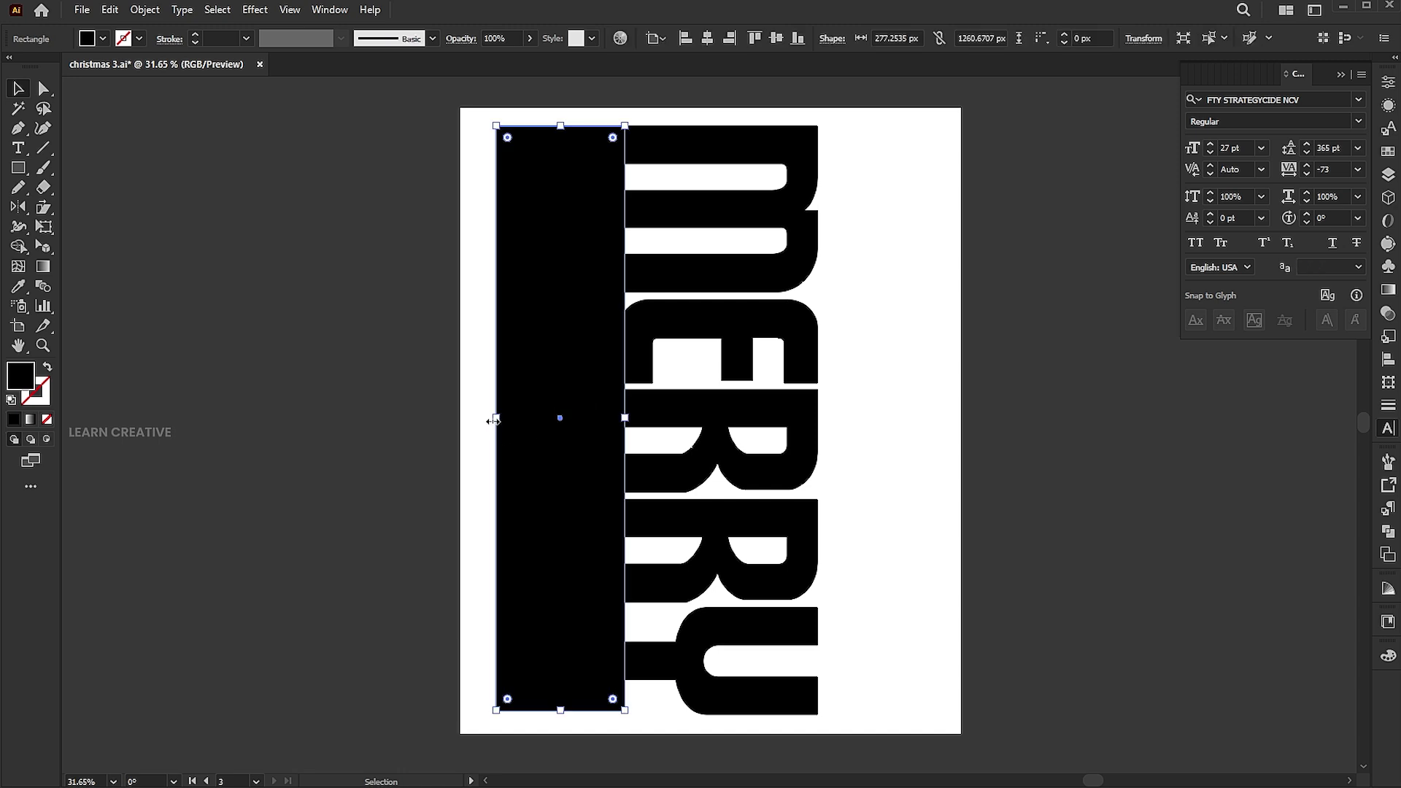
pyautogui.moveTo(494, 421); pyautogui.dragTo(480, 421)
pyautogui.click(382, 380)
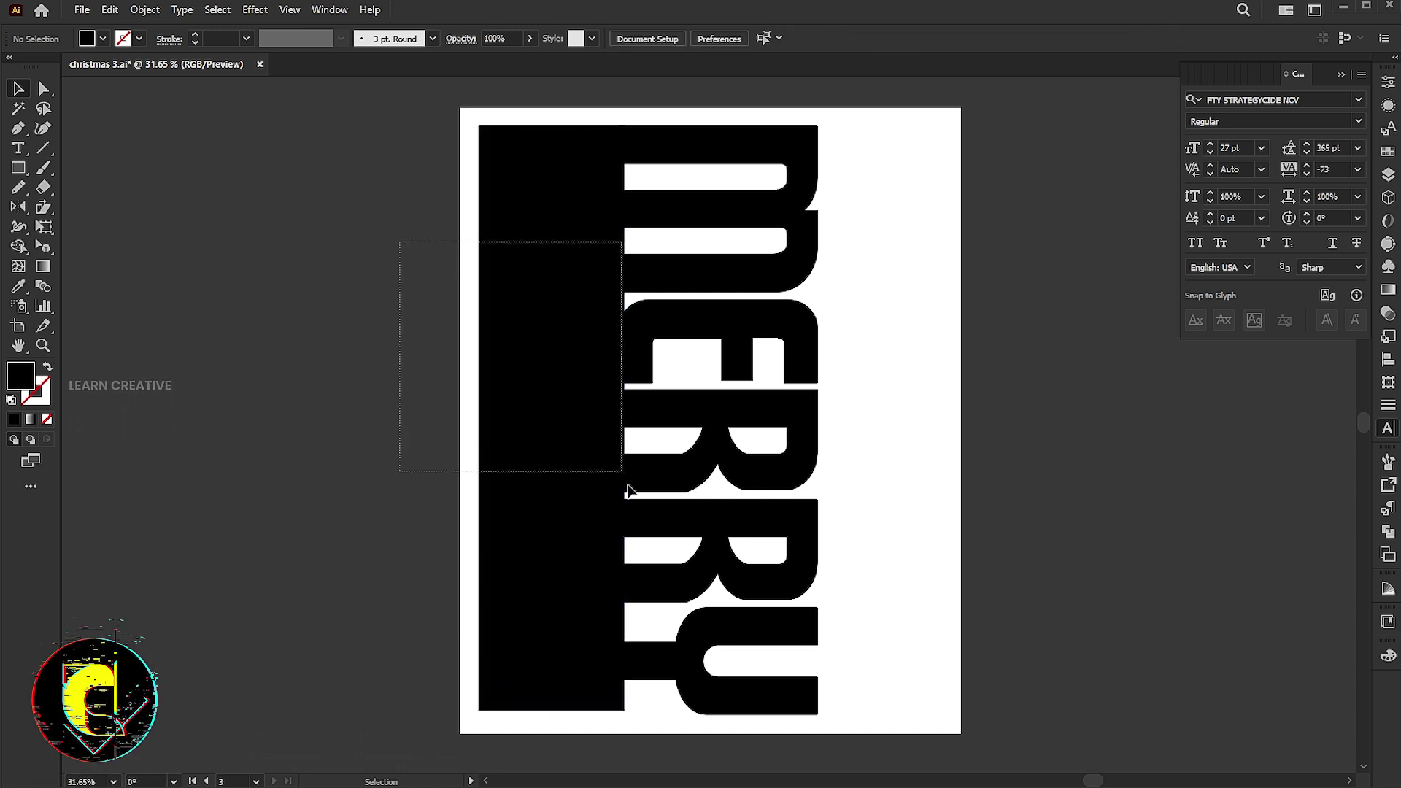
pyautogui.moveTo(445, 241); pyautogui.dragTo(670, 586)
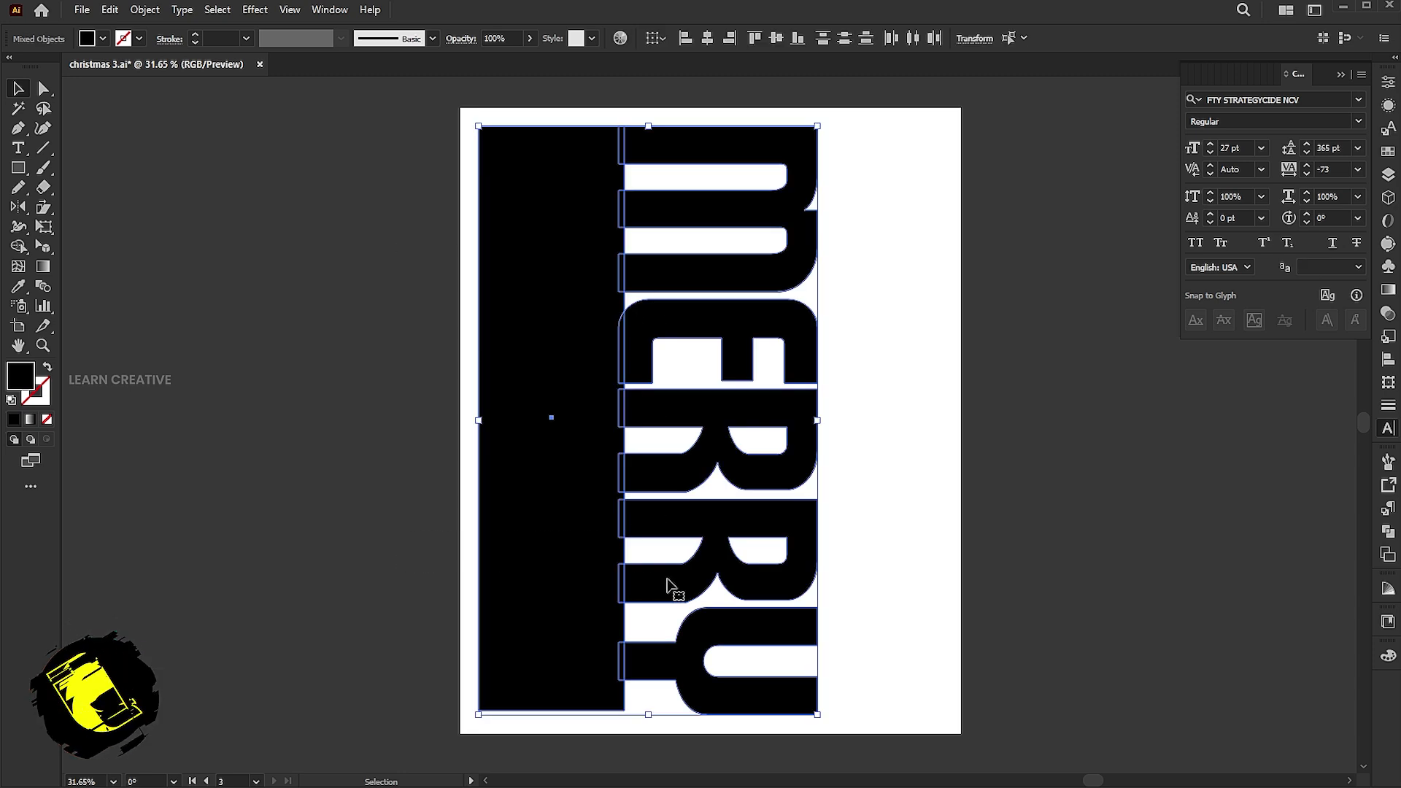
# Unite the rectangle and MERRY with Pathfinder, then round the left-edge corner points.
pyautogui.click(1389, 533)
pyautogui.click(1196, 499)
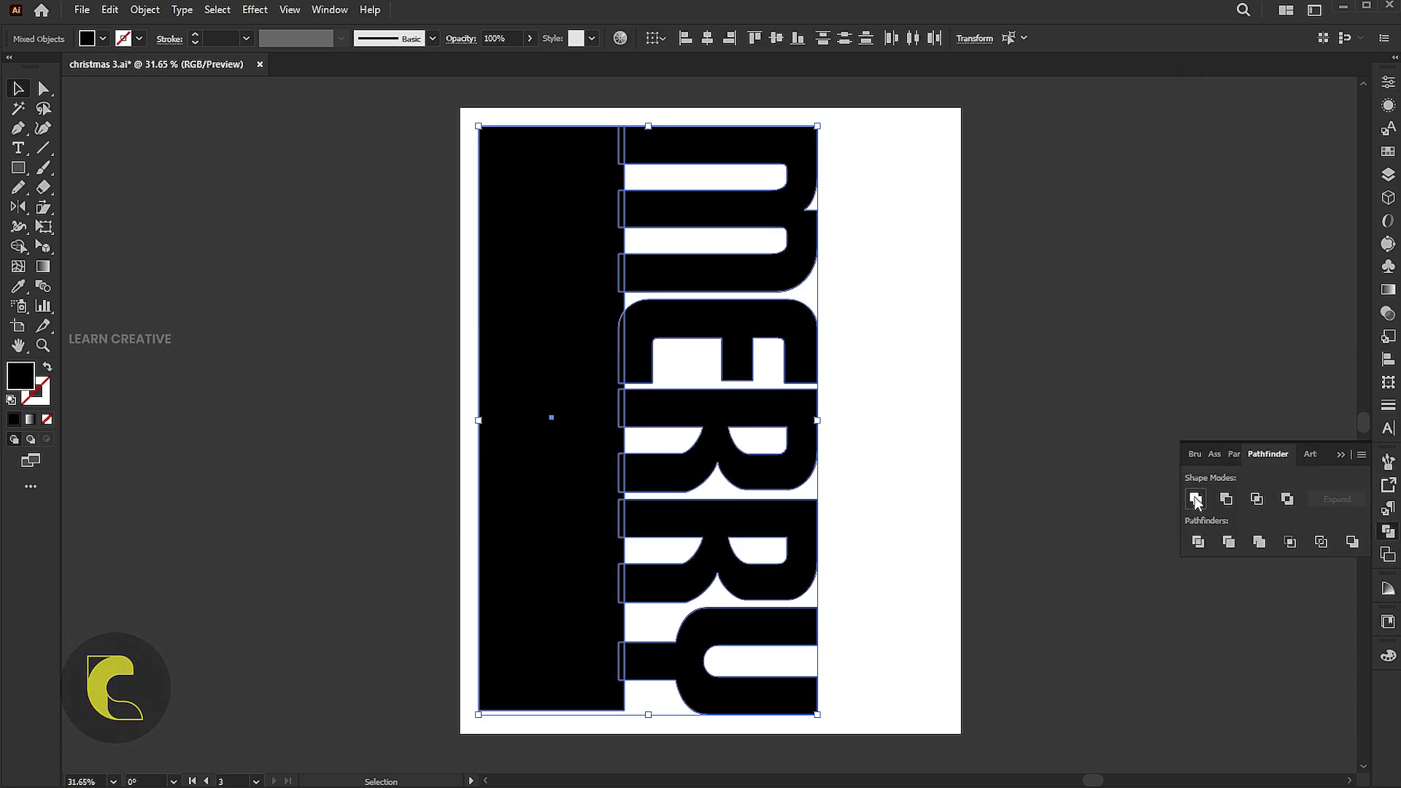
pyautogui.click(217, 239)
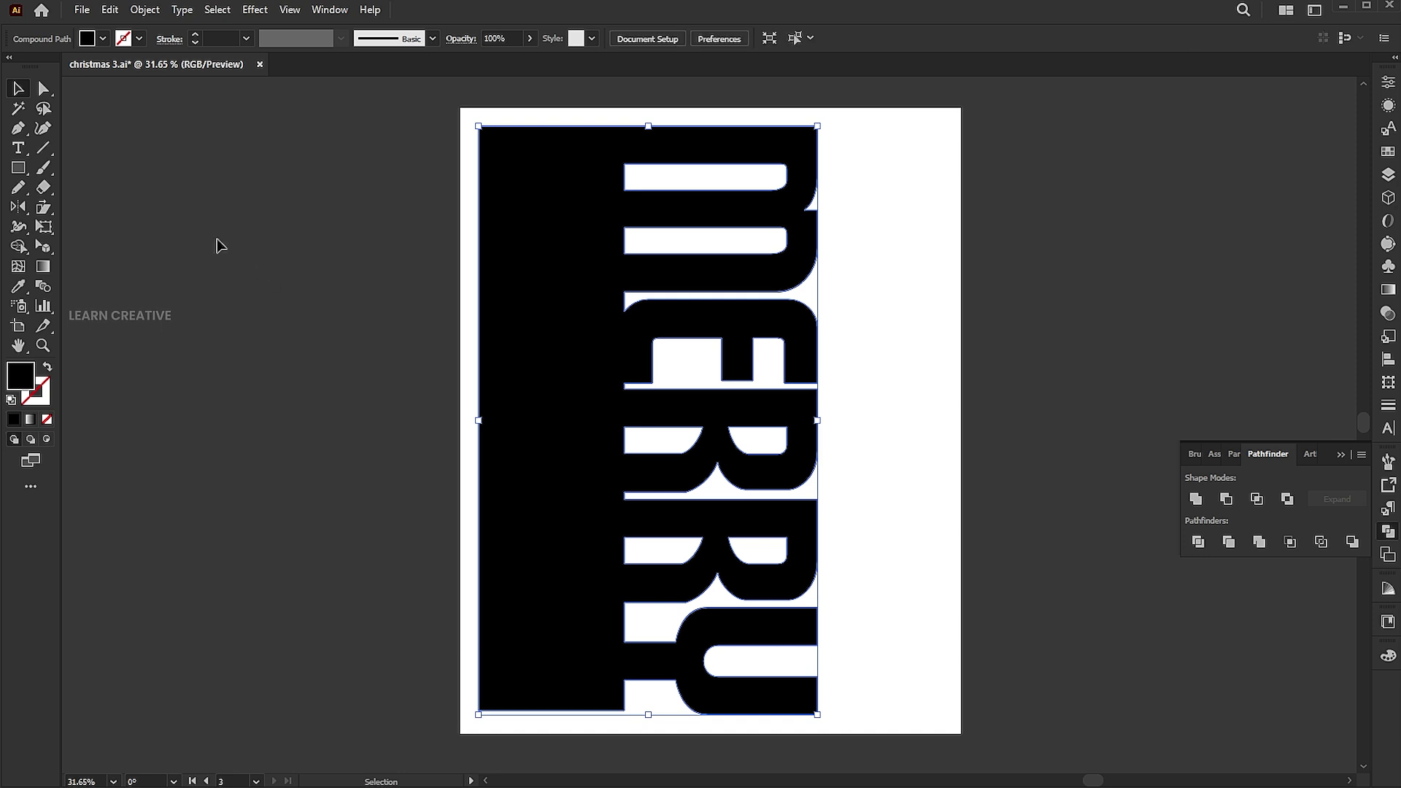
pyautogui.press('a')
pyautogui.moveTo(470, 118)
pyautogui.mouseDown()
pyautogui.moveTo(503, 711)
pyautogui.moveTo(498, 695)
pyautogui.mouseUp()
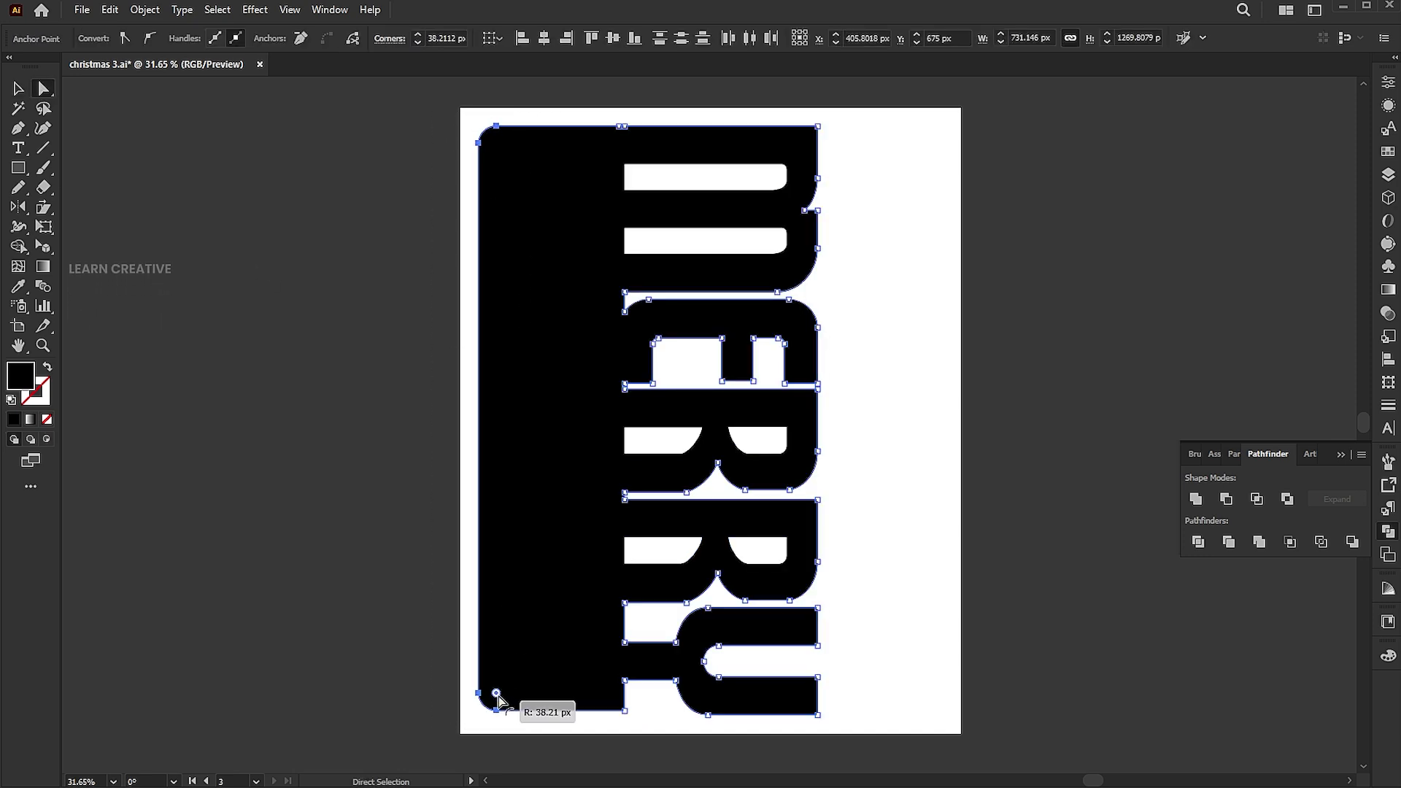
pyautogui.press('v')
pyautogui.click(417, 656)
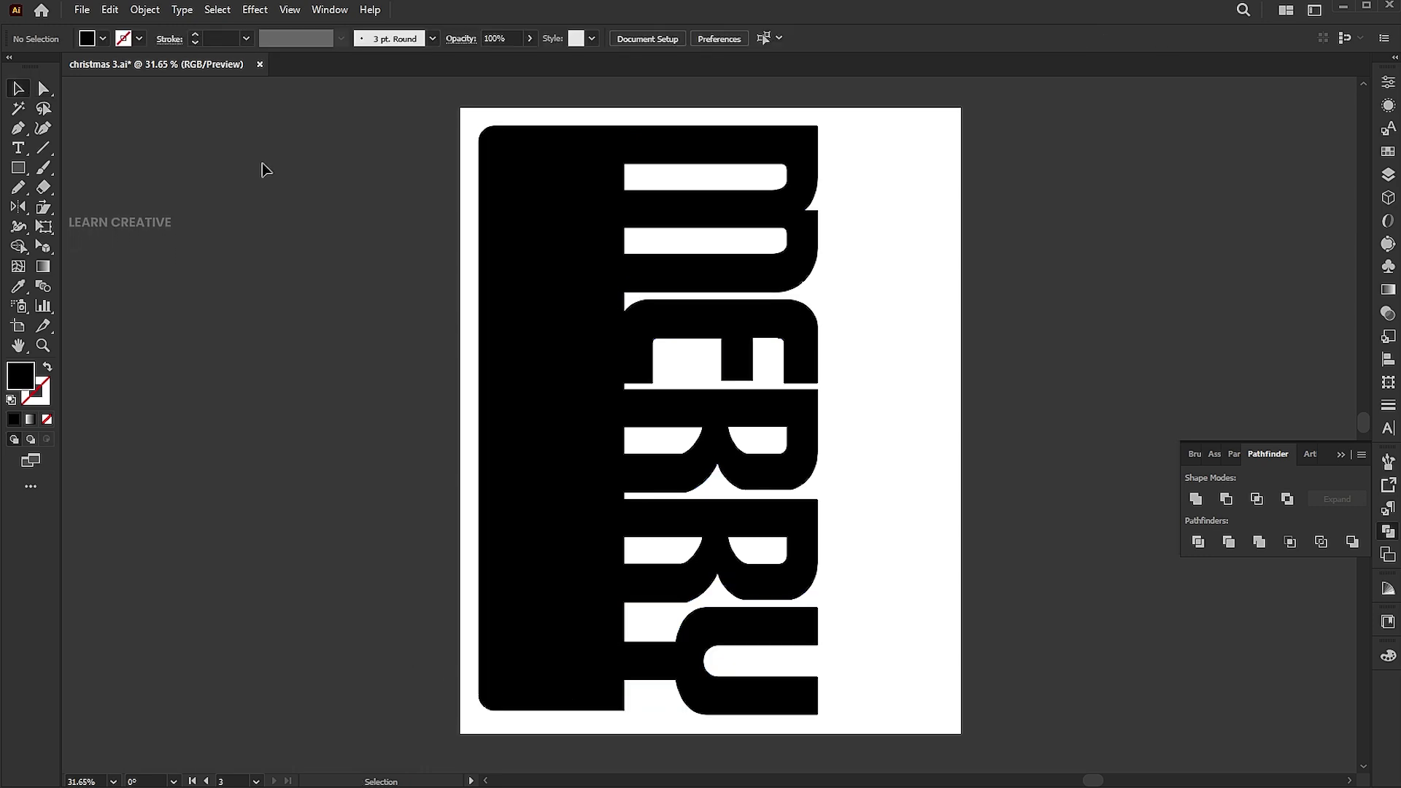
# Place the photo of the girl by the tree, enlarge it over the page, and send it to back.
pyautogui.click(82, 10)
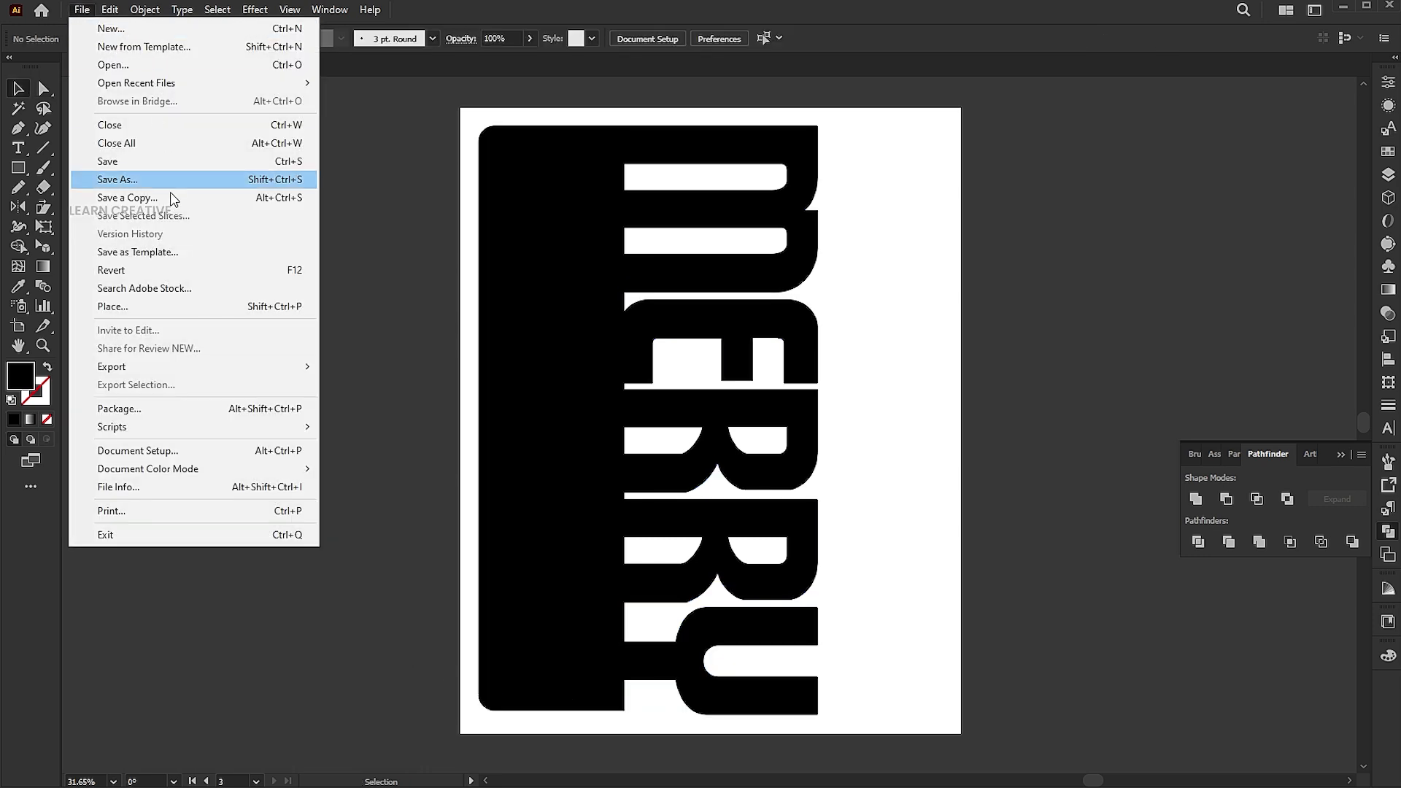
pyautogui.click(170, 308)
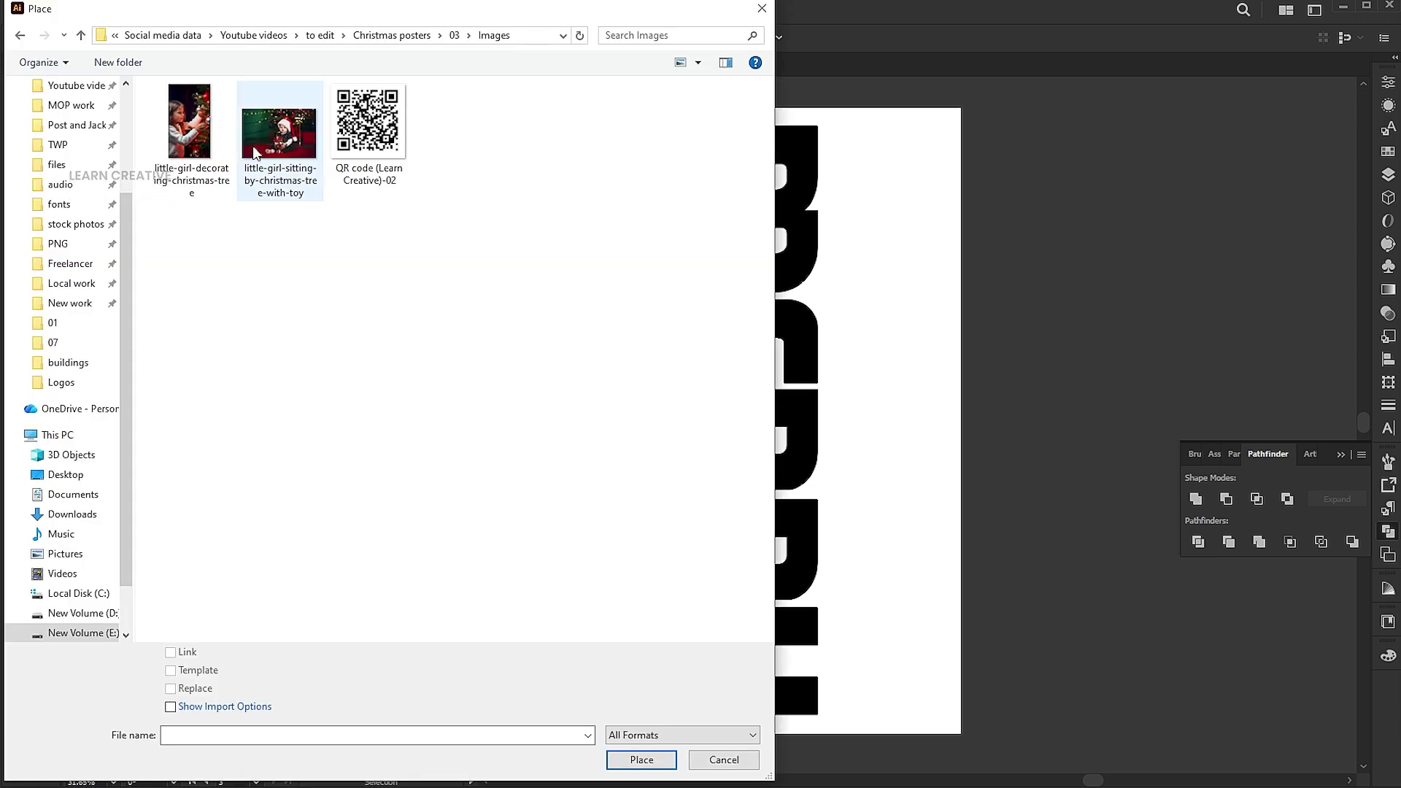
pyautogui.click(279, 129)
pyautogui.doubleClick(279, 129)
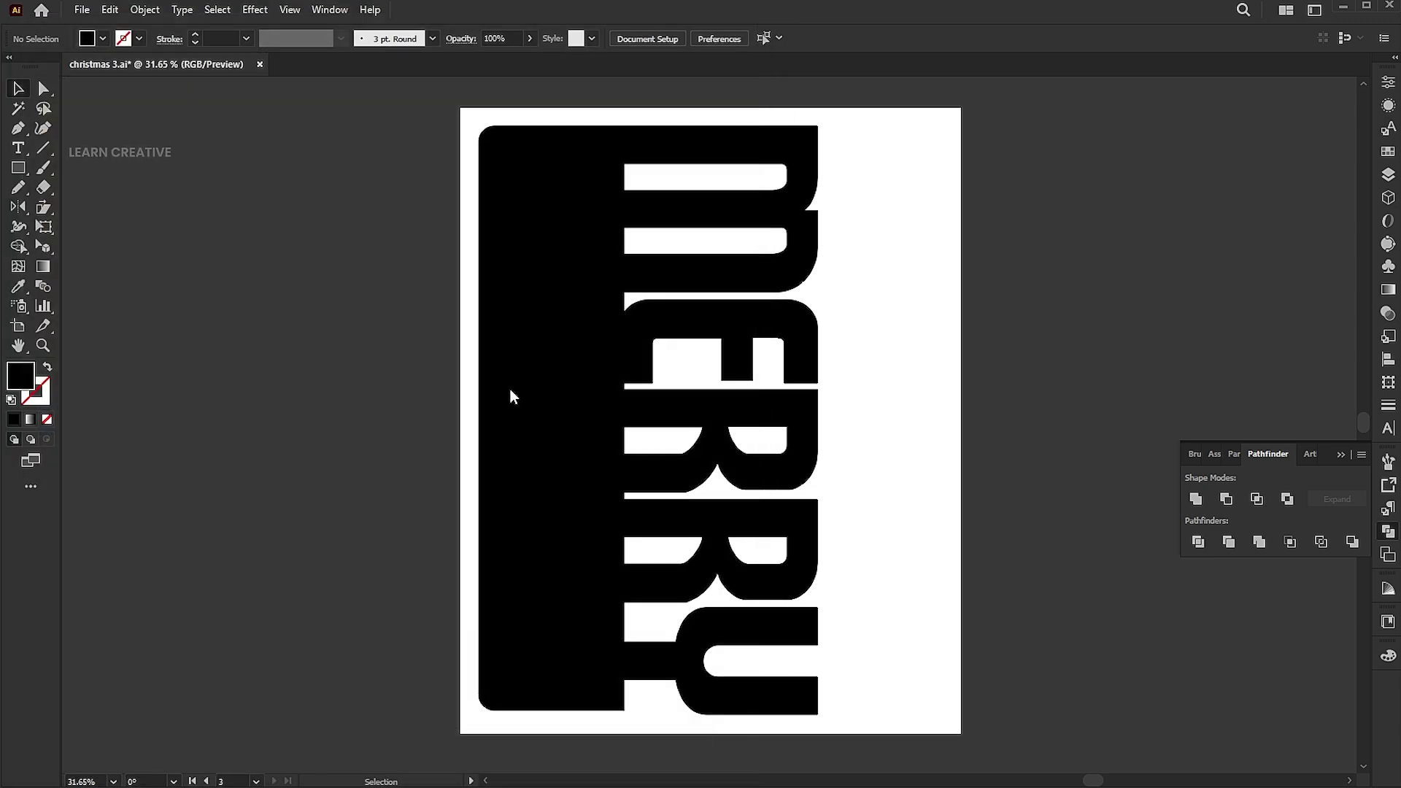
pyautogui.moveTo(428, 270); pyautogui.dragTo(962, 588)
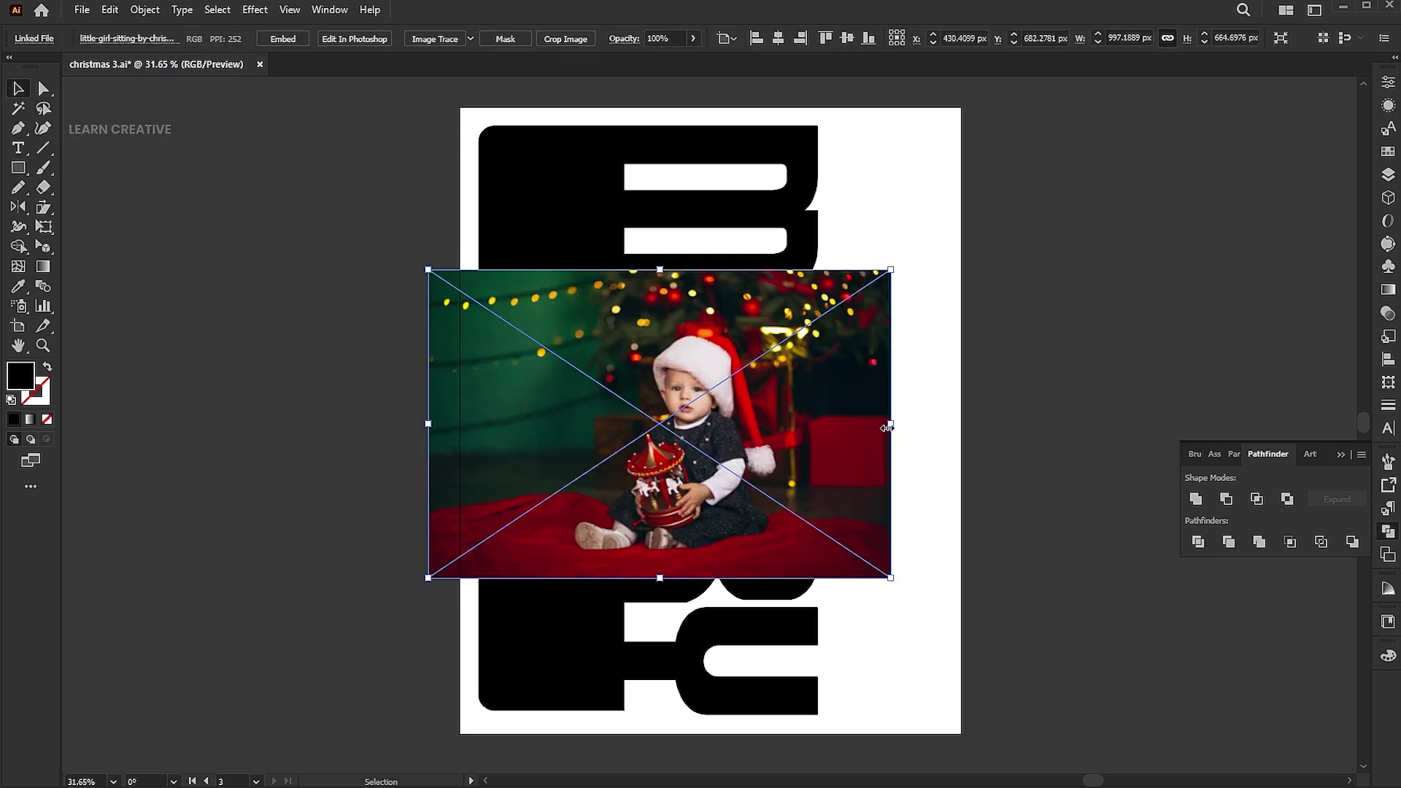
pyautogui.moveTo(892, 425); pyautogui.dragTo(1098, 420)
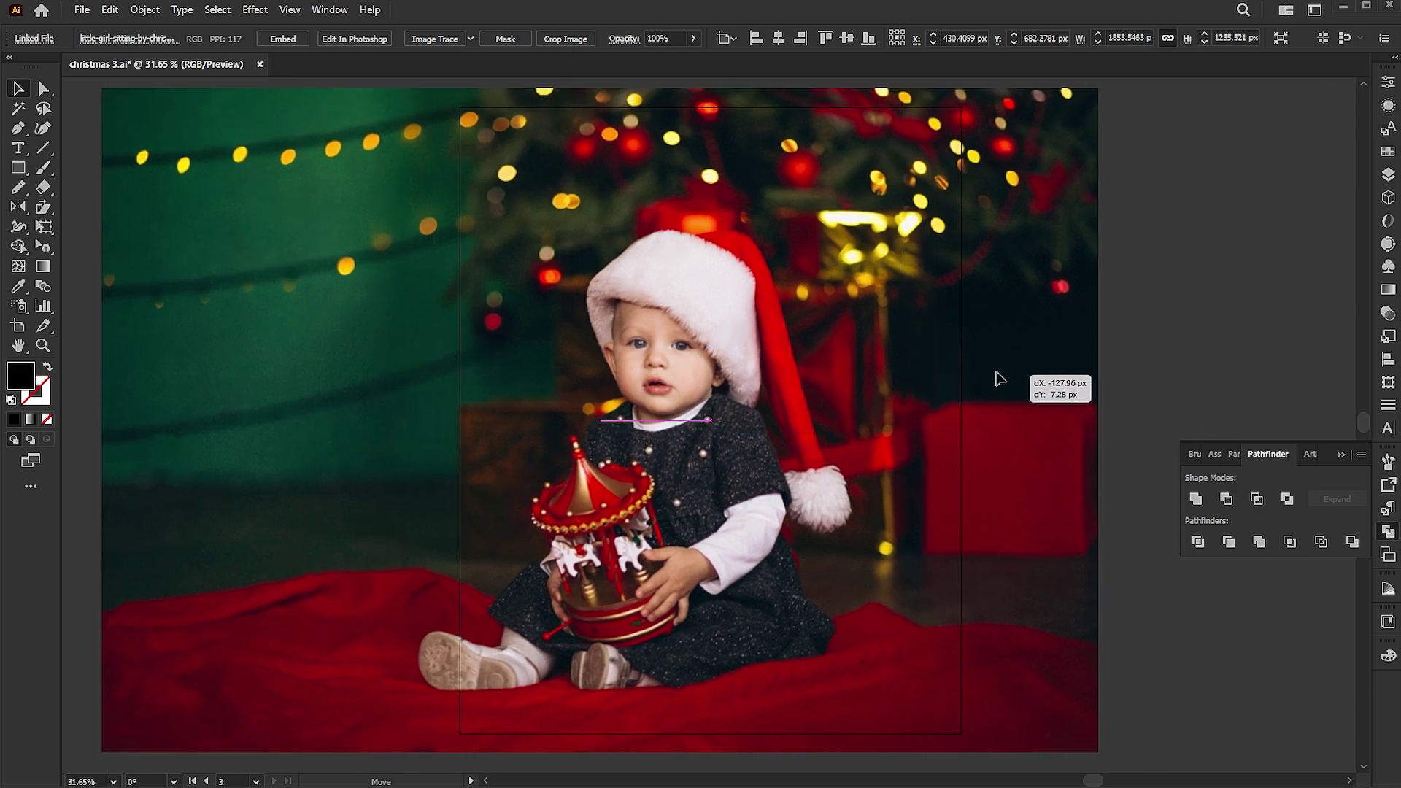
pyautogui.rightClick(621, 153)
pyautogui.moveTo(701, 393)
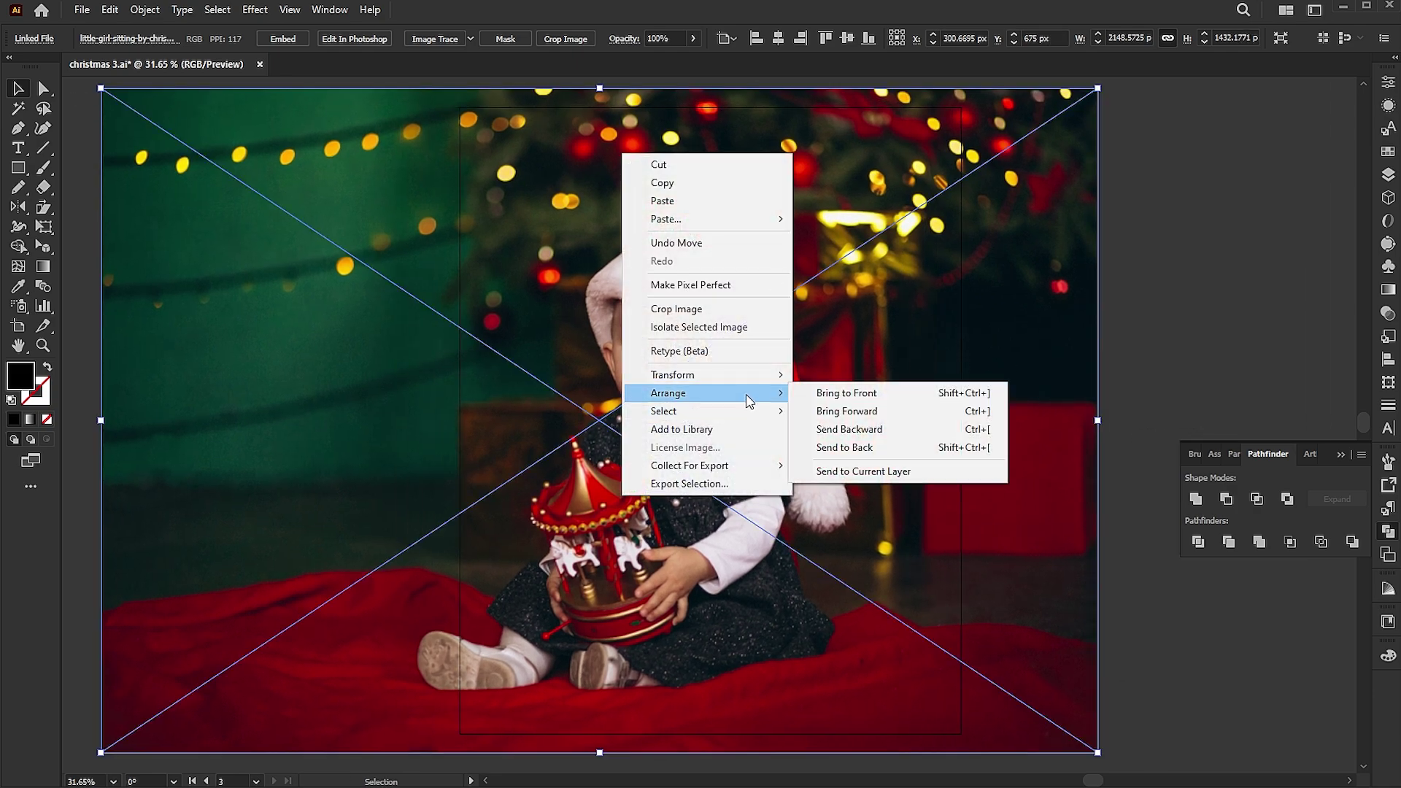
pyautogui.click(854, 447)
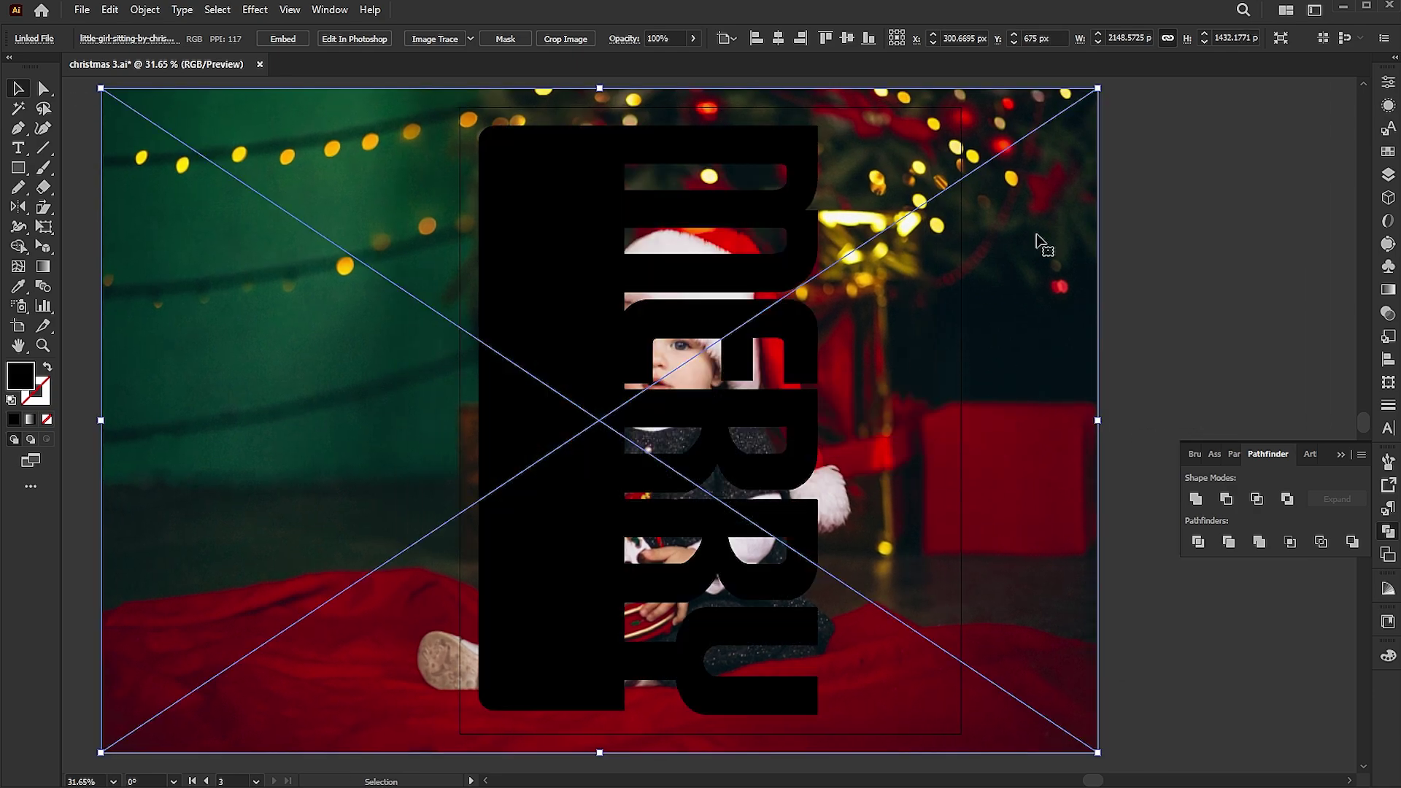
# Make a clipping mask of the photo with the MERRY shape.
pyautogui.keyDown('shift'); pyautogui.click(702, 314); pyautogui.keyUp('shift')
pyautogui.rightClick(583, 193)
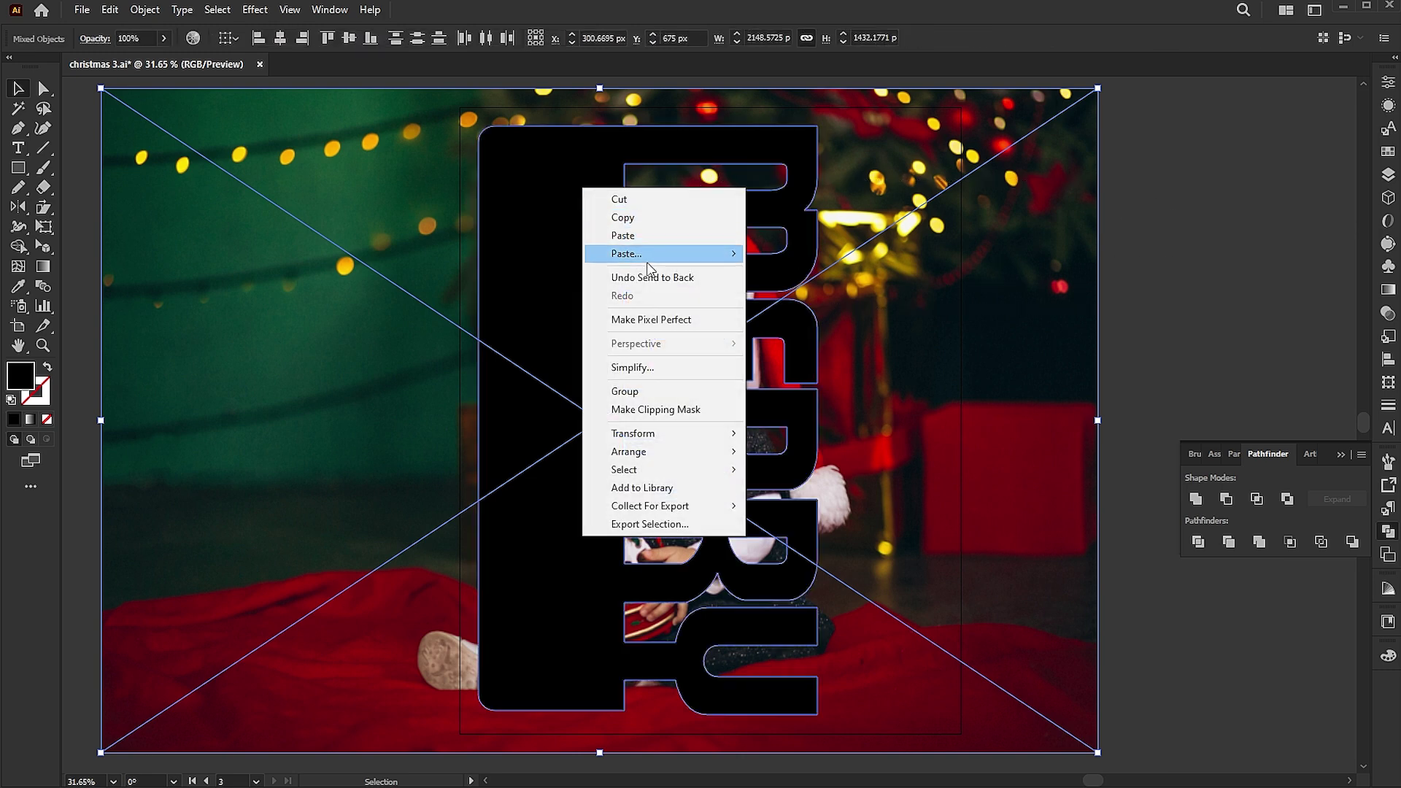
pyautogui.click(649, 410)
pyautogui.click(342, 182)
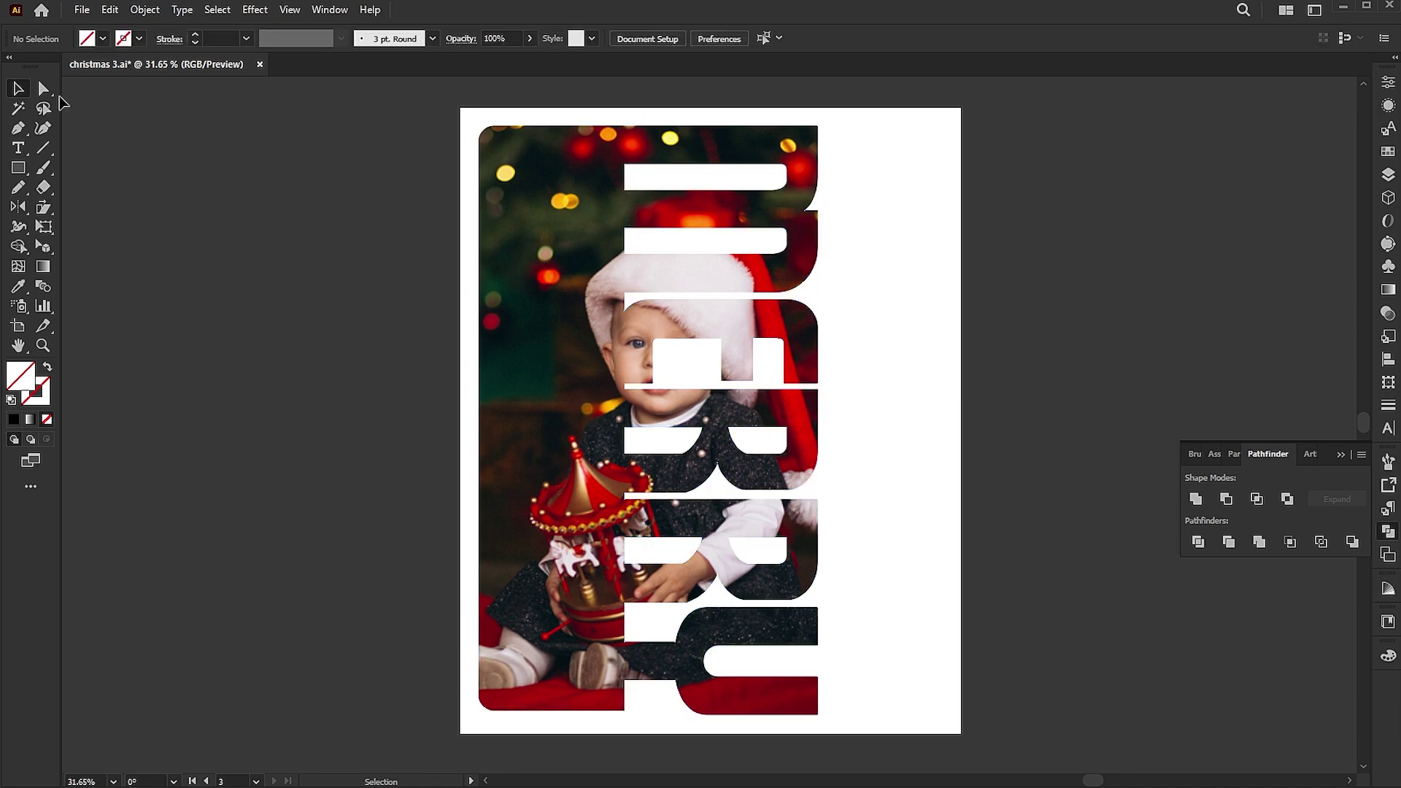
# Enlarge and reposition the photo inside the mask so the girl's face shows well.
pyautogui.moveTo(495, 285); pyautogui.dragTo(452, 296)
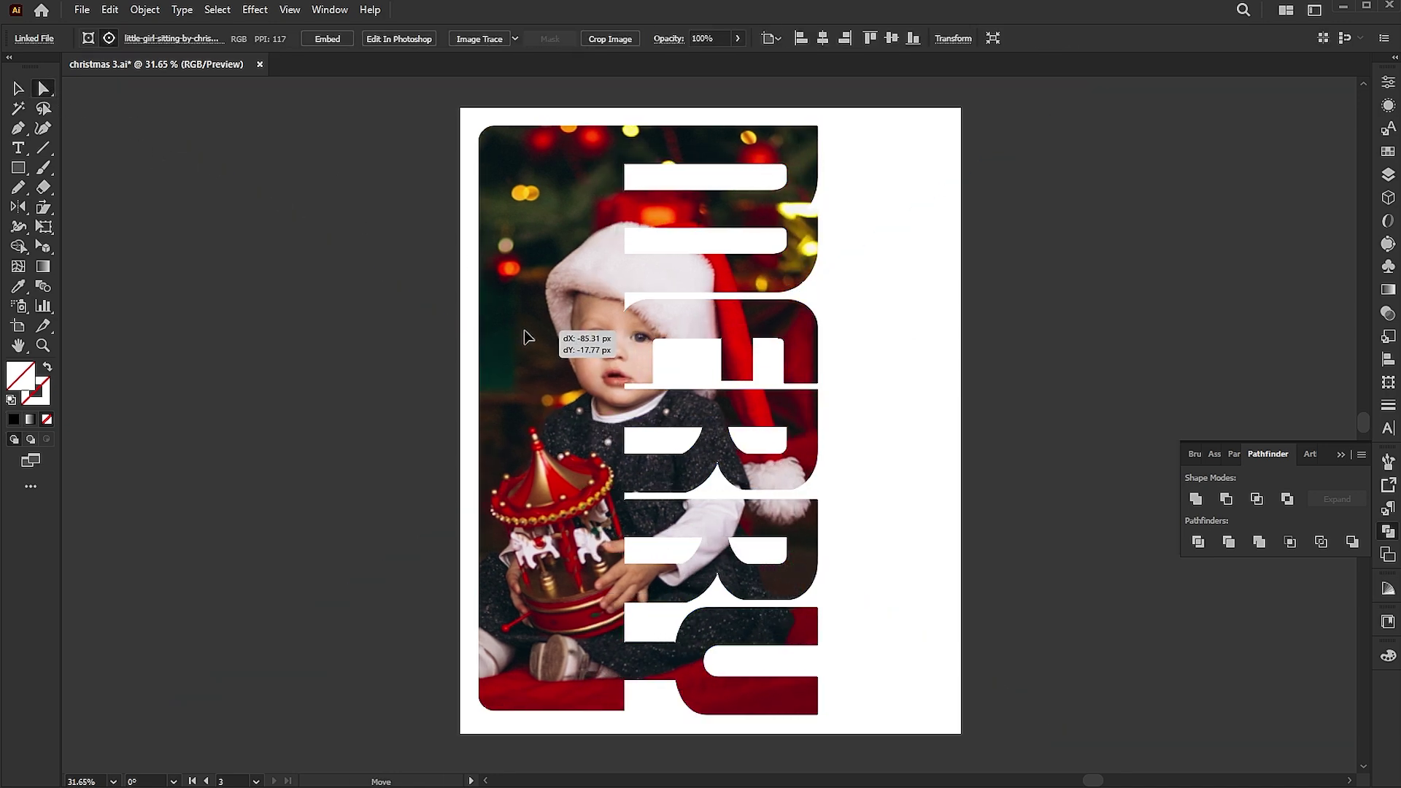
pyautogui.moveTo(1043, 416); pyautogui.dragTo(1182, 401)
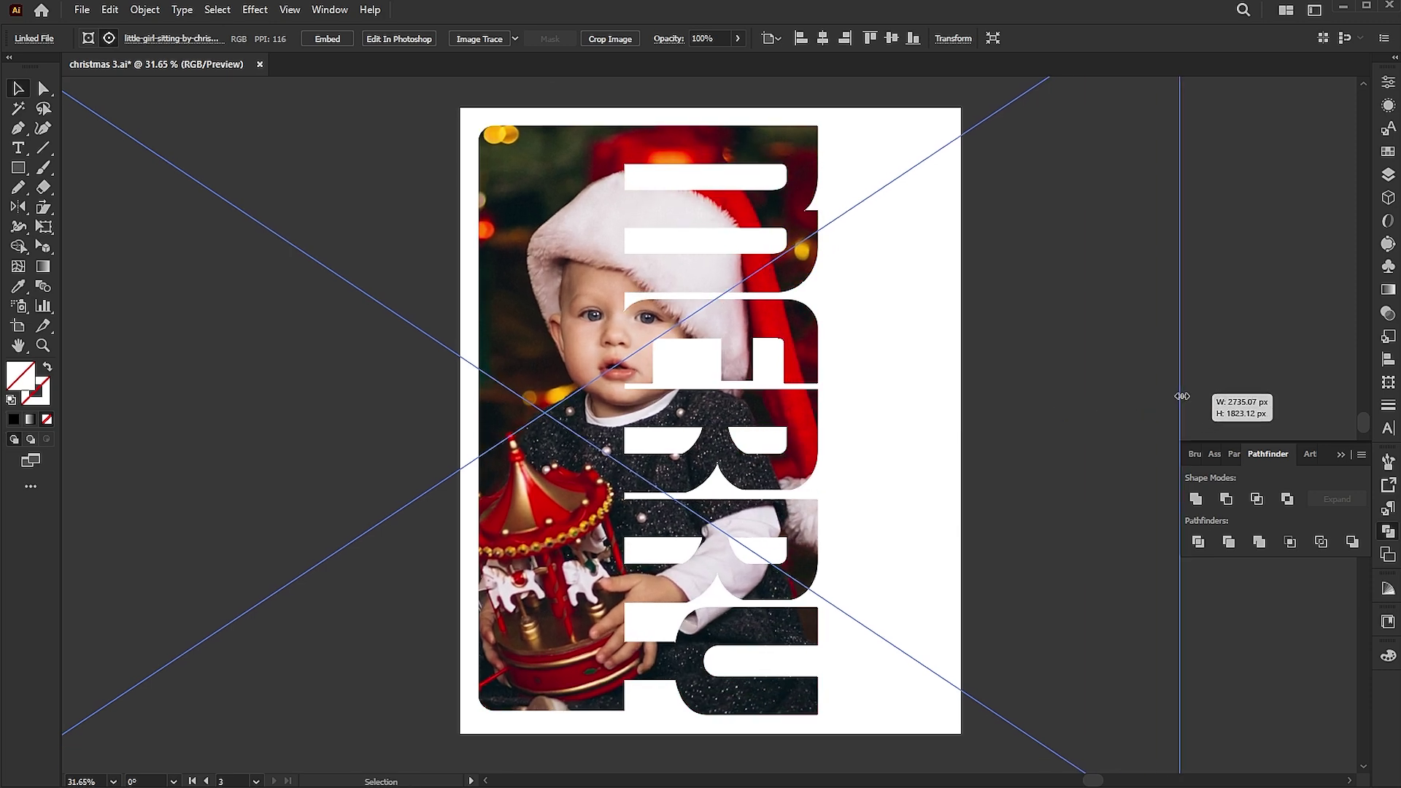
pyautogui.moveTo(581, 362); pyautogui.dragTo(556, 349)
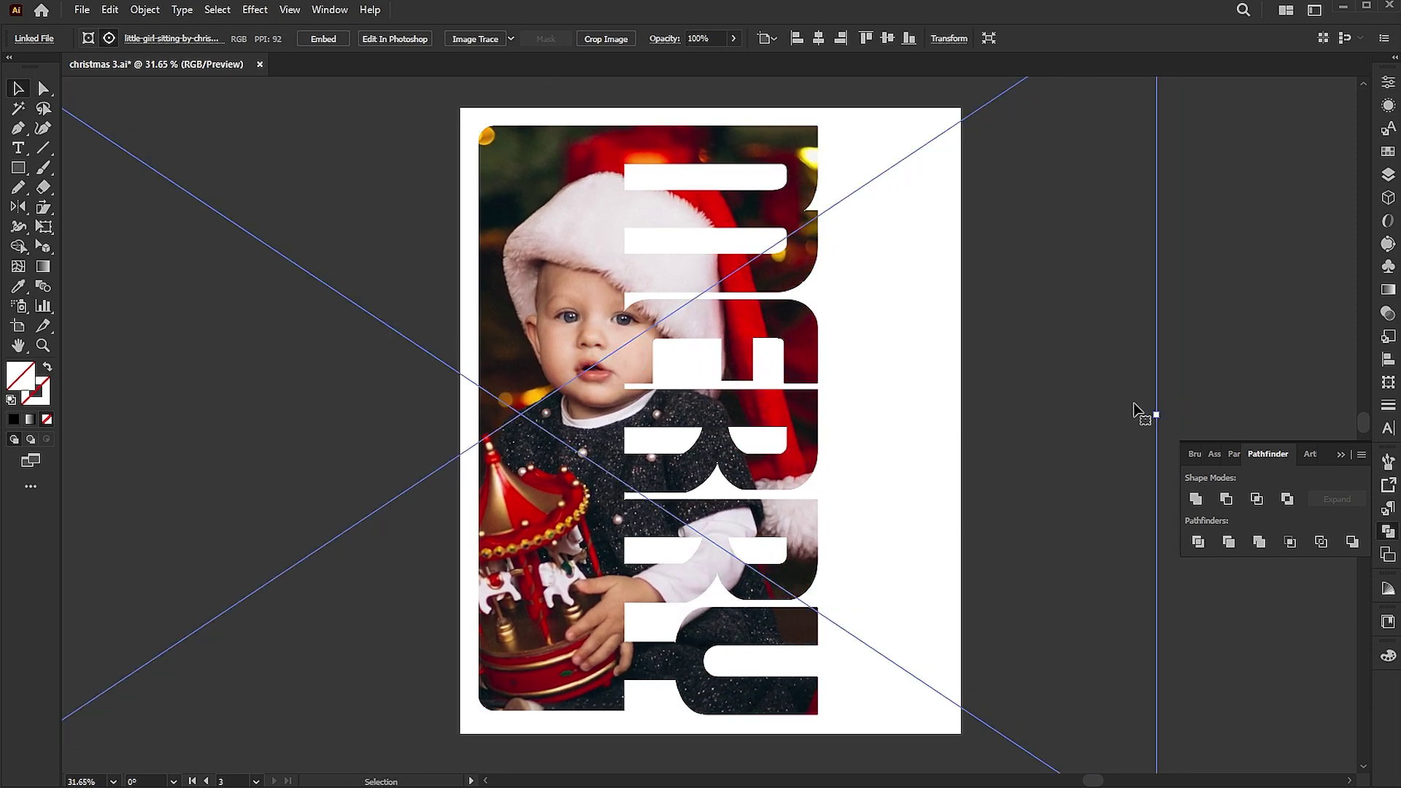
pyautogui.moveTo(1160, 419); pyautogui.dragTo(1166, 418)
pyautogui.press('a')
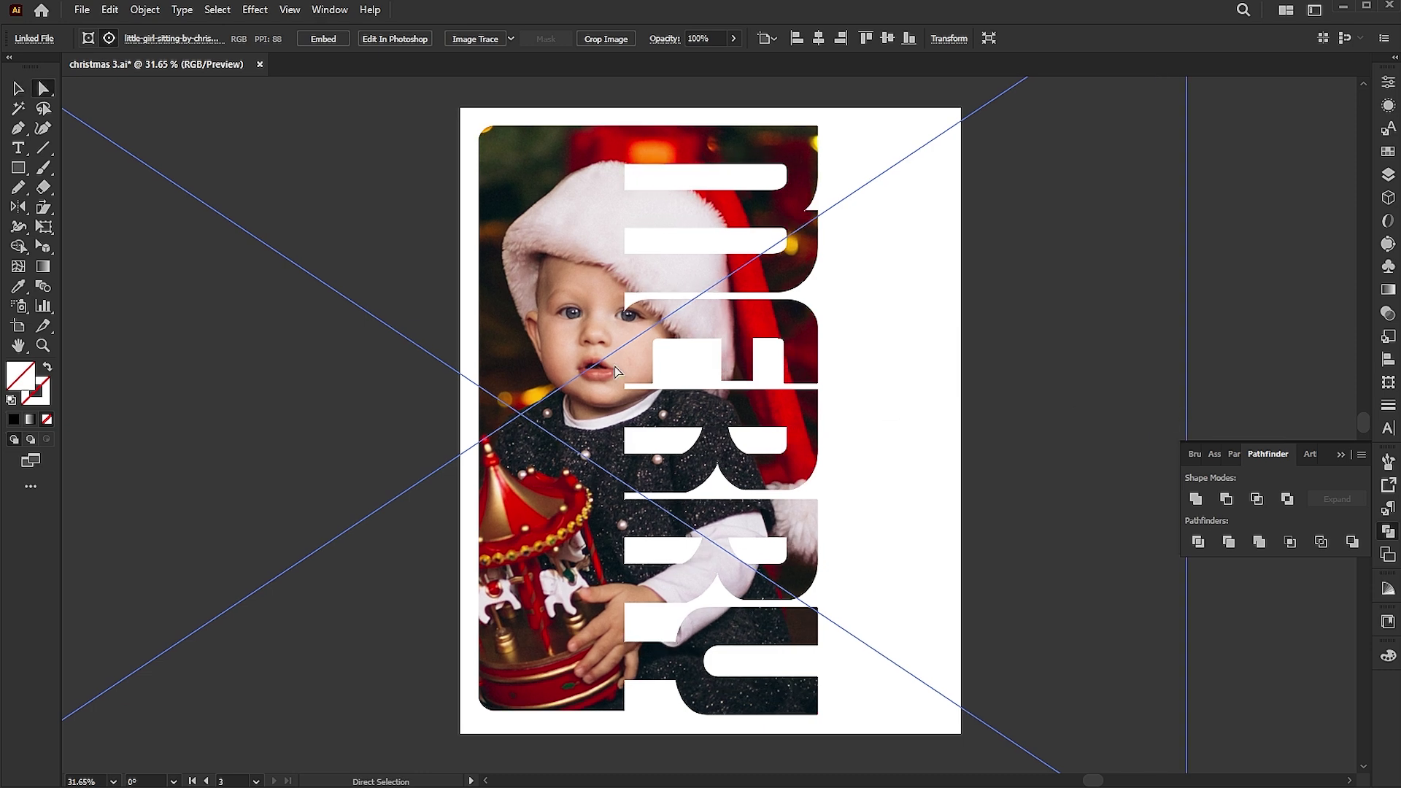
pyautogui.moveTo(602, 365); pyautogui.dragTo(600, 353)
pyautogui.press('v')
pyautogui.click(1117, 290)
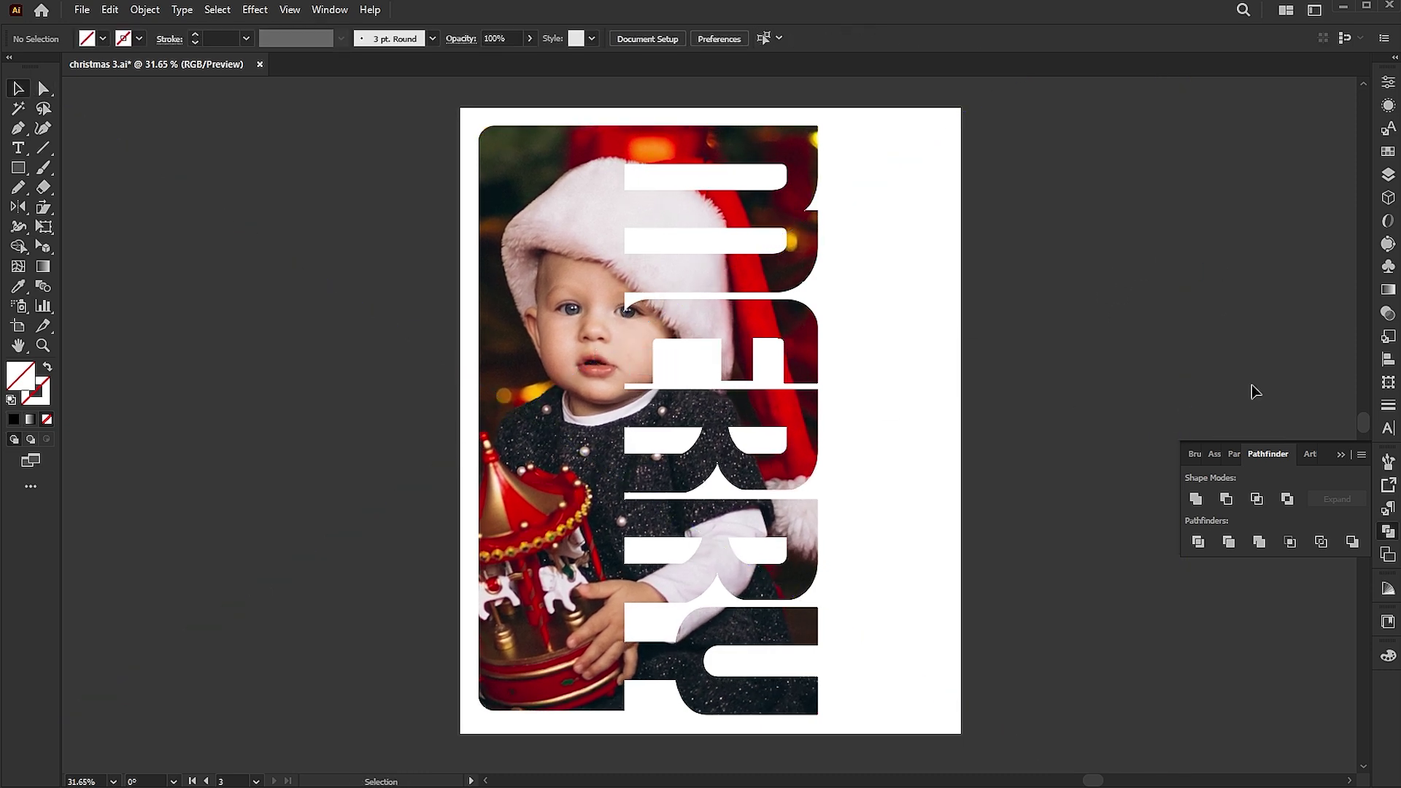
# Add CHRISTMAS text on the right side in Bastliga One and scale it up.
pyautogui.click(1345, 453)
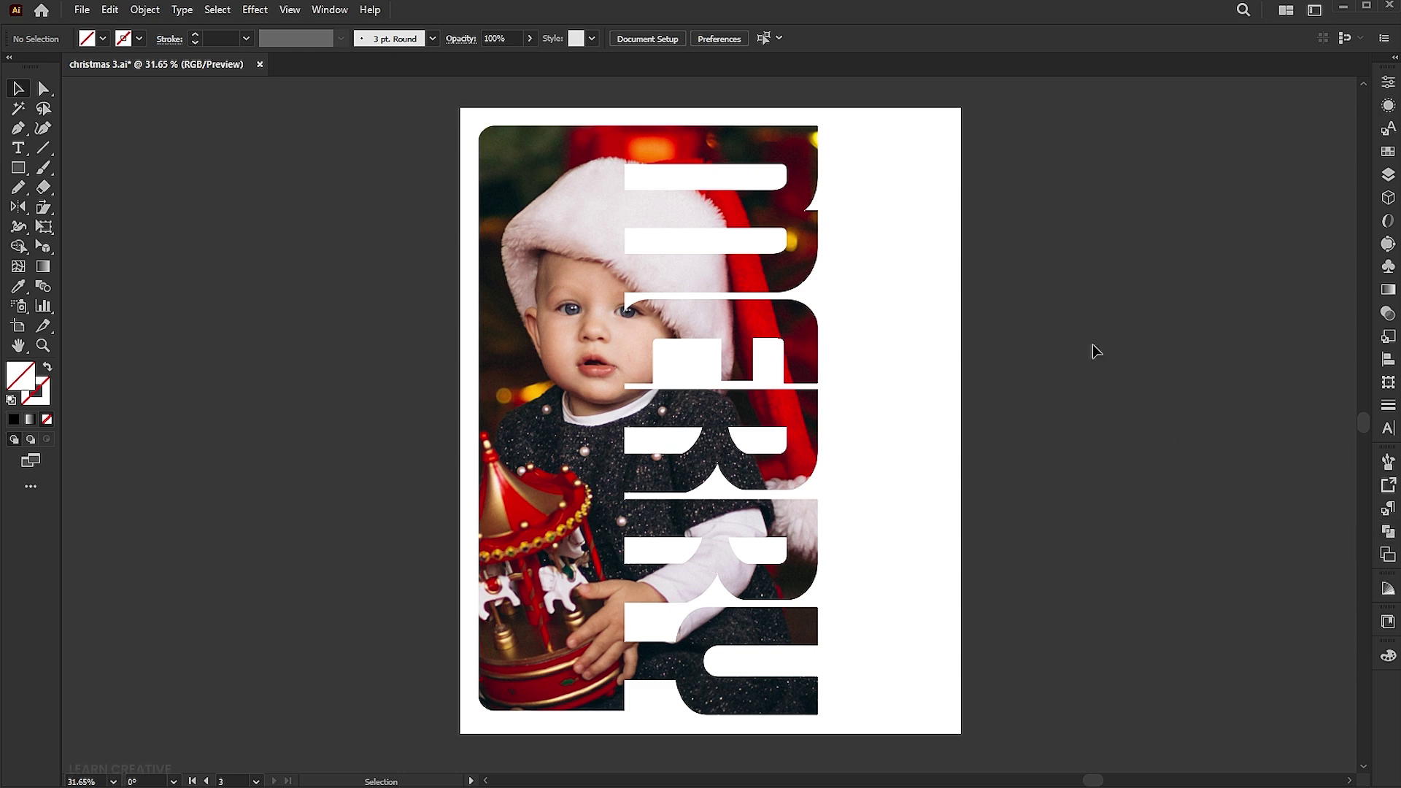
pyautogui.click(18, 149)
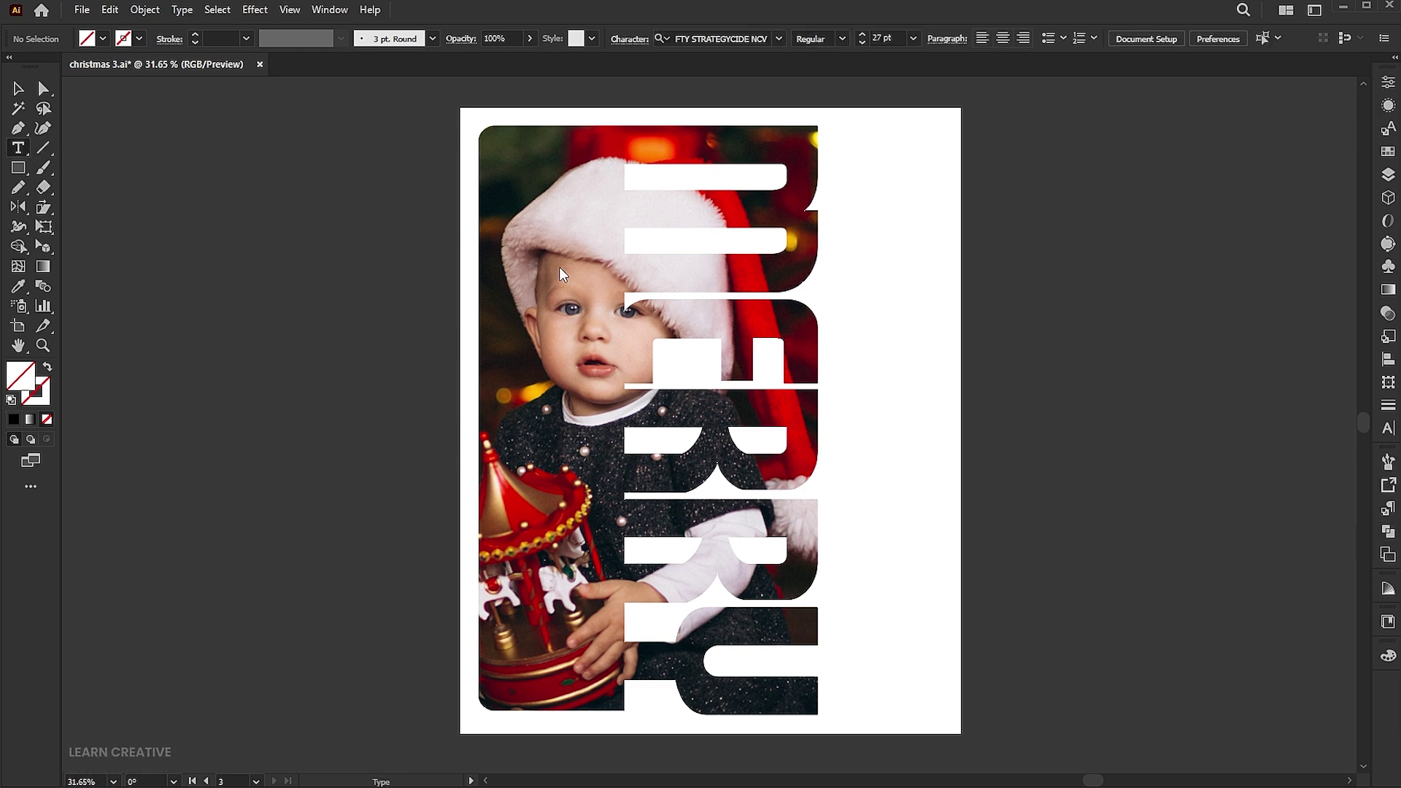
pyautogui.click(884, 350)
pyautogui.write('CHRISTMAS')
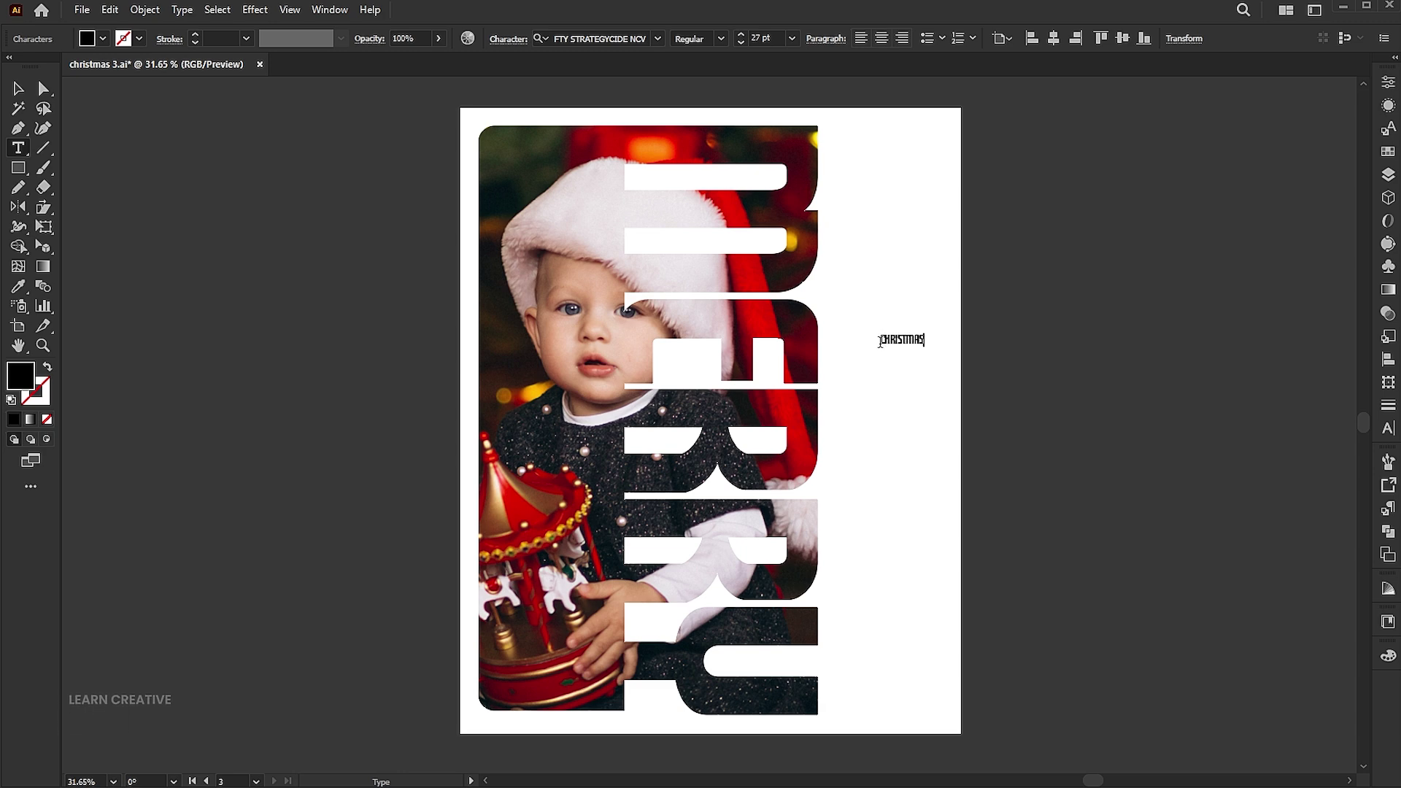
pyautogui.press('Escape')
pyautogui.click(657, 40)
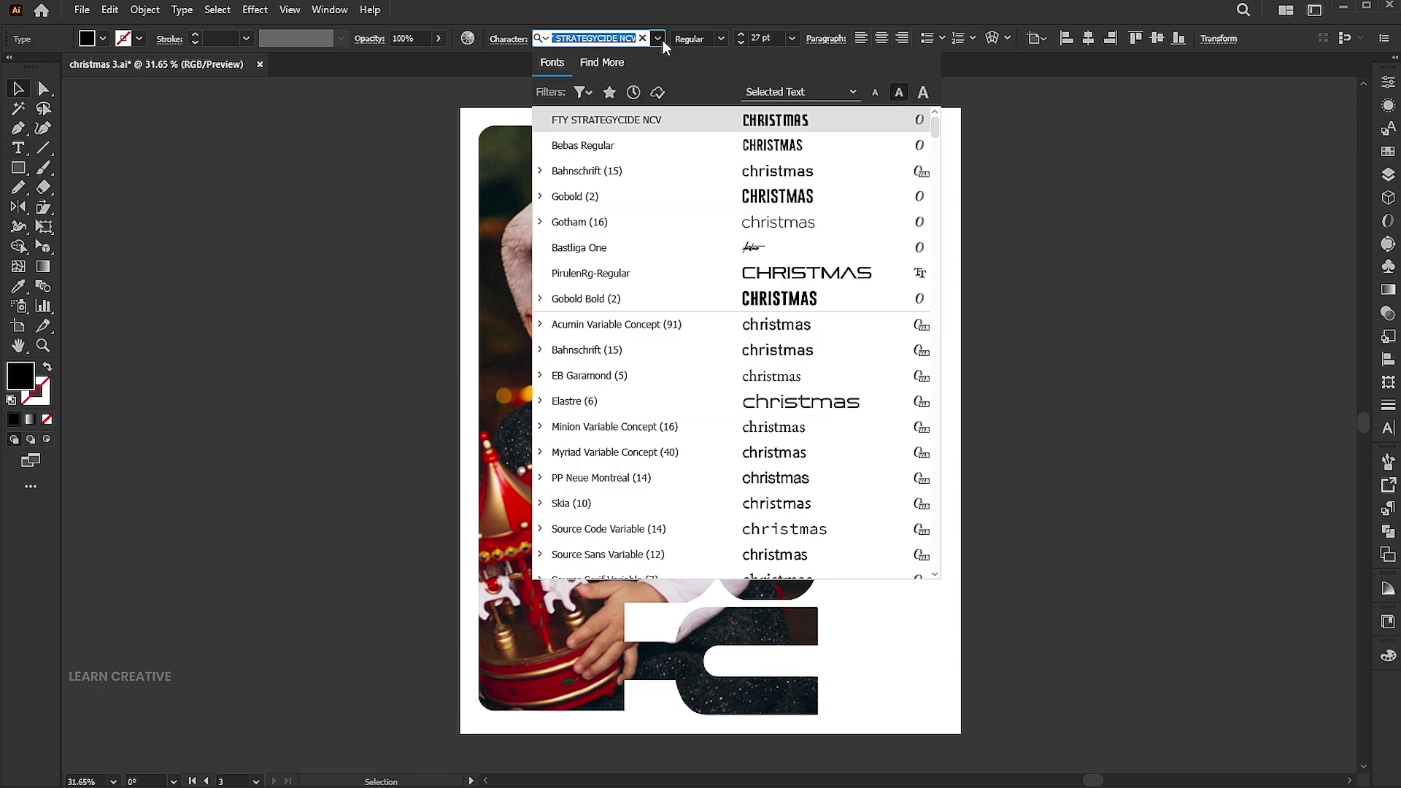
pyautogui.click(644, 246)
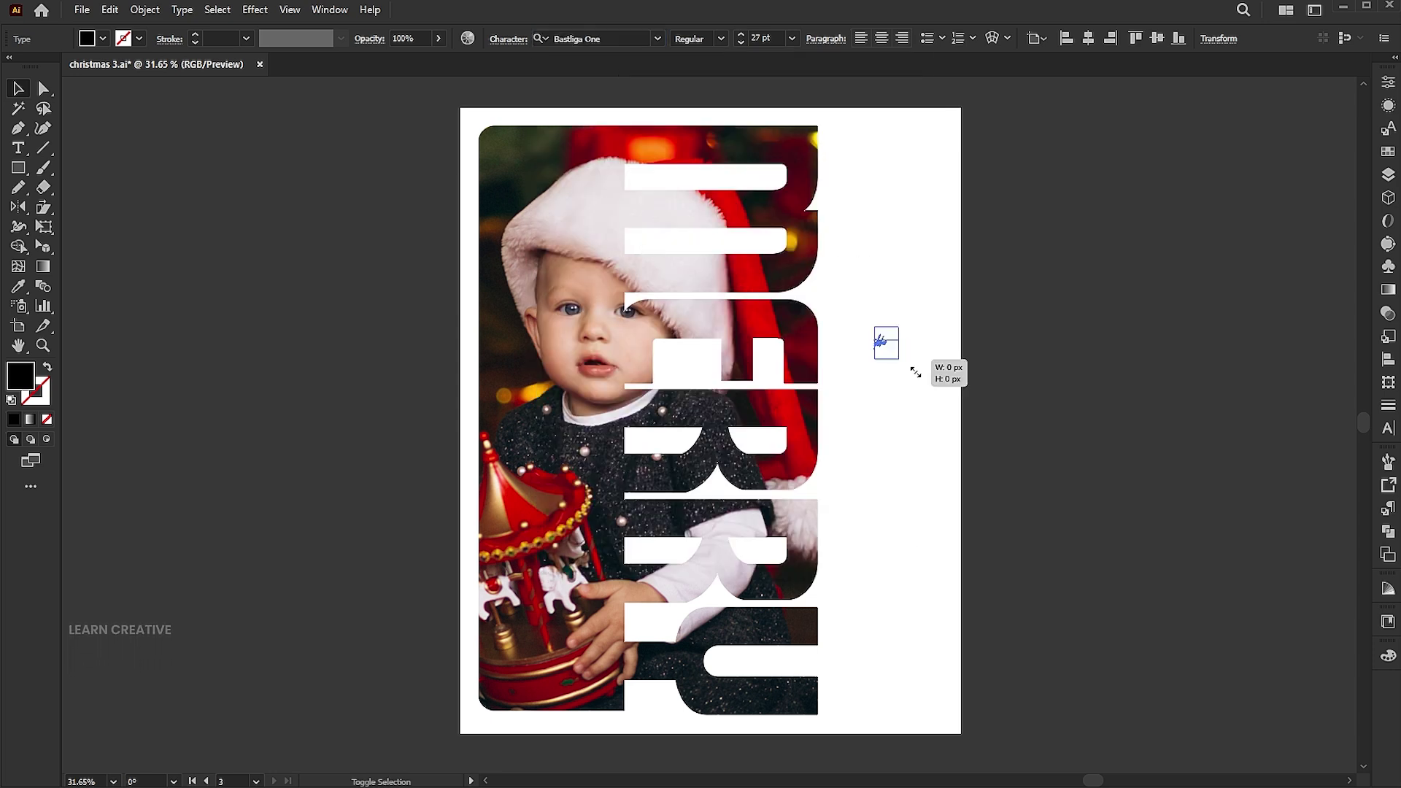
pyautogui.moveTo(1056, 460); pyautogui.dragTo(1056, 460)
# Change the Christmas text to Title Case with tracking set to 0.
pyautogui.click(182, 10)
pyautogui.moveTo(223, 264)
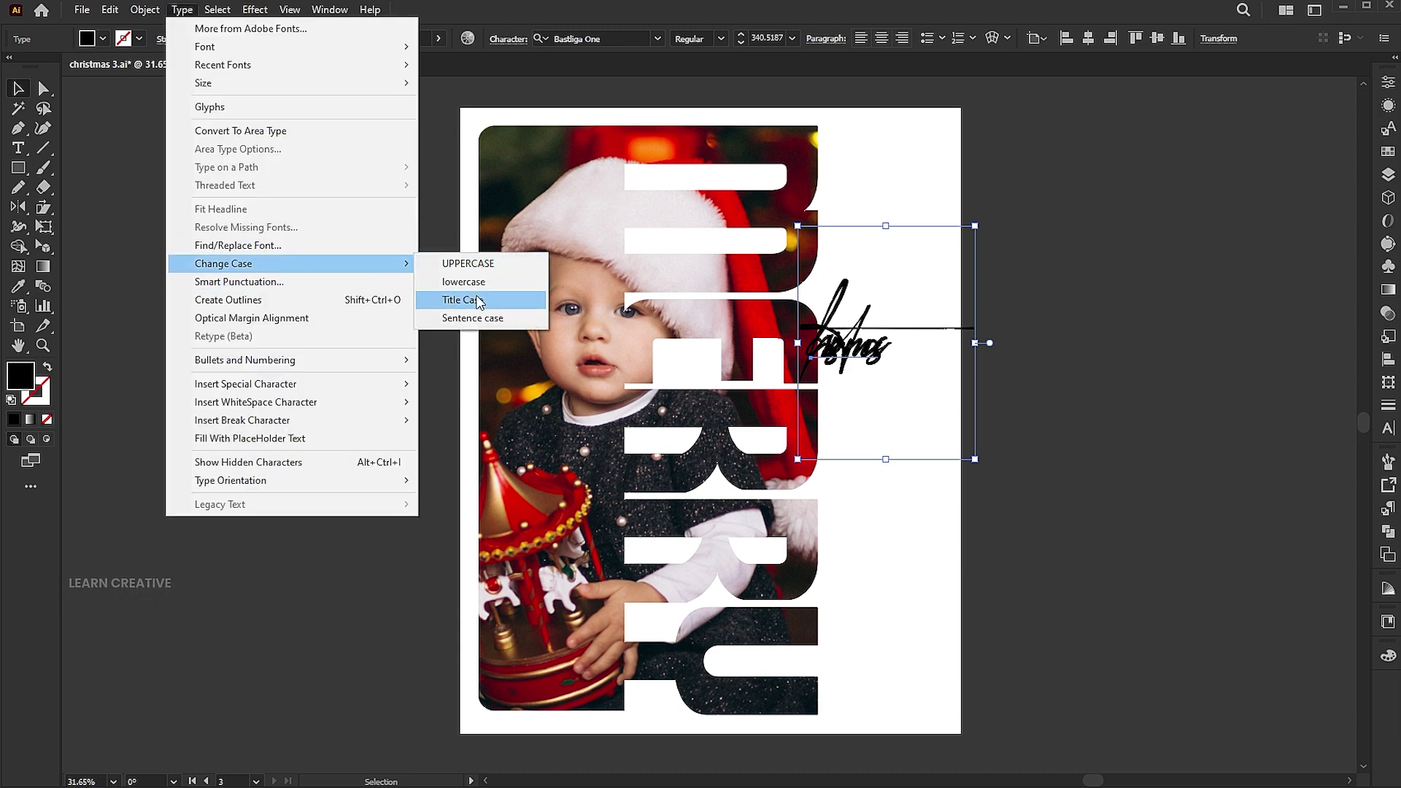
pyautogui.click(462, 299)
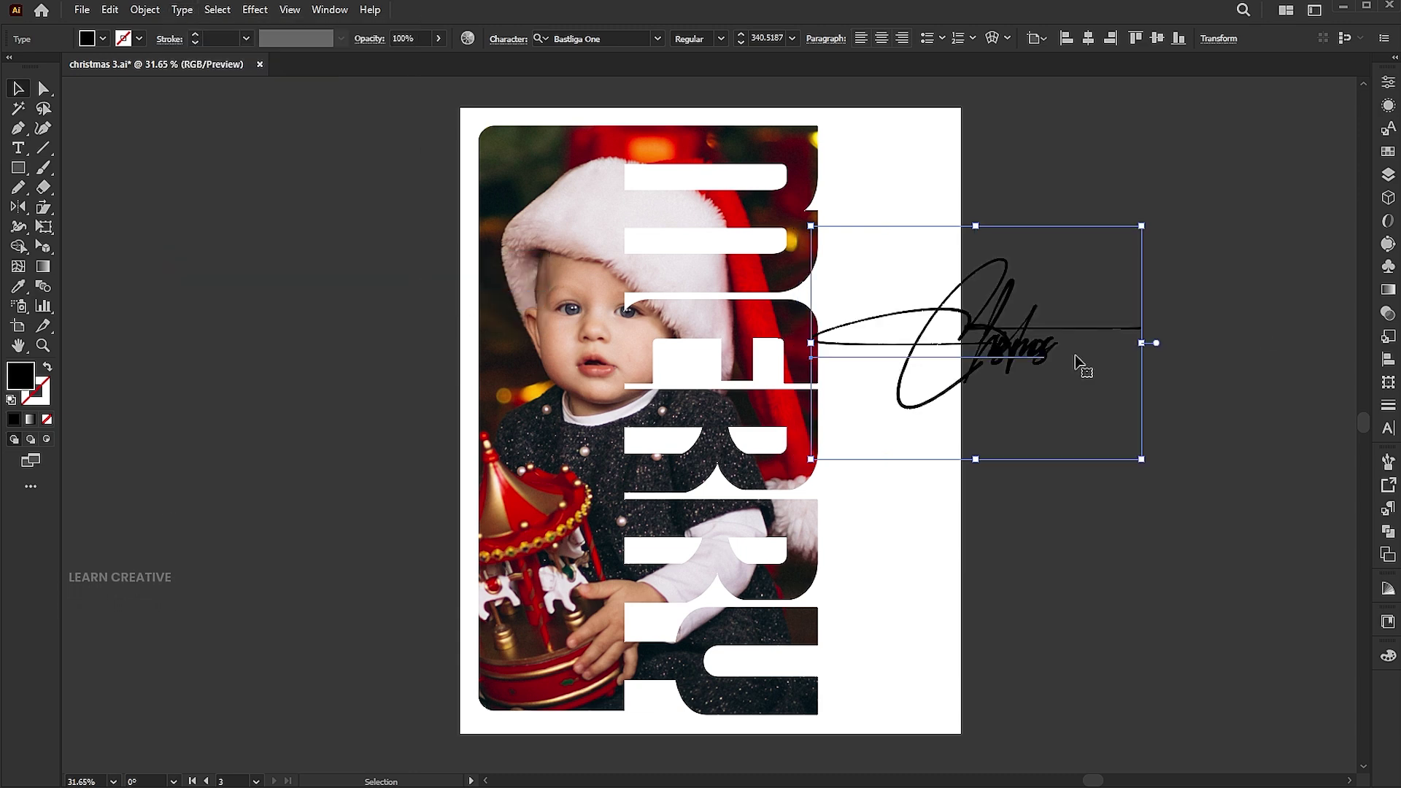
pyautogui.click(1386, 428)
pyautogui.click(1330, 169)
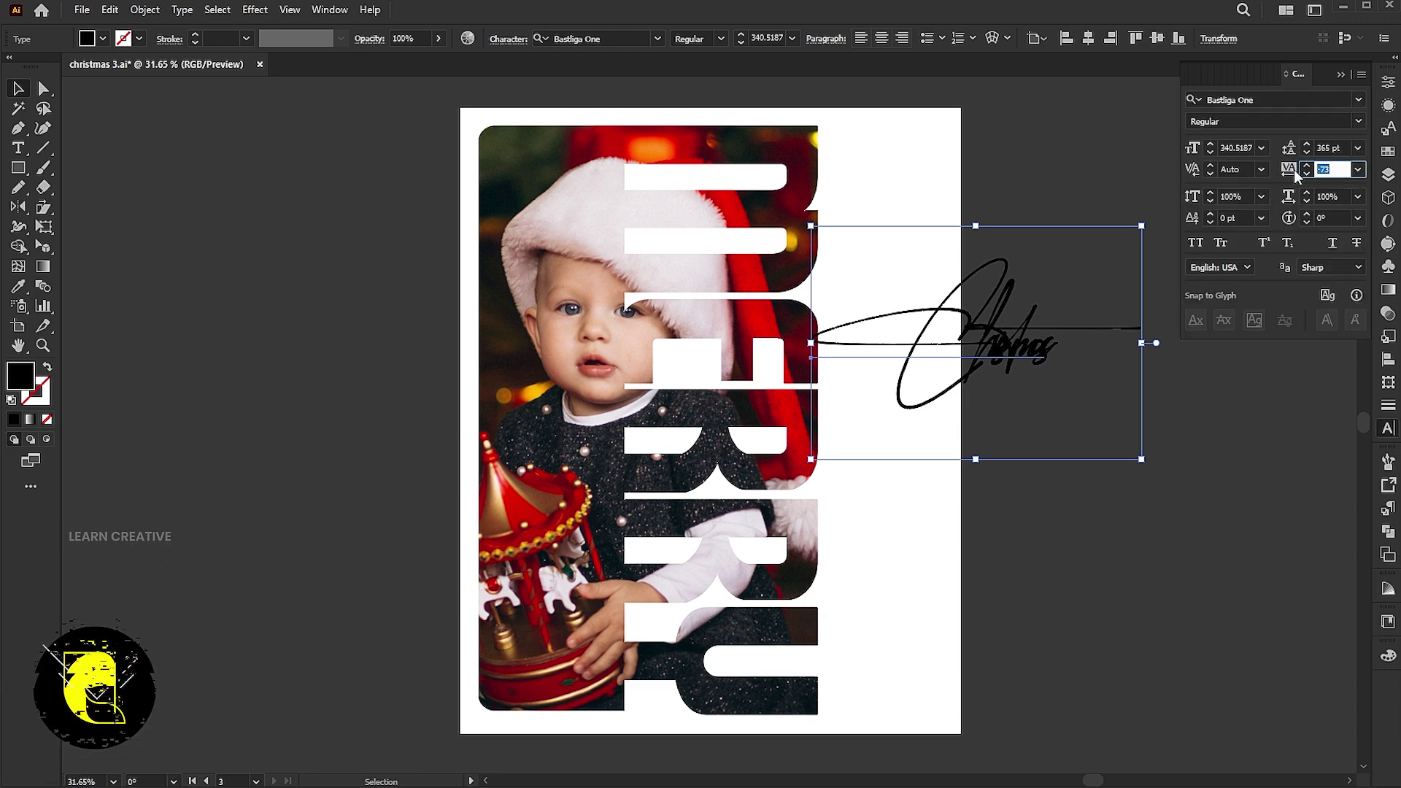
pyautogui.write('0')
pyautogui.press('Return')
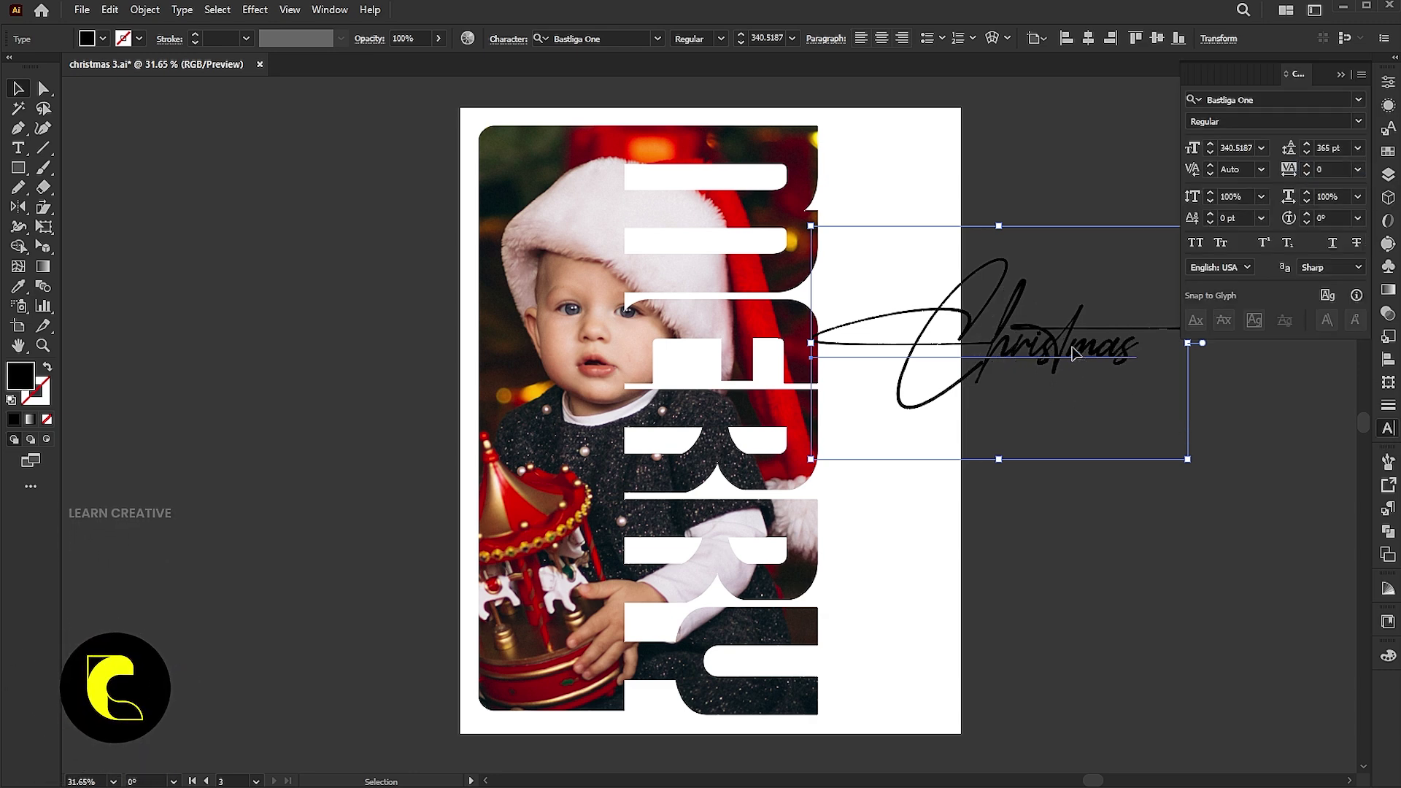
pyautogui.moveTo(1073, 351); pyautogui.dragTo(712, 640)
pyautogui.scroll(2, 711, 548)
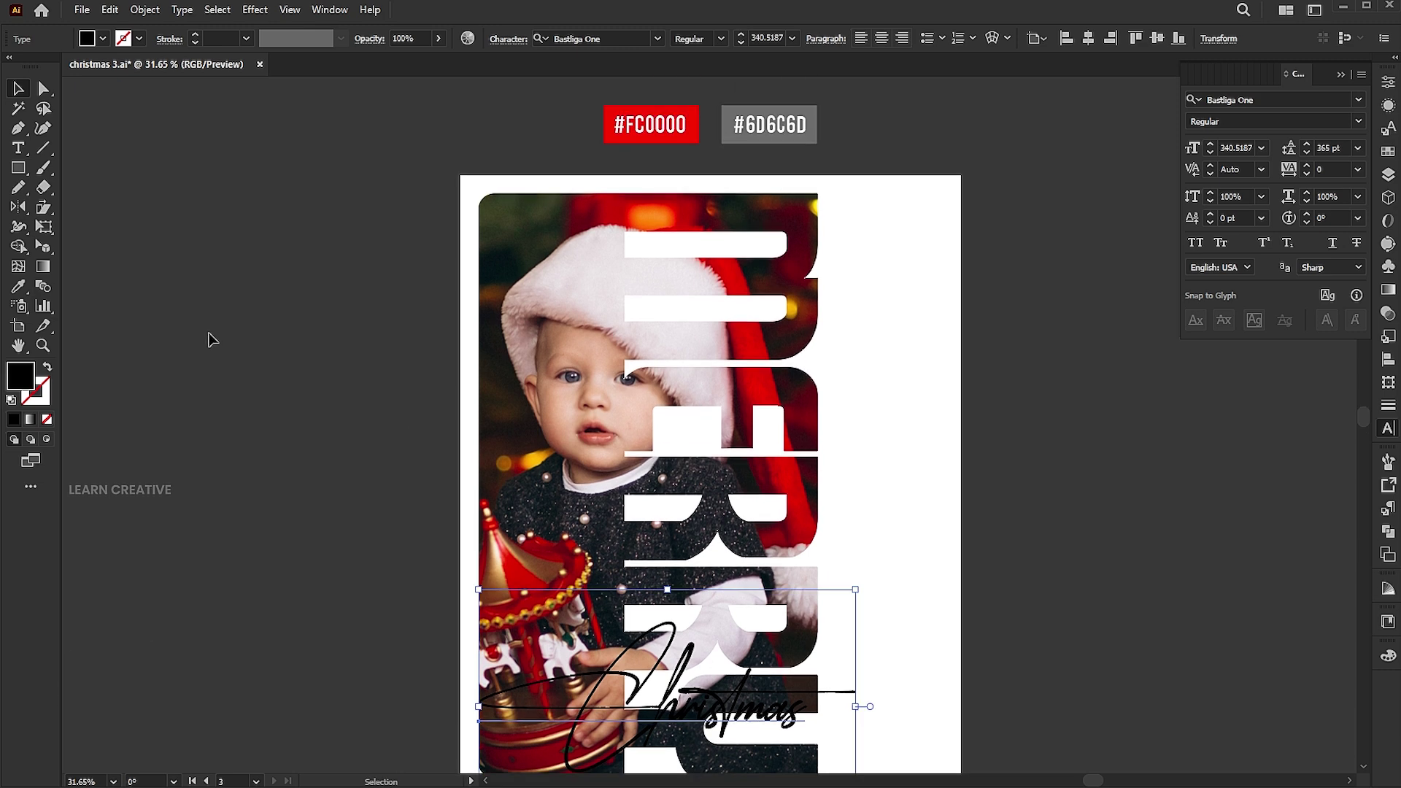
# Color the Christmas script red (#FC0000) with the Eyedropper and nudge it down.
pyautogui.click(19, 287)
pyautogui.click(649, 123)
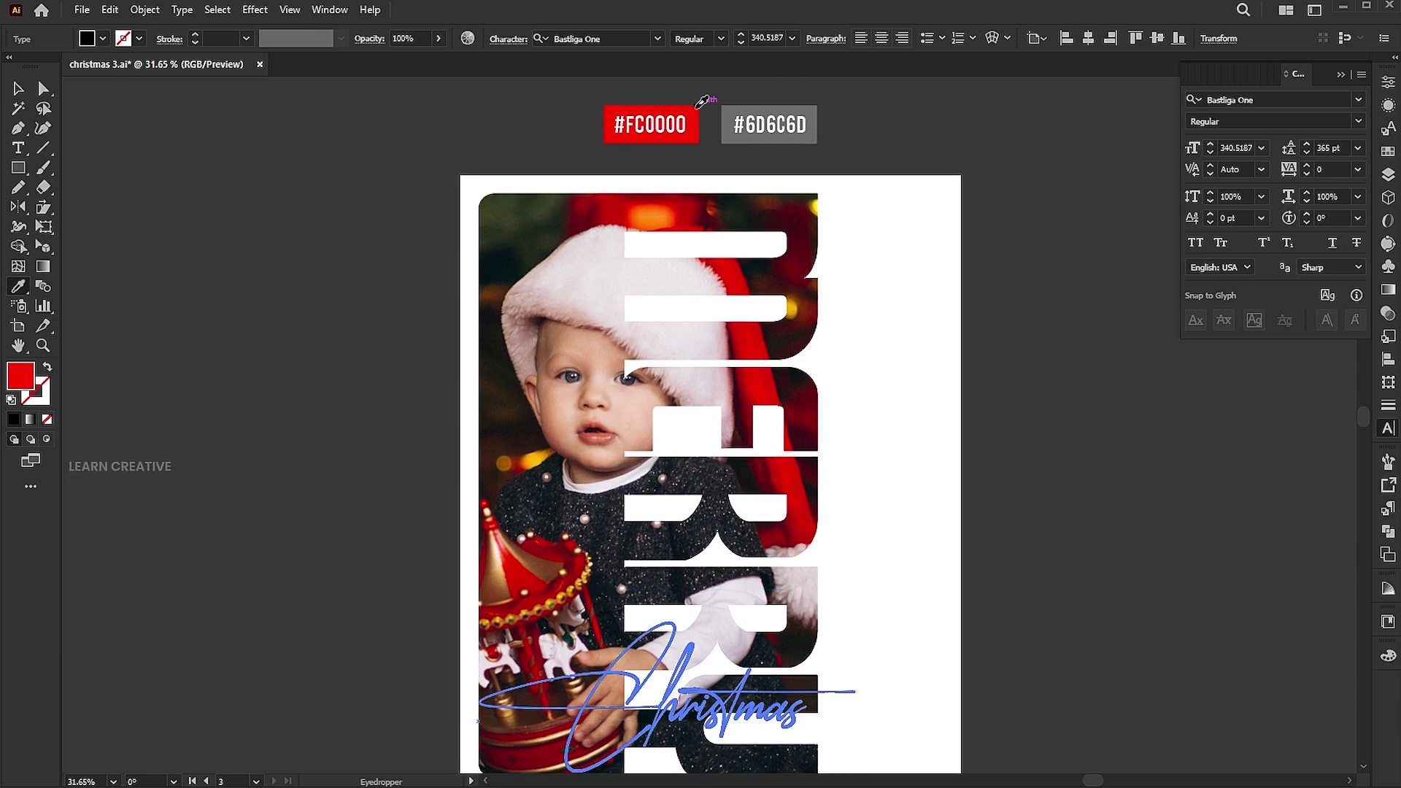
pyautogui.scroll(-3, 713, 439)
pyautogui.press('v')
pyautogui.moveTo(701, 498); pyautogui.dragTo(731, 520)
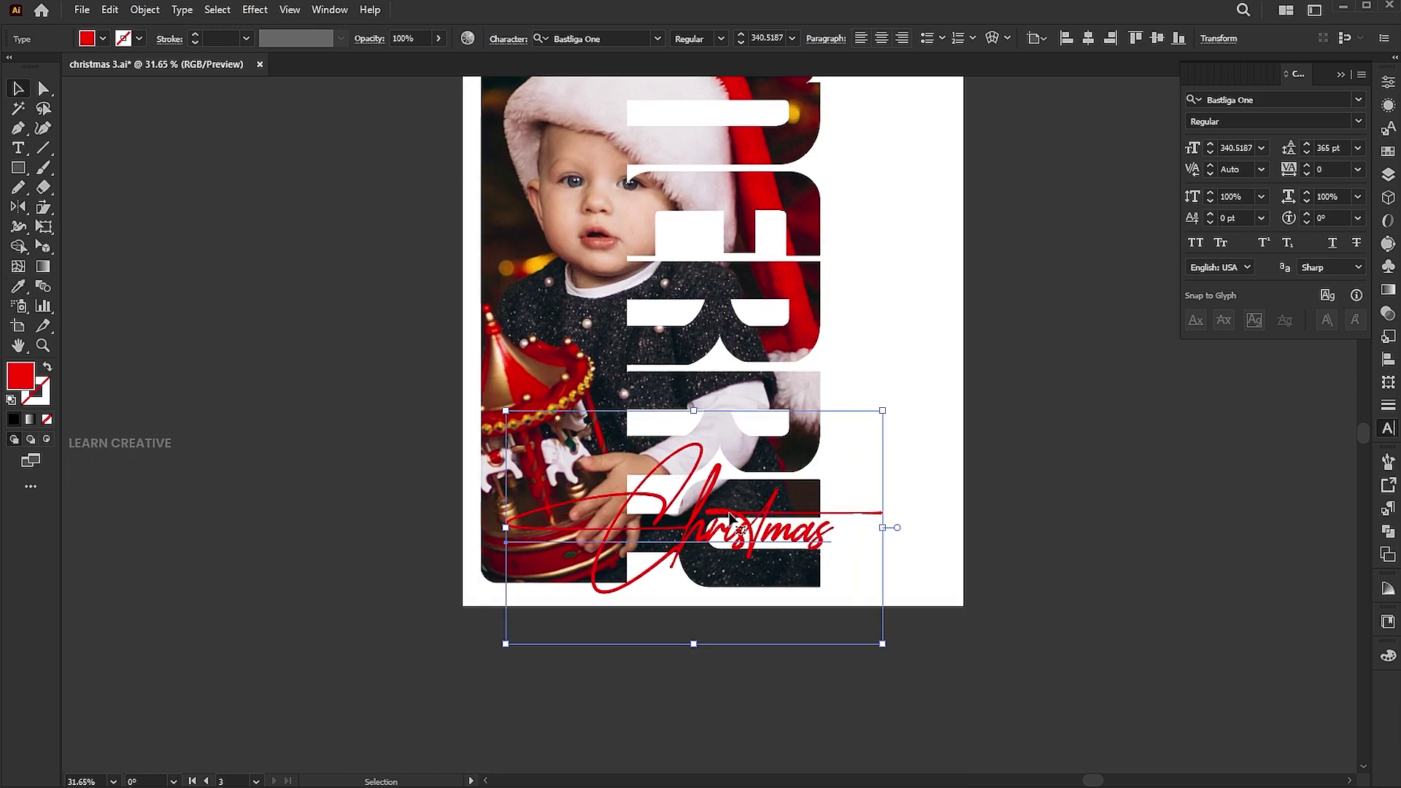
pyautogui.press('Down')
pyautogui.press('Down')
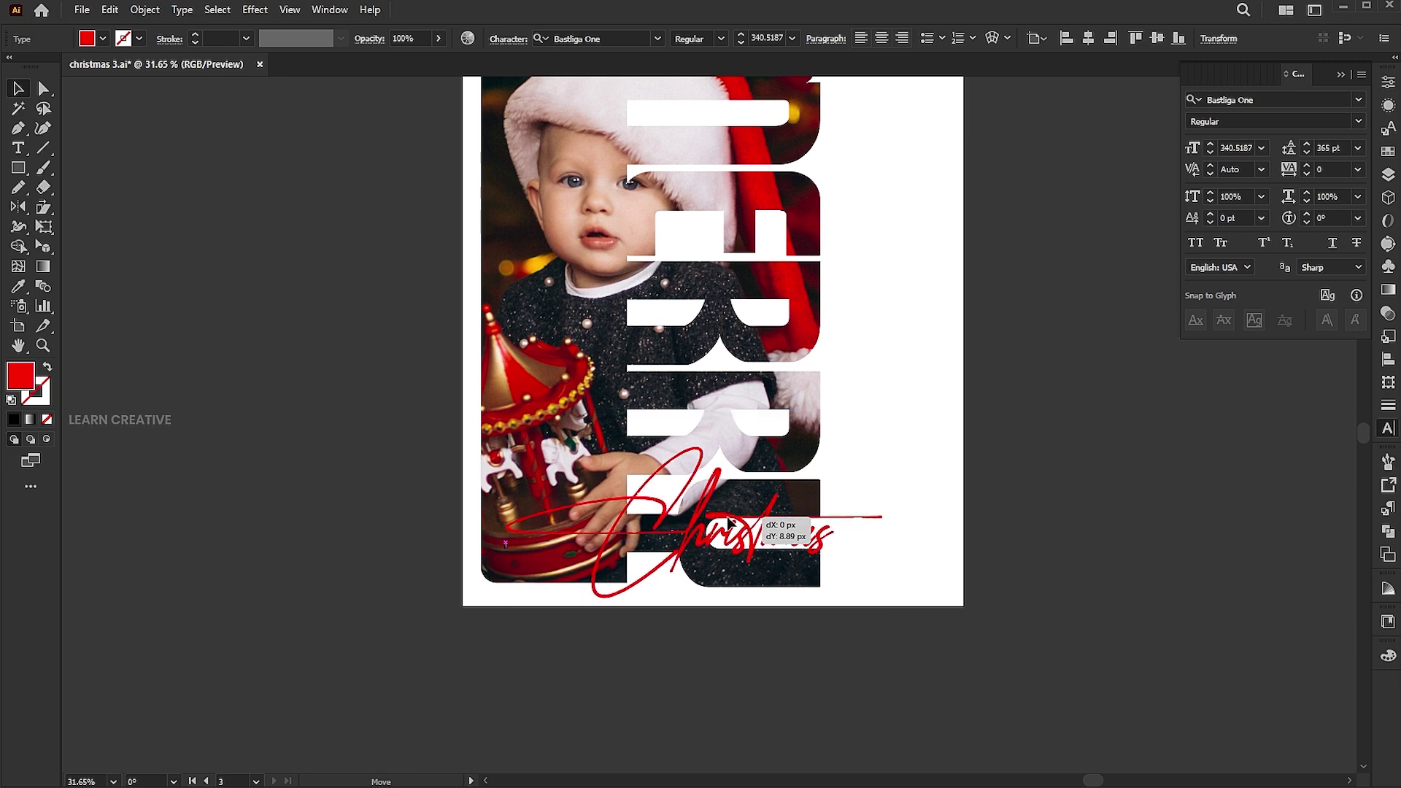
# Apply a Drop Shadow with 5 px X and Y offsets and 5 px blur.
pyautogui.click(254, 9)
pyautogui.moveTo(278, 195)
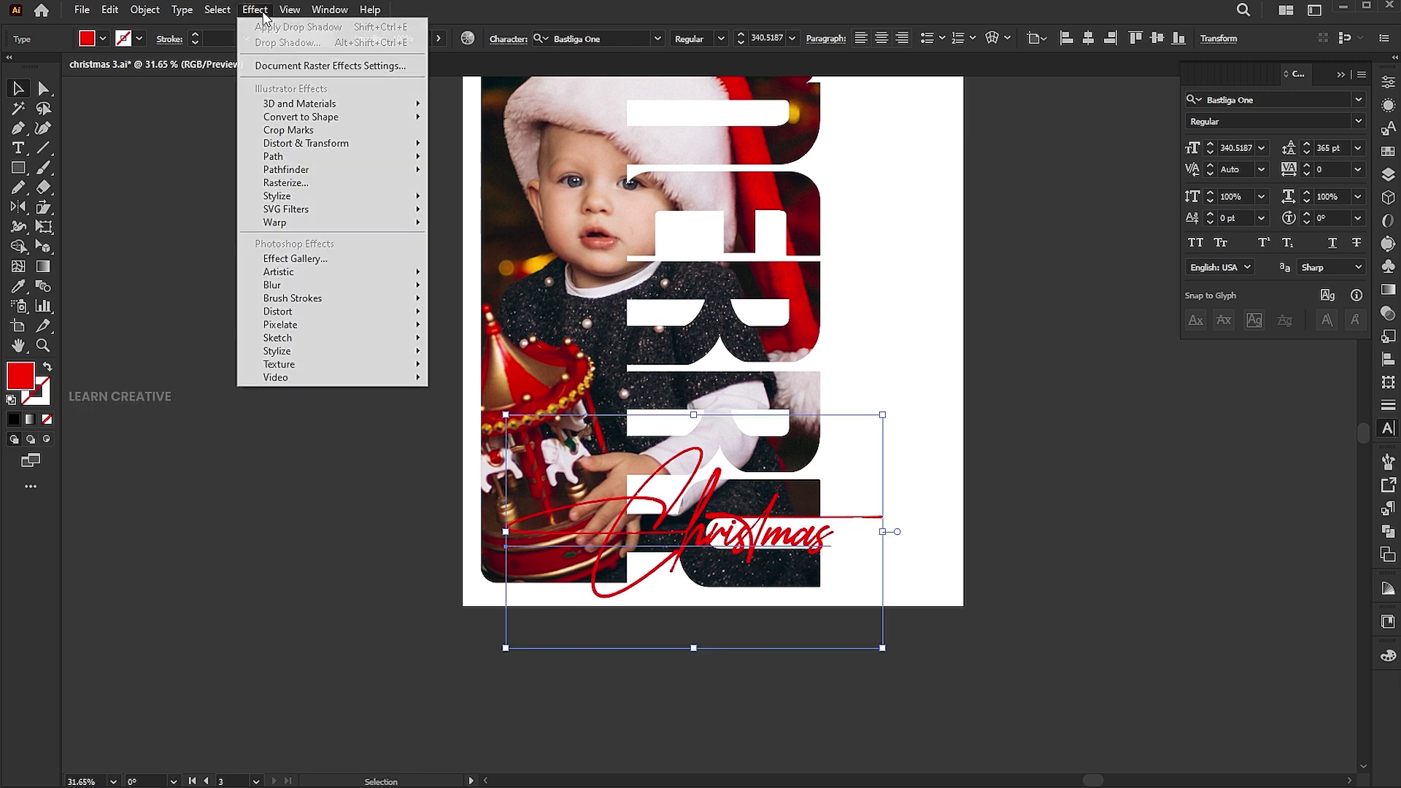
pyautogui.click(507, 202)
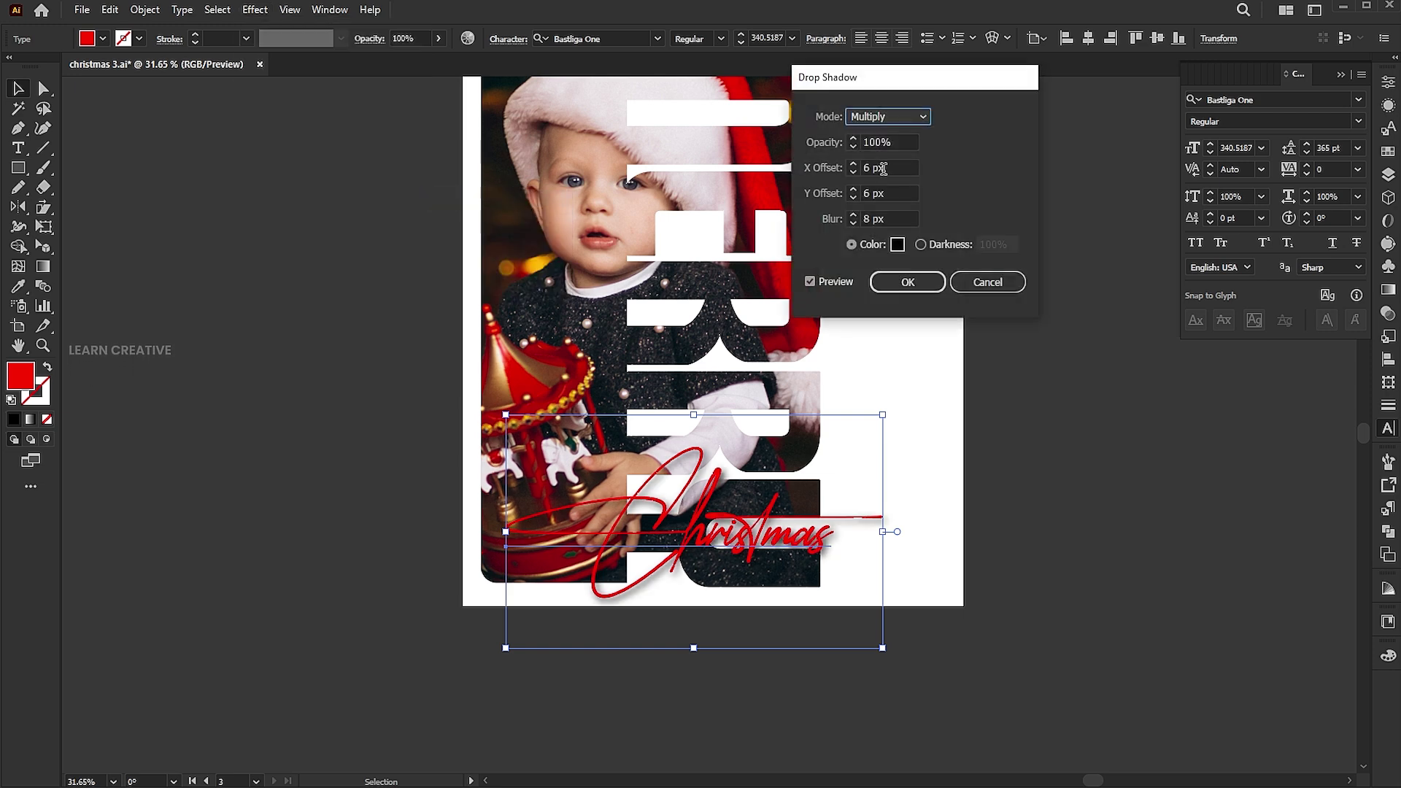
pyautogui.moveTo(885, 168); pyautogui.dragTo(844, 168)
pyautogui.write('5')
pyautogui.press('Tab')
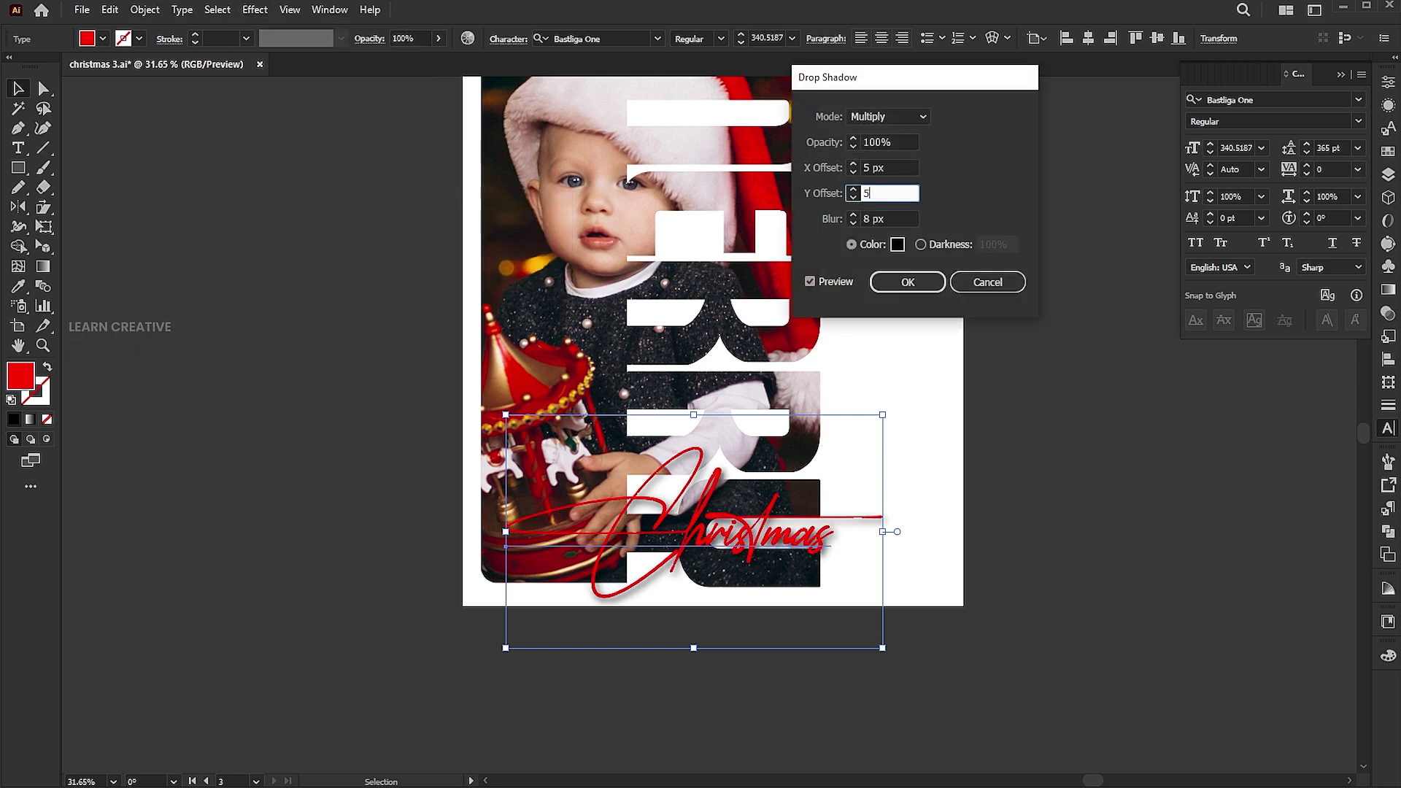
pyautogui.write('5')
pyautogui.press('Tab')
pyautogui.write('5')
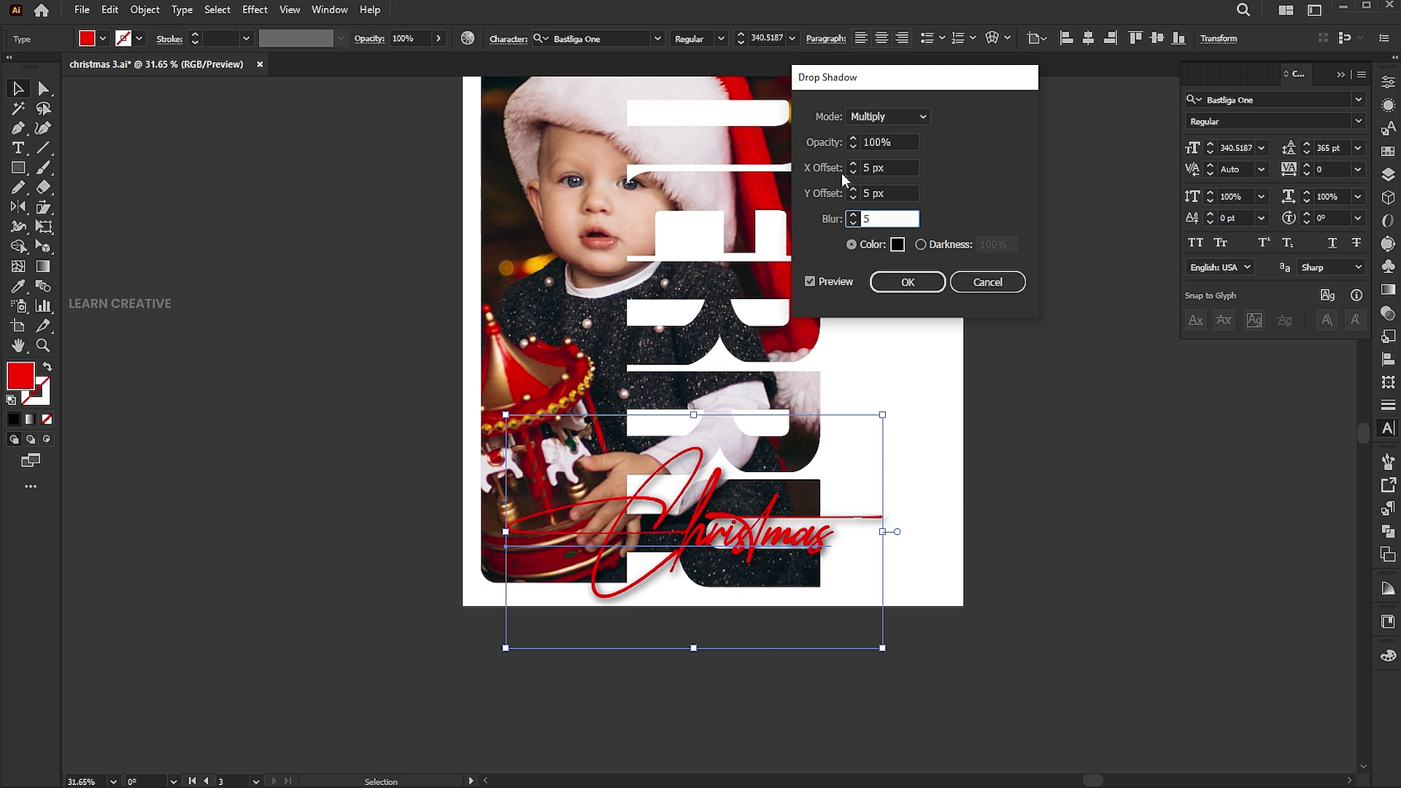
pyautogui.click(907, 281)
pyautogui.scroll(3, 1036, 291)
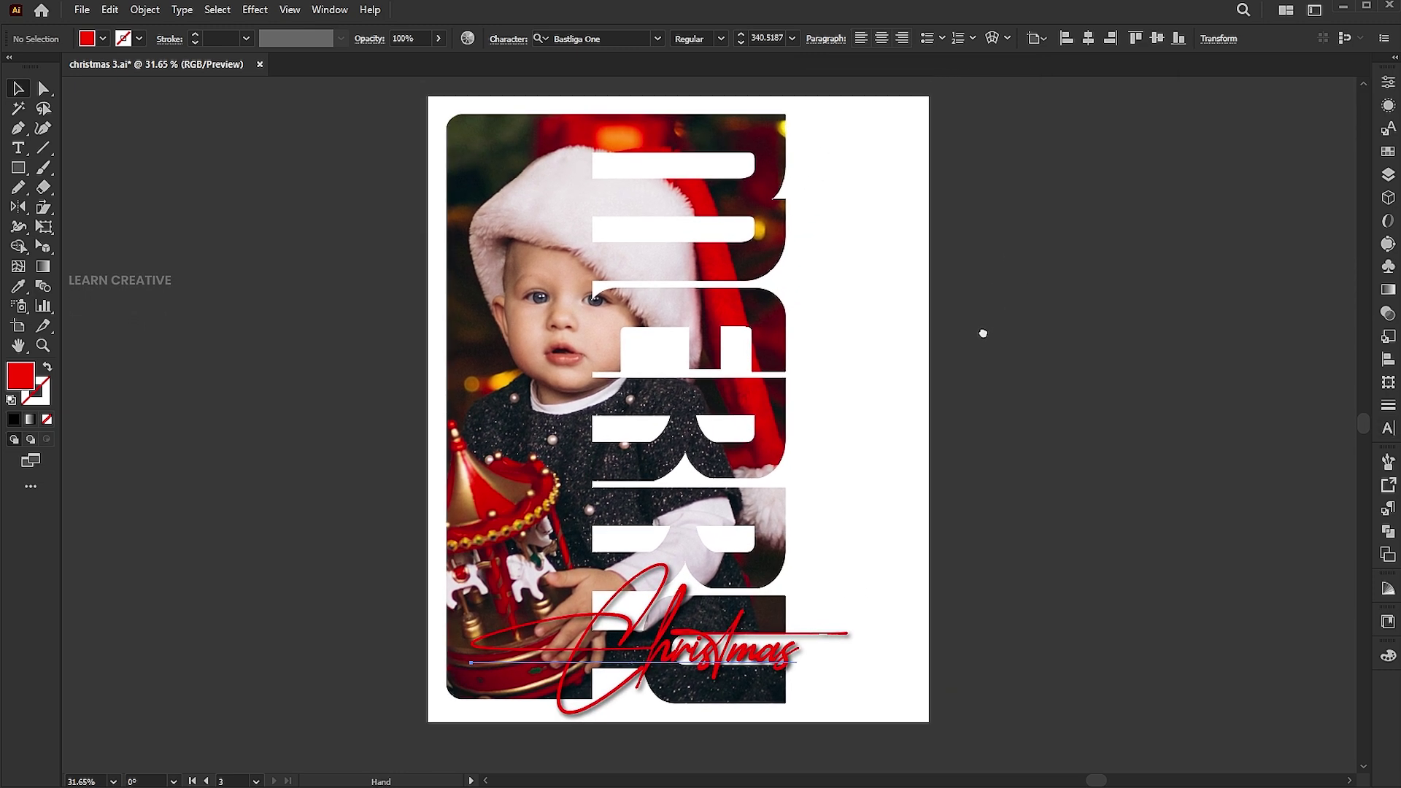
pyautogui.click(1036, 290)
# Draw a small circle at the photo's top-left corner and fill it white (FFFFFF).
pyautogui.click(20, 170)
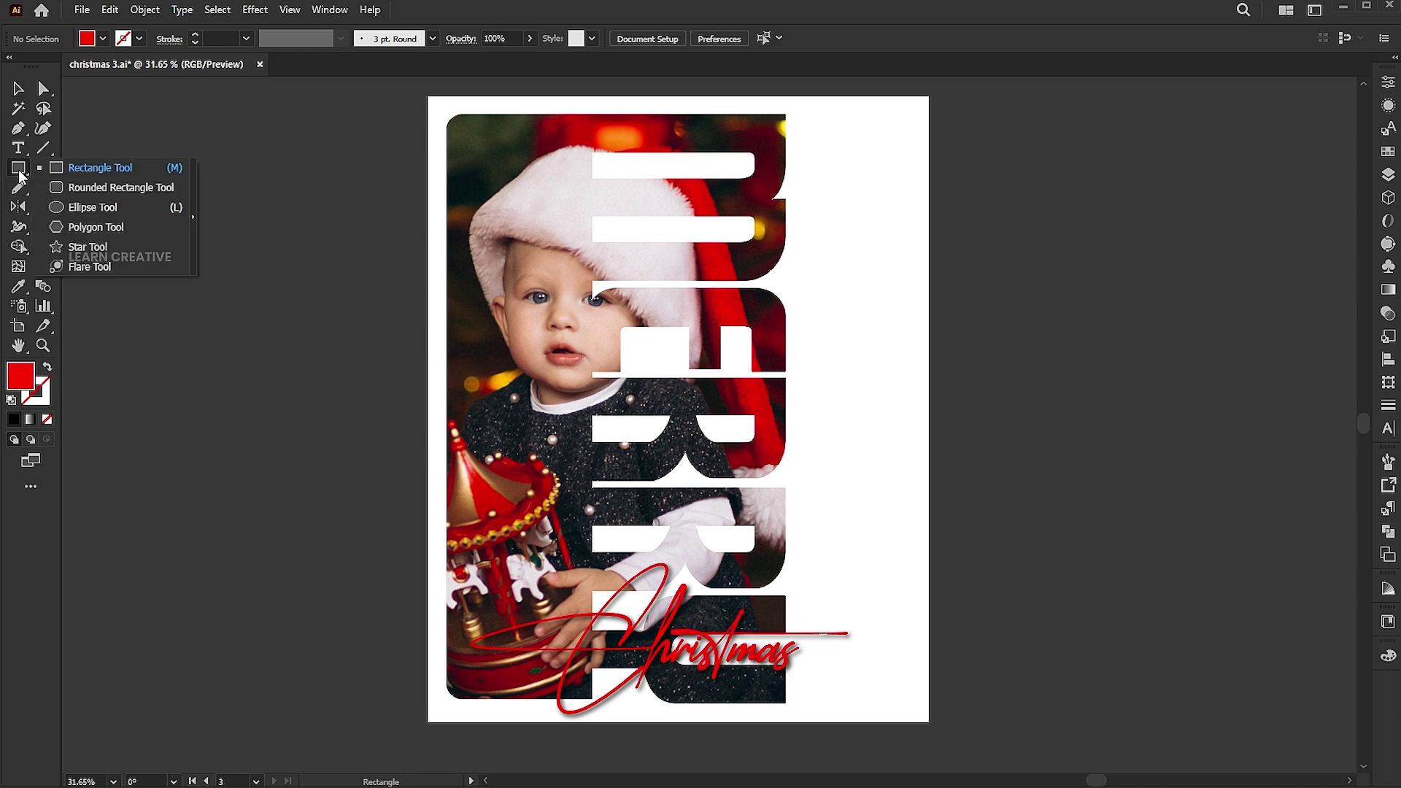
pyautogui.click(76, 197)
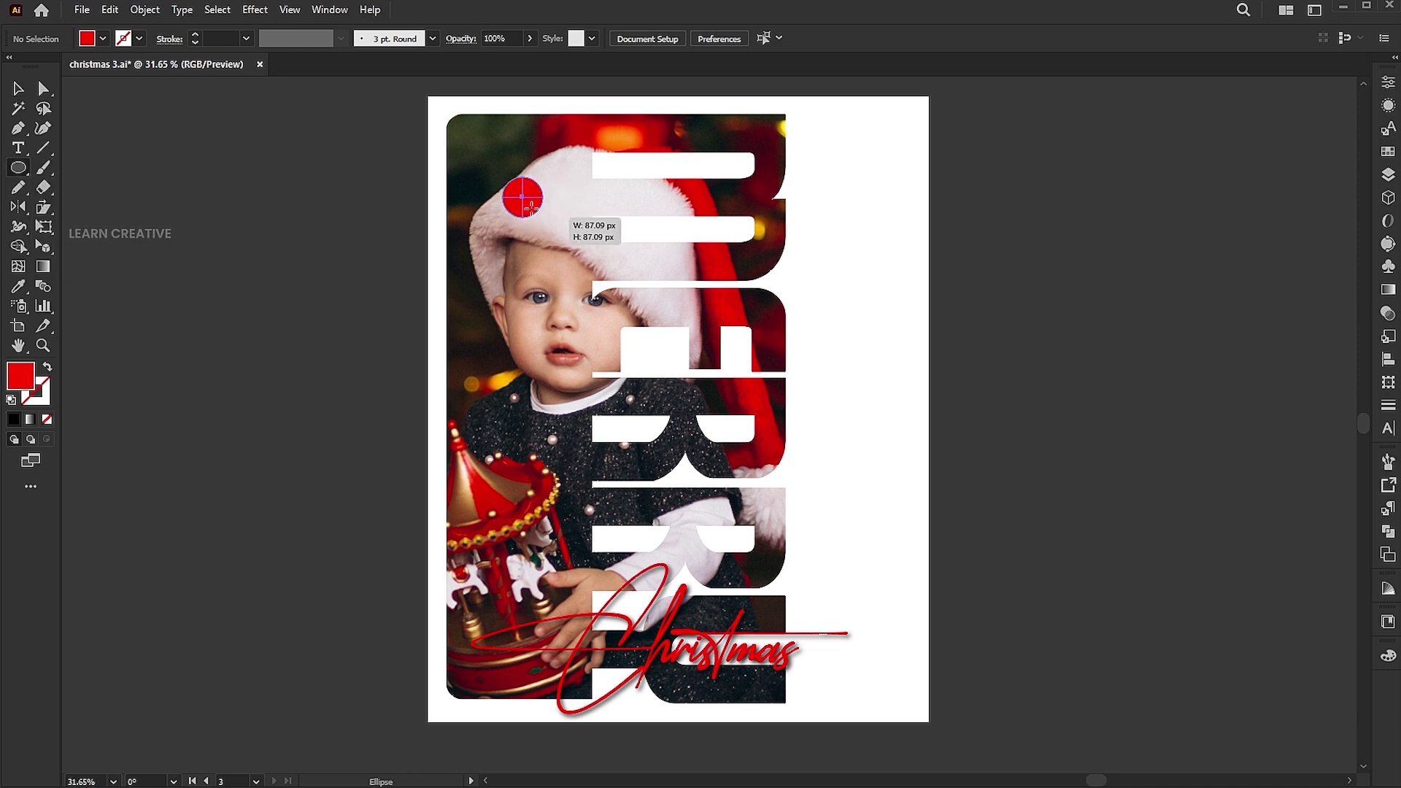
pyautogui.moveTo(457, 128); pyautogui.dragTo(503, 173)
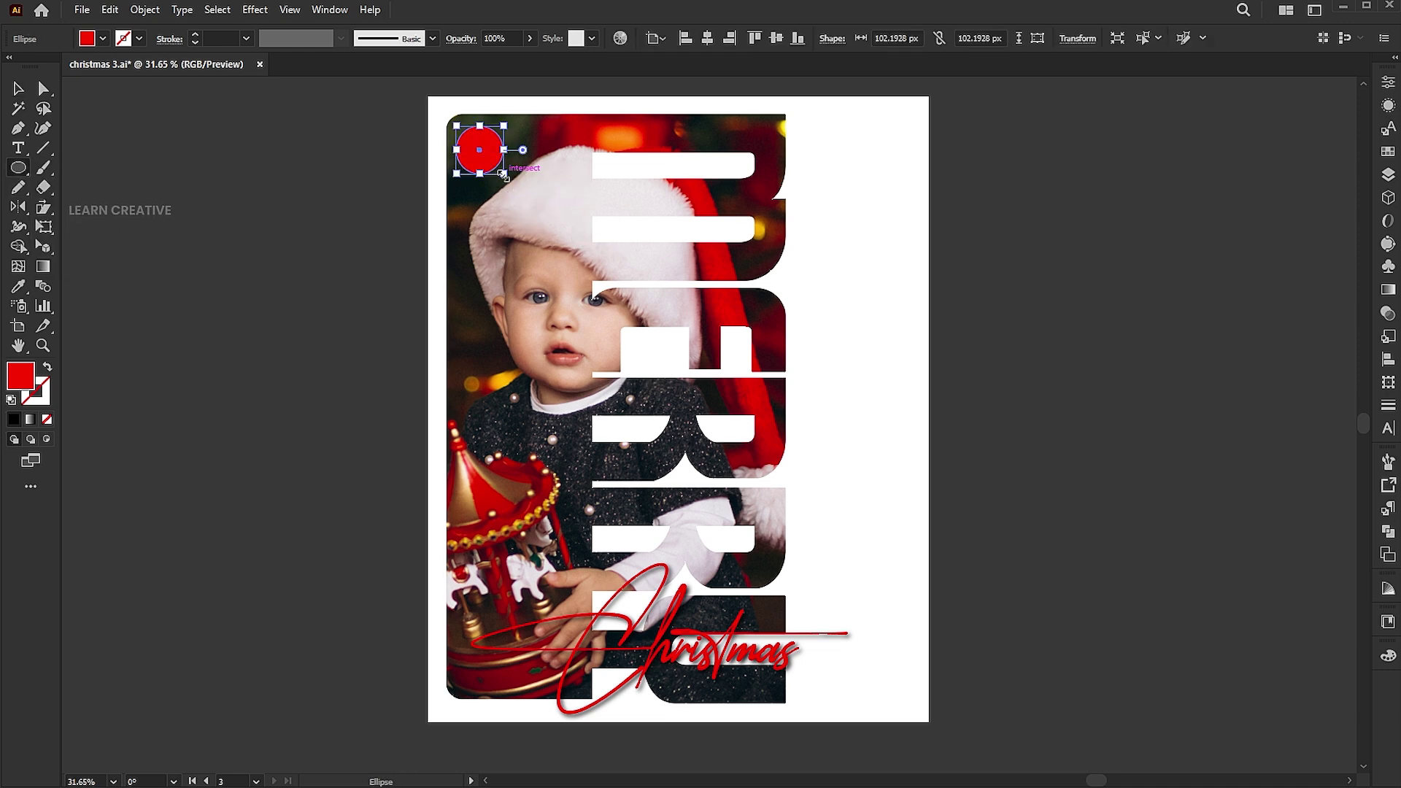
pyautogui.press('v')
pyautogui.doubleClick(21, 375)
pyautogui.write('FFFFFF')
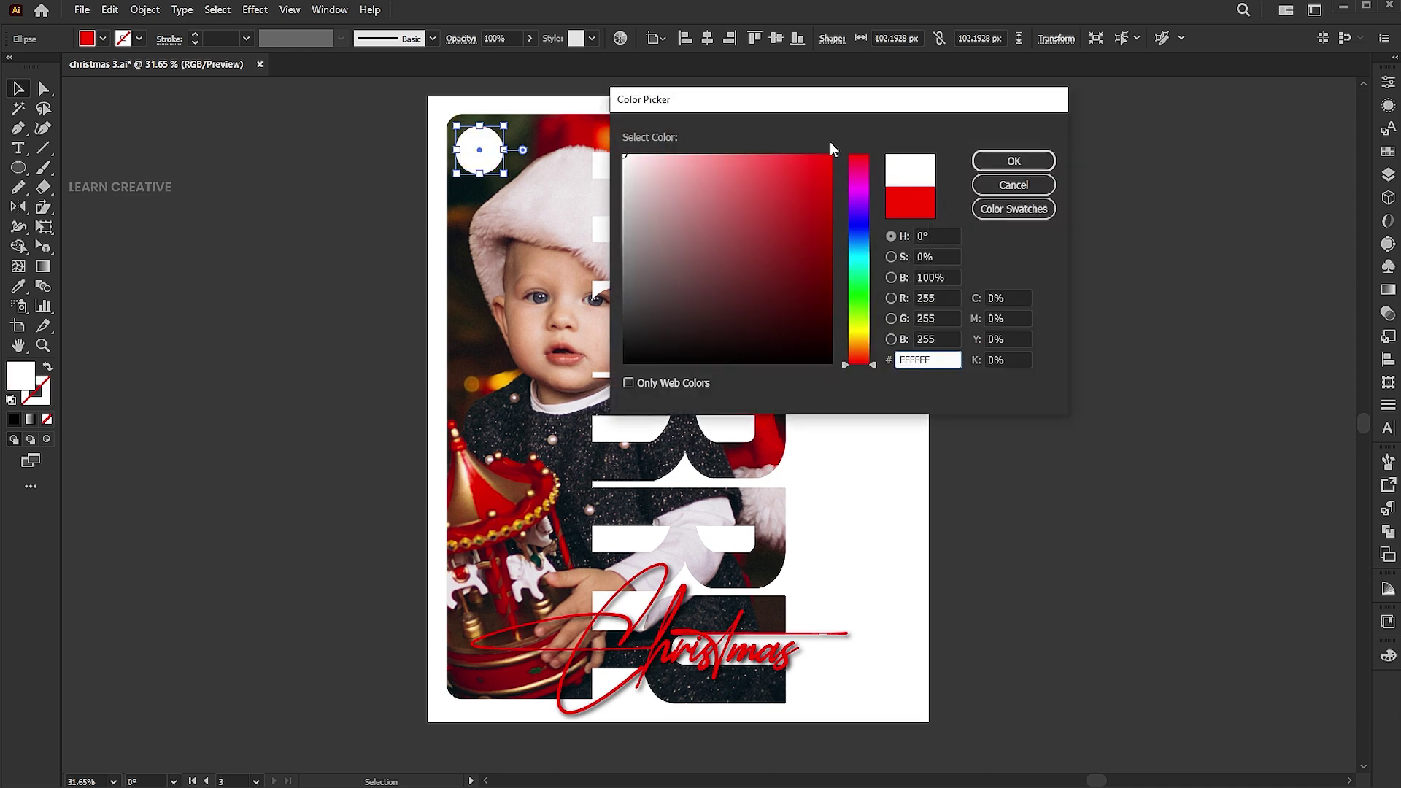
pyautogui.click(1013, 161)
pyautogui.click(1113, 342)
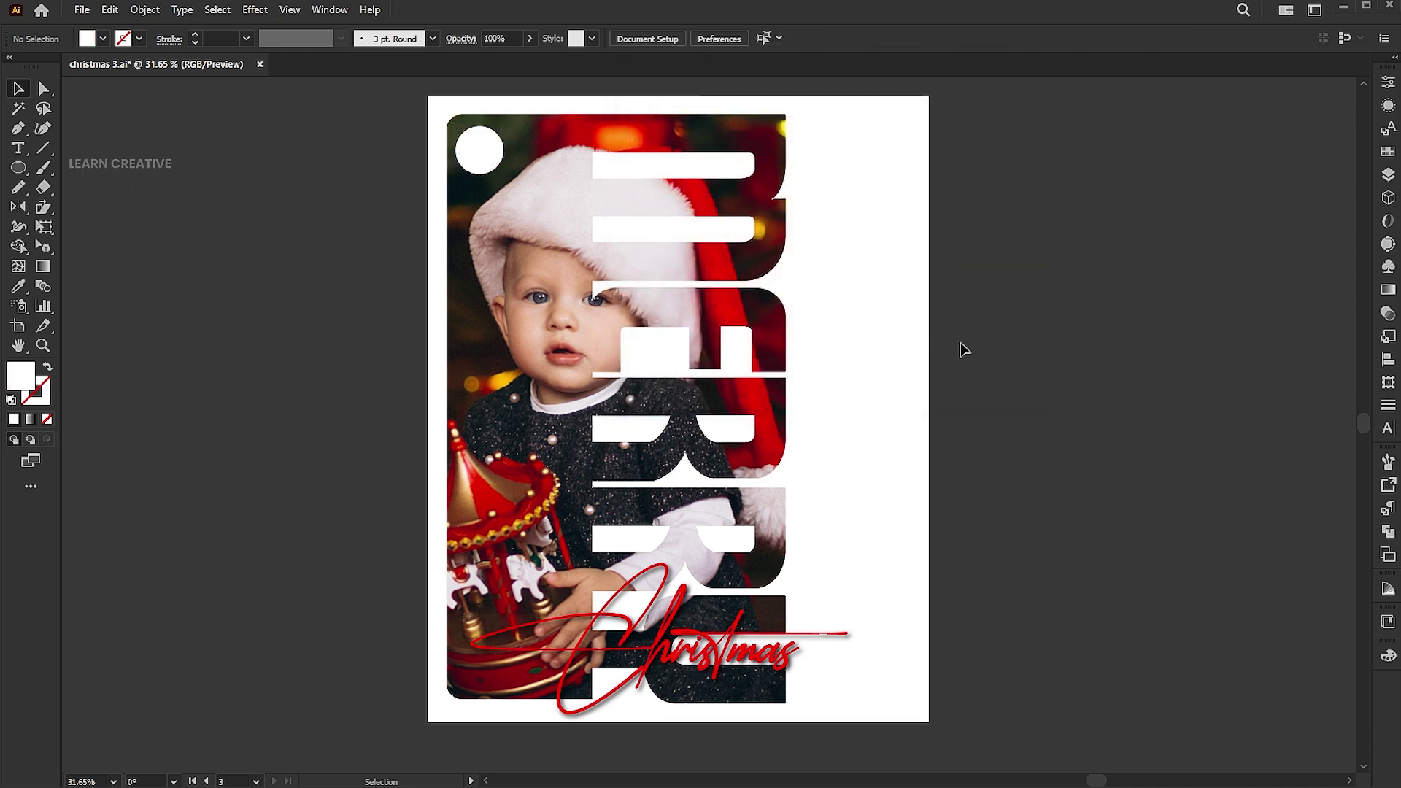
pyautogui.press('t')
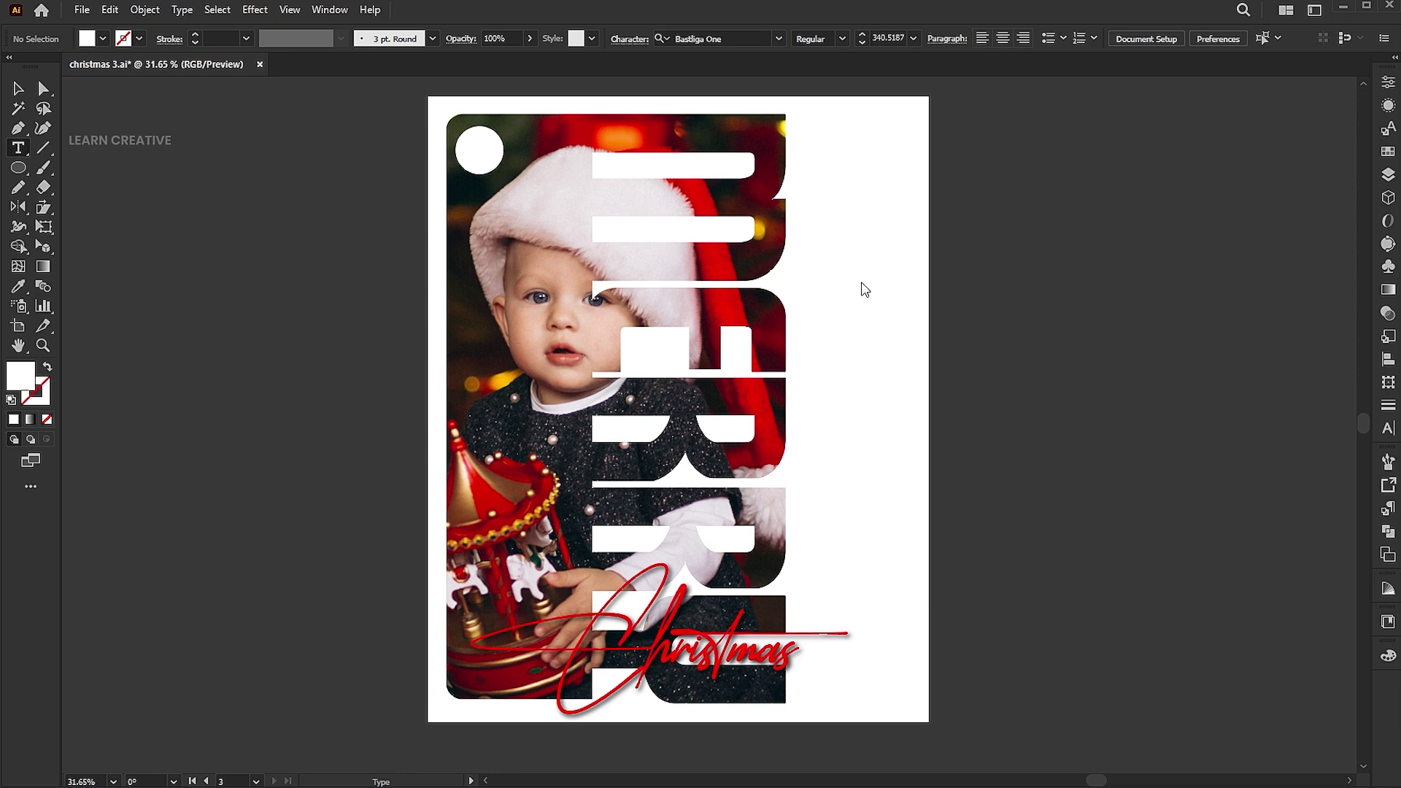
# Type a 'BY:' label in Bebas Regular, rotate it 90° to run vertically, and shrink it.
pyautogui.click(871, 291)
pyautogui.write('by')
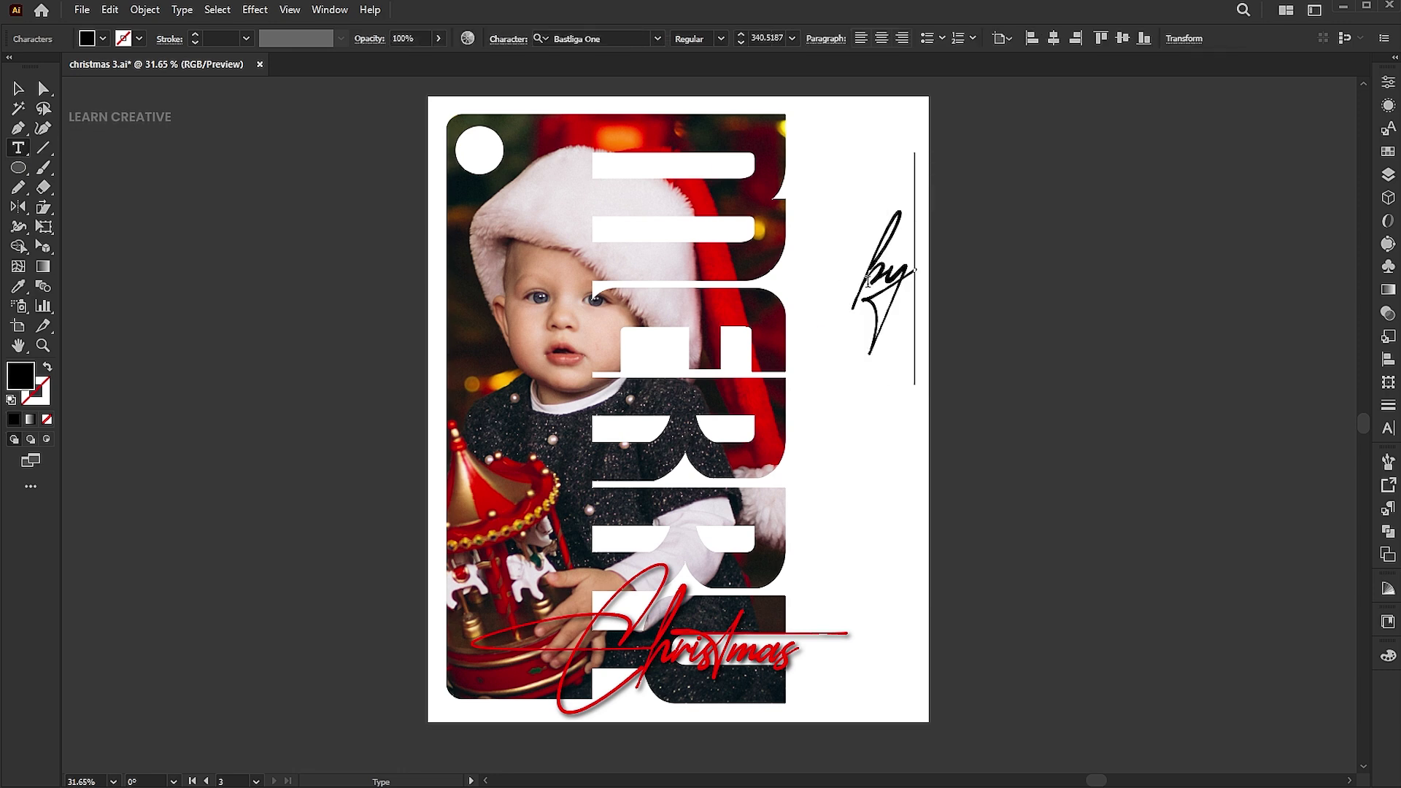
pyautogui.press('BackSpace')
pyautogui.press('BackSpace')
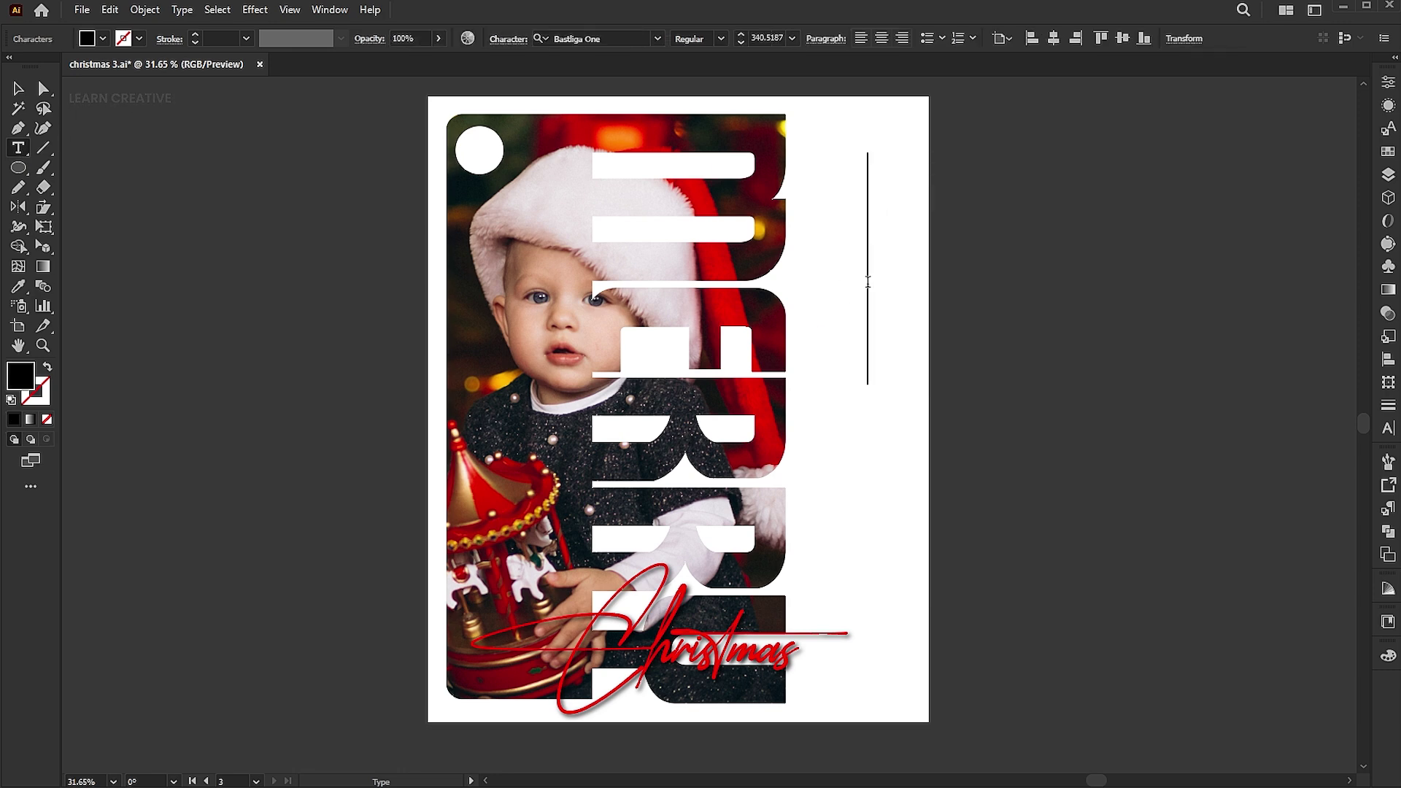
pyautogui.write('By')
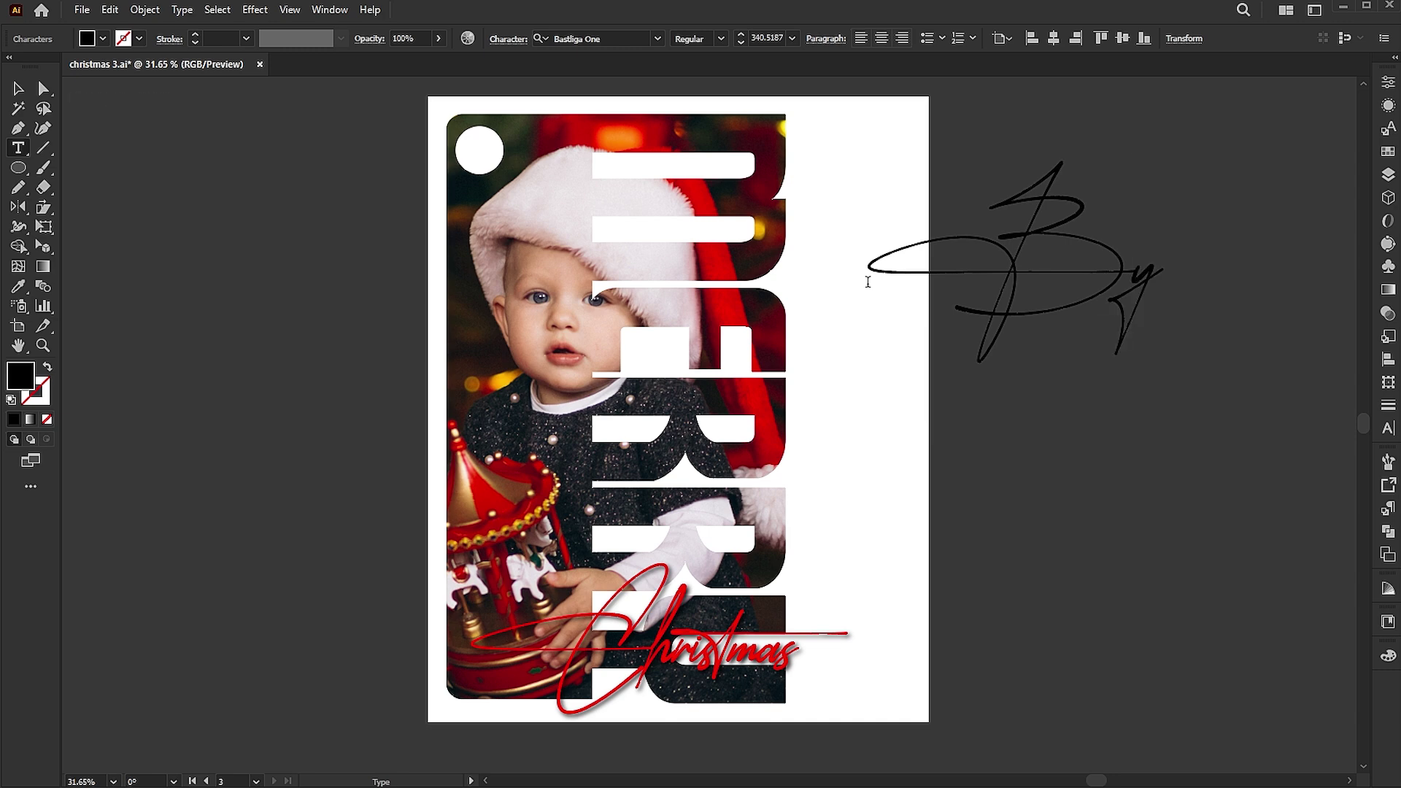
pyautogui.write(':')
pyautogui.click(16, 89)
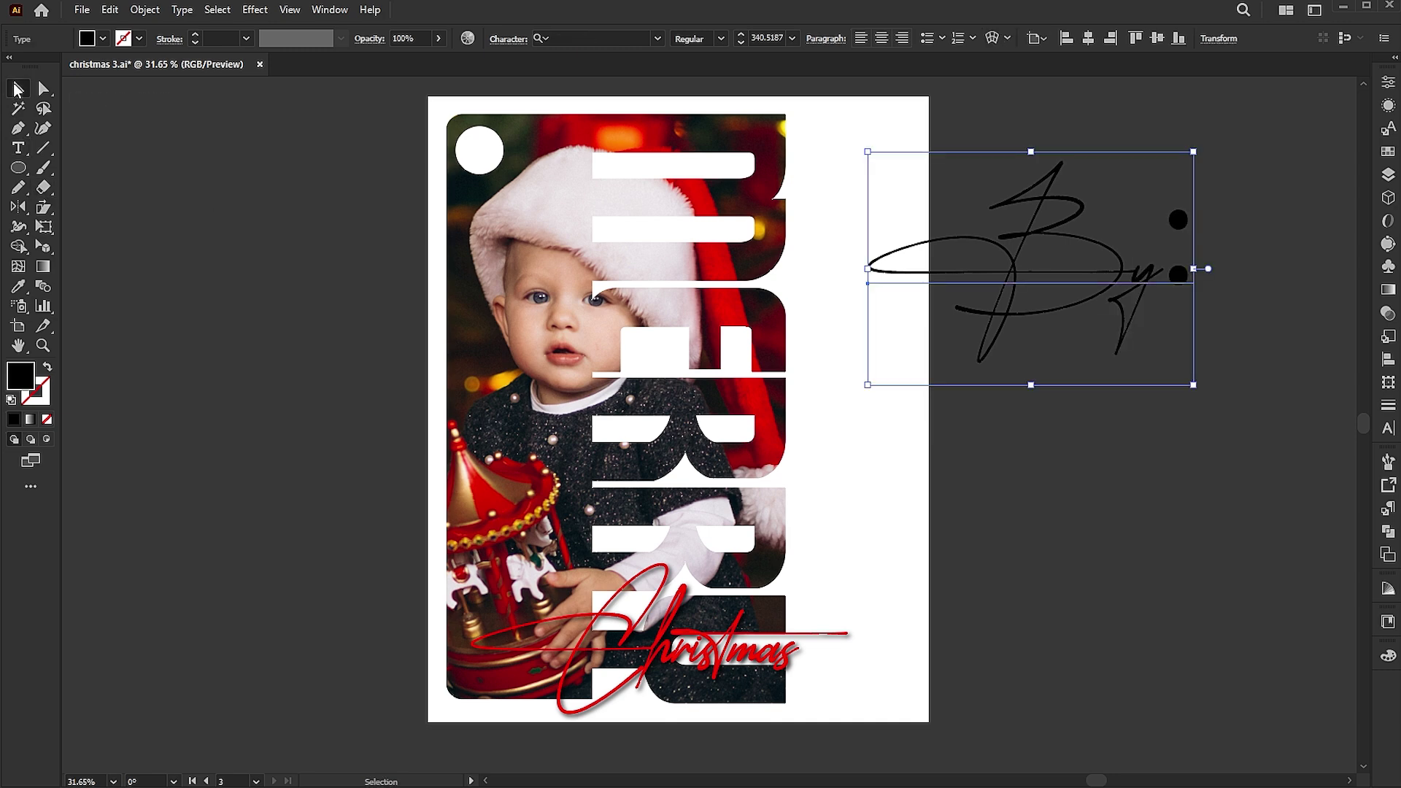
pyautogui.click(597, 38)
pyautogui.write('beb')
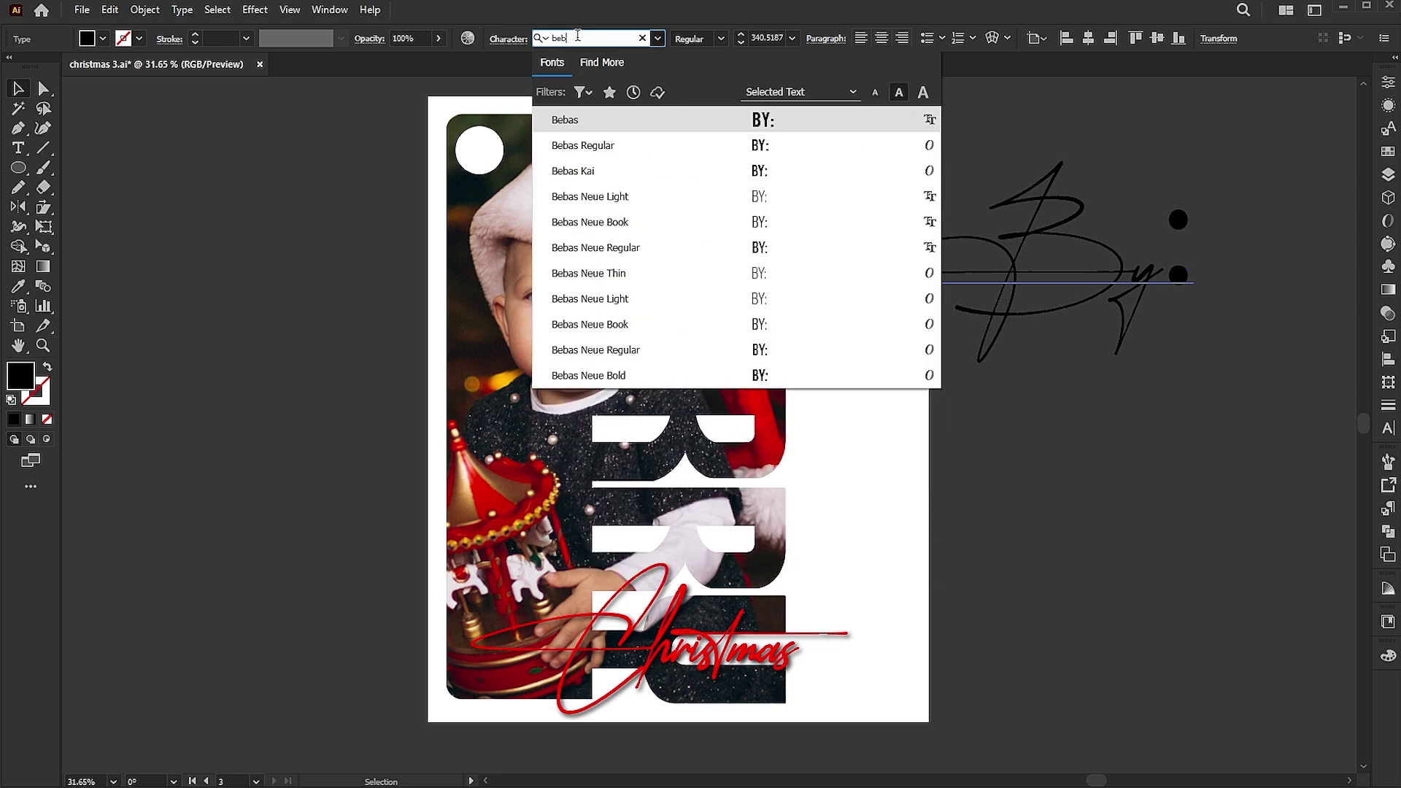
pyautogui.click(634, 132)
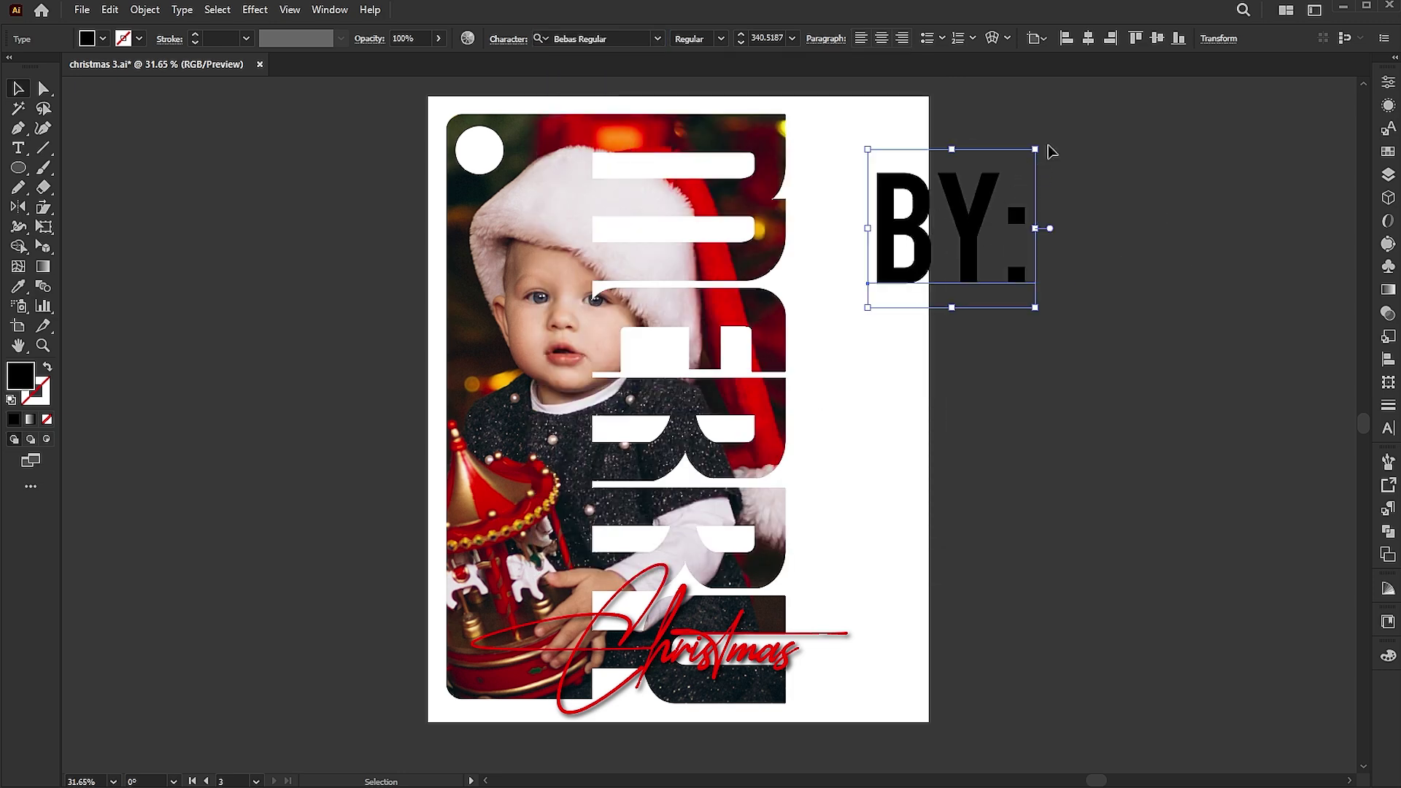
pyautogui.moveTo(1044, 146); pyautogui.dragTo(958, 298)
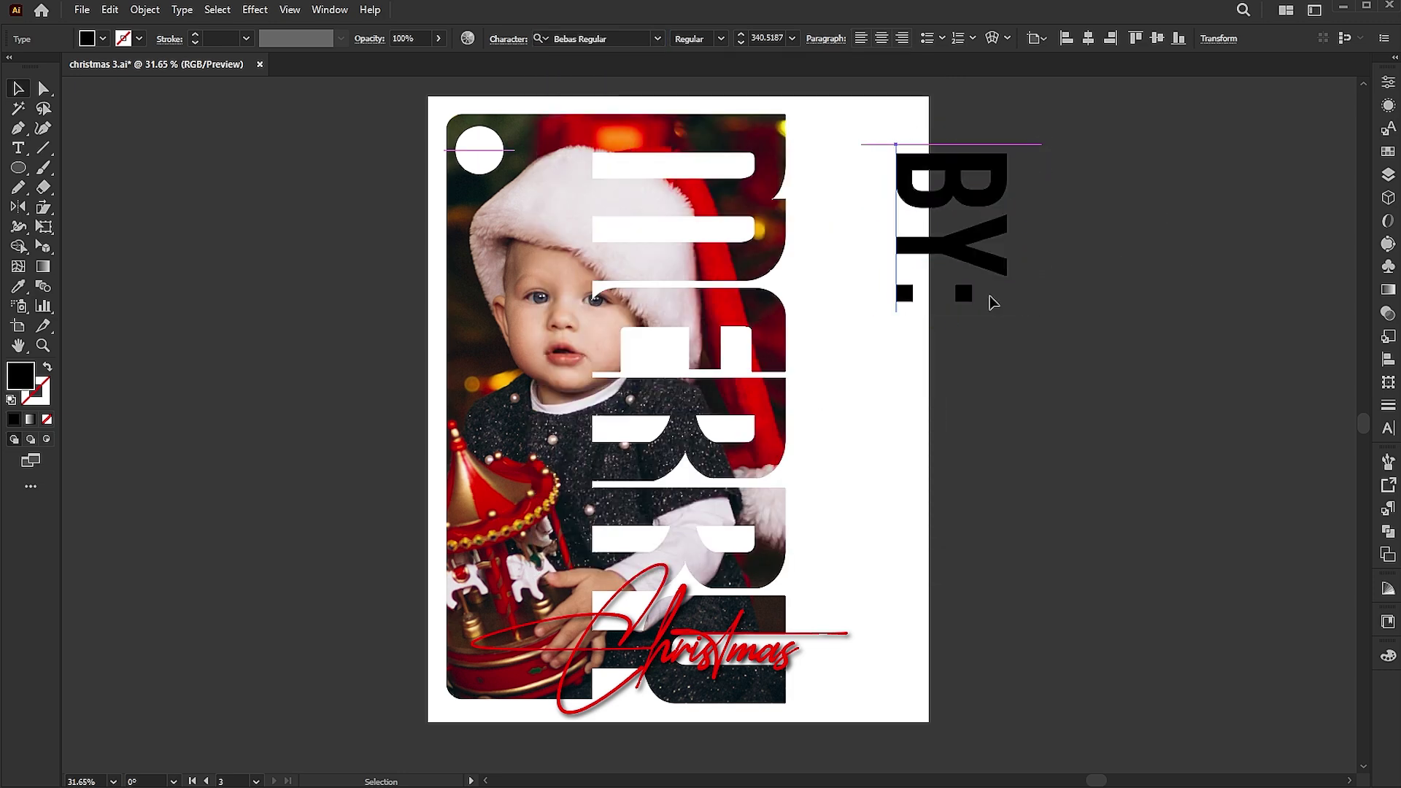
pyautogui.click(991, 301)
pyautogui.moveTo(1030, 311); pyautogui.dragTo(914, 191)
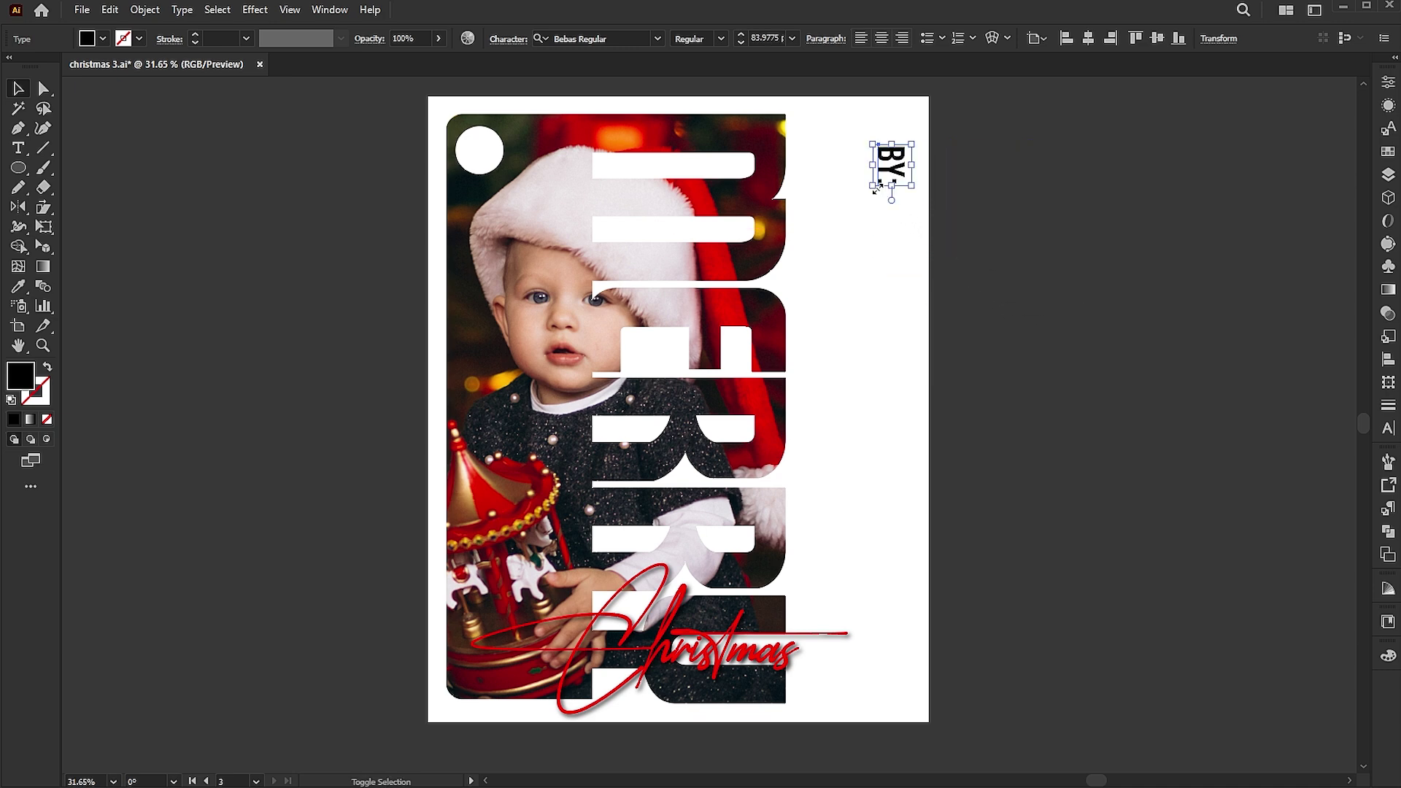
pyautogui.scroll(2, 897, 316)
# Colour the BY: label grey and Alt-drag a copy of it to the left.
pyautogui.press('i')
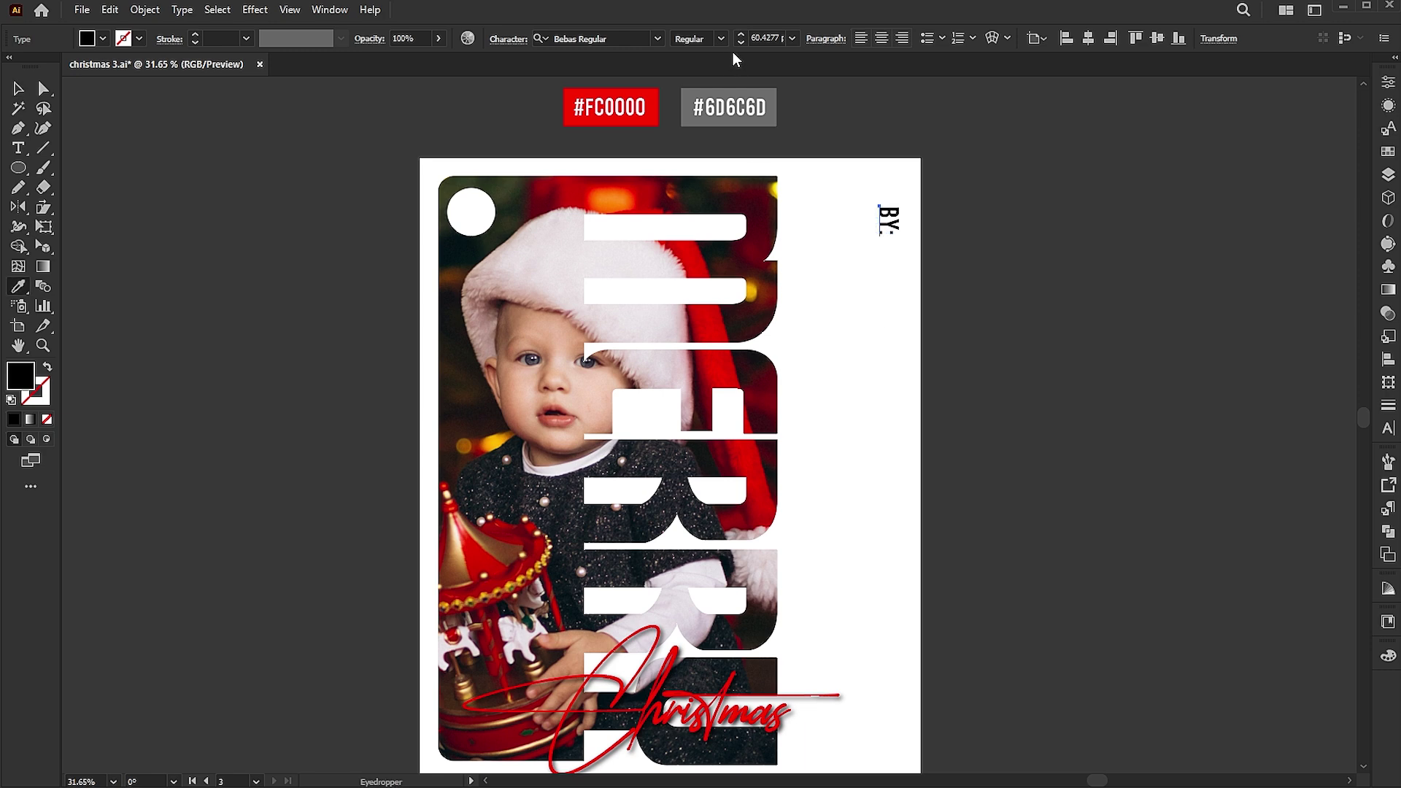
pyautogui.click(728, 107)
pyautogui.press('v')
pyautogui.moveTo(881, 233)
pyautogui.mouseDown()
pyautogui.moveTo(900, 238)
pyautogui.moveTo(897, 199)
pyautogui.mouseUp()
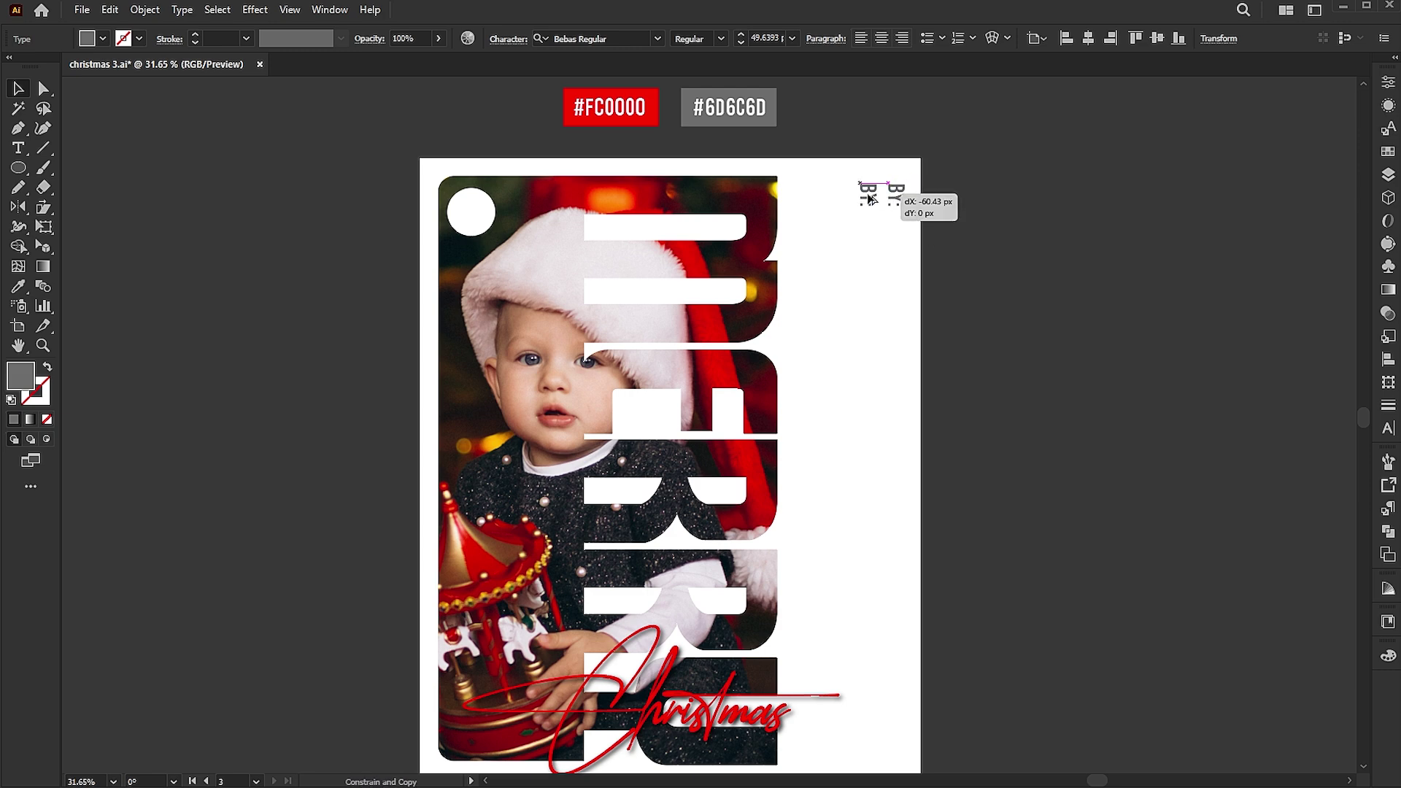
pyautogui.moveTo(897, 199); pyautogui.dragTo(868, 200)
# Retype the copy as LEARN CREATIVE DESIGN and colour it red.
pyautogui.press('t')
pyautogui.write('LEARN CREAT')
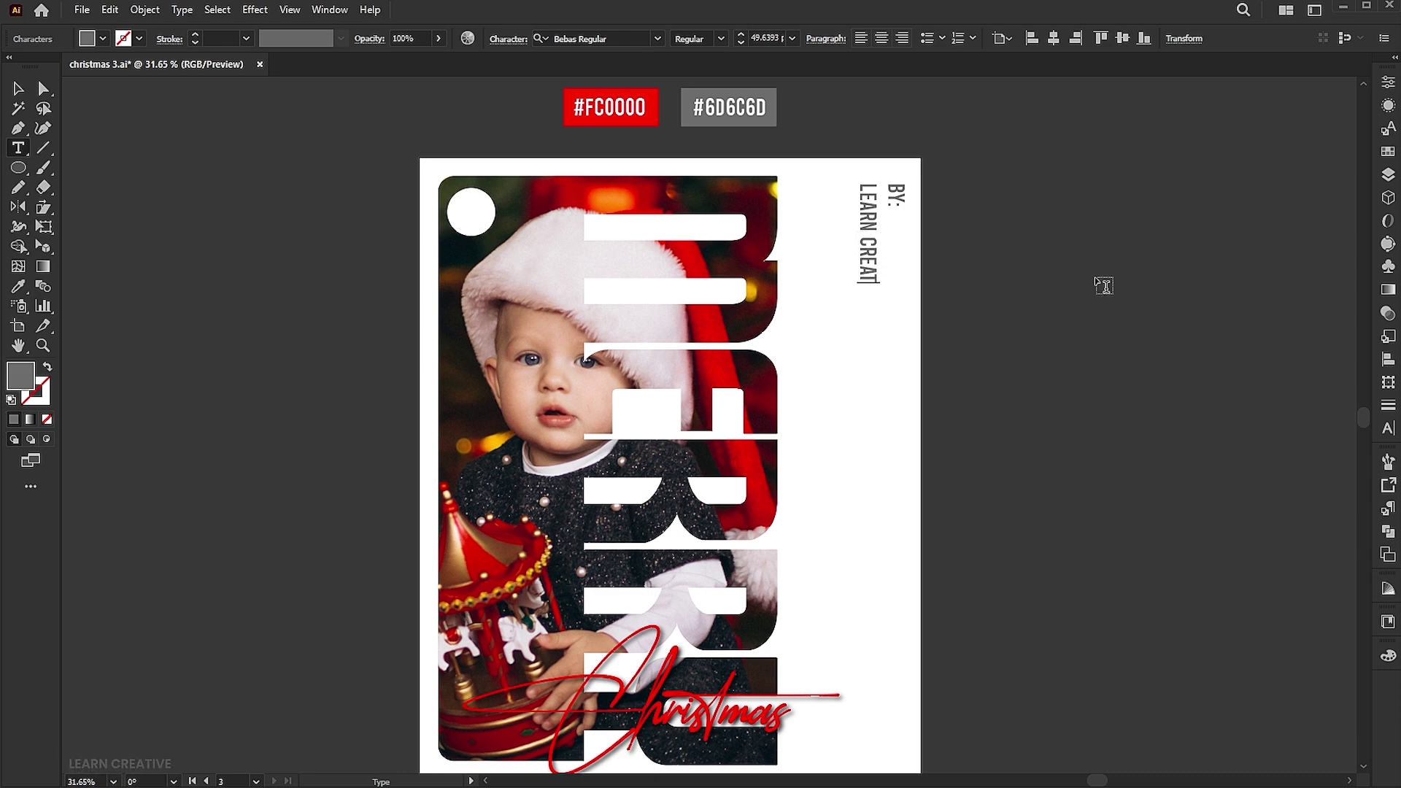
pyautogui.write('IVE')
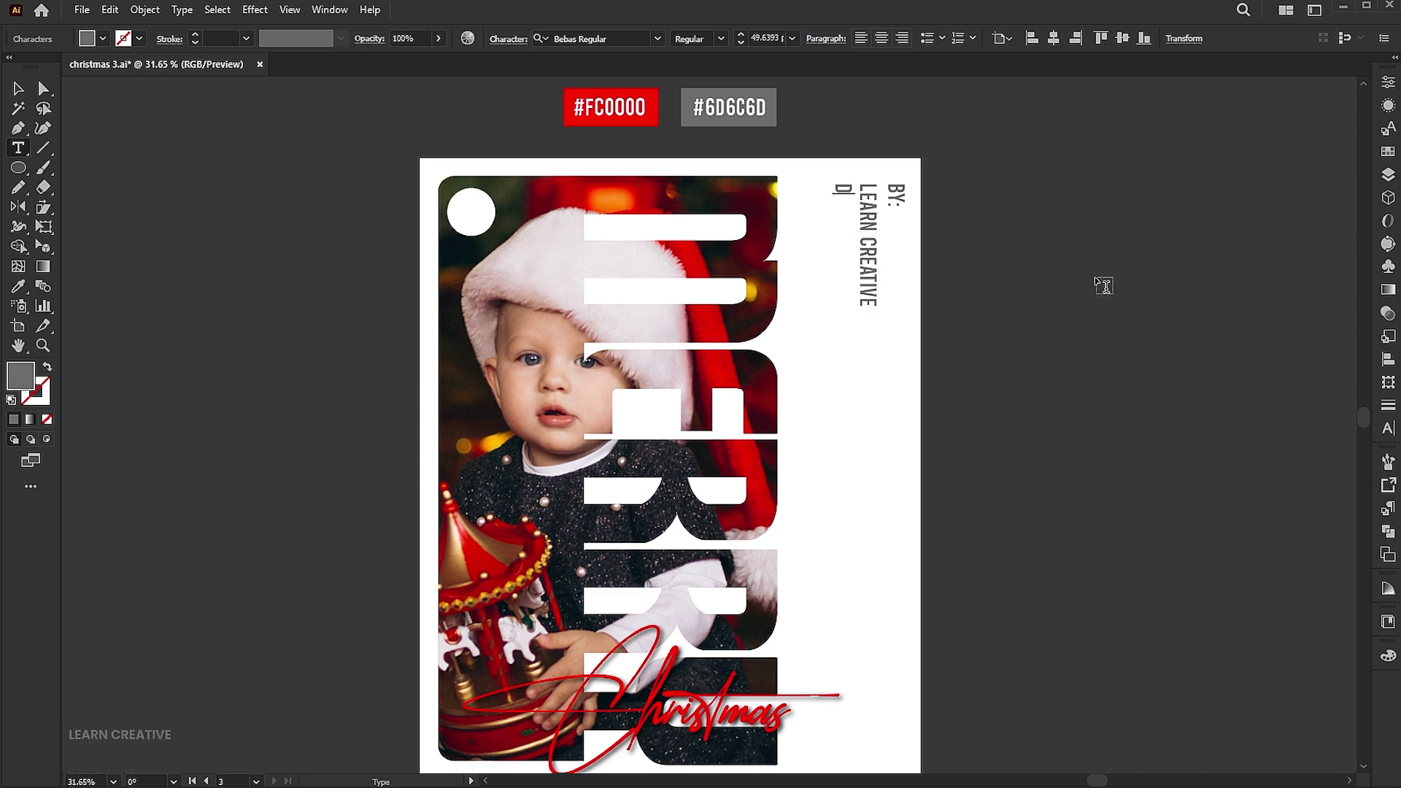
pyautogui.write('ESIGN')
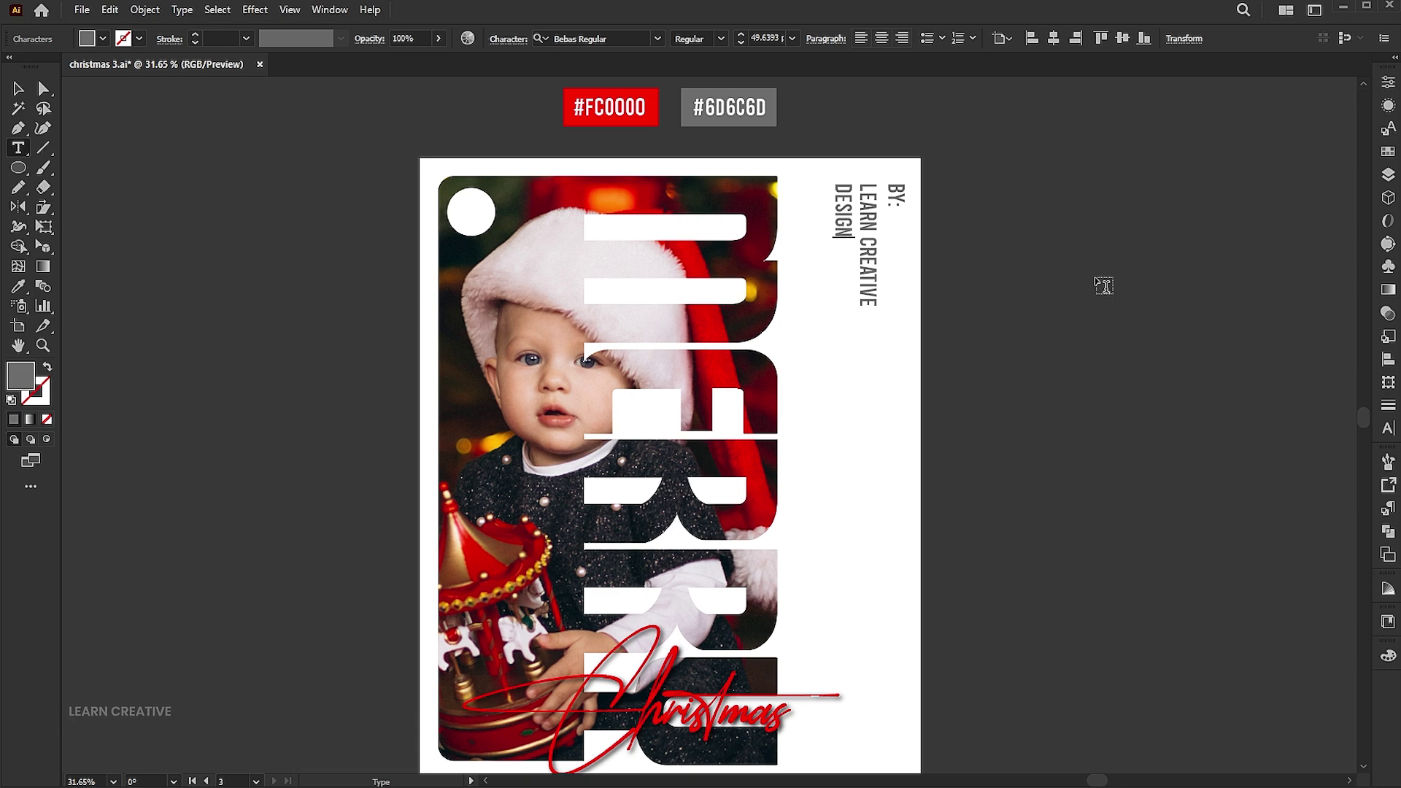
pyautogui.press('Escape')
pyautogui.press('i')
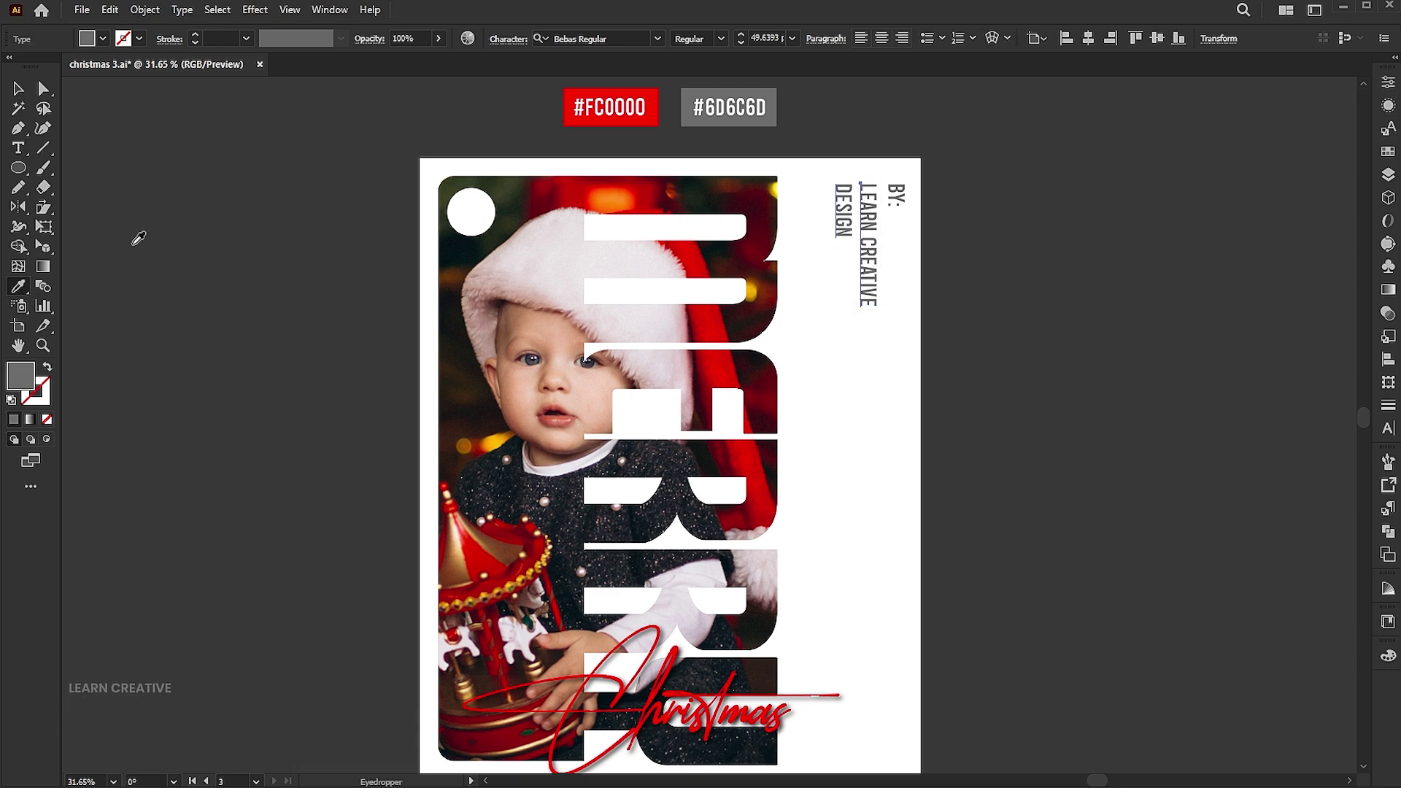
pyautogui.click(613, 99)
# Shrink both credit texts, nudge them left, and draw a horizontal line beneath.
pyautogui.press('v')
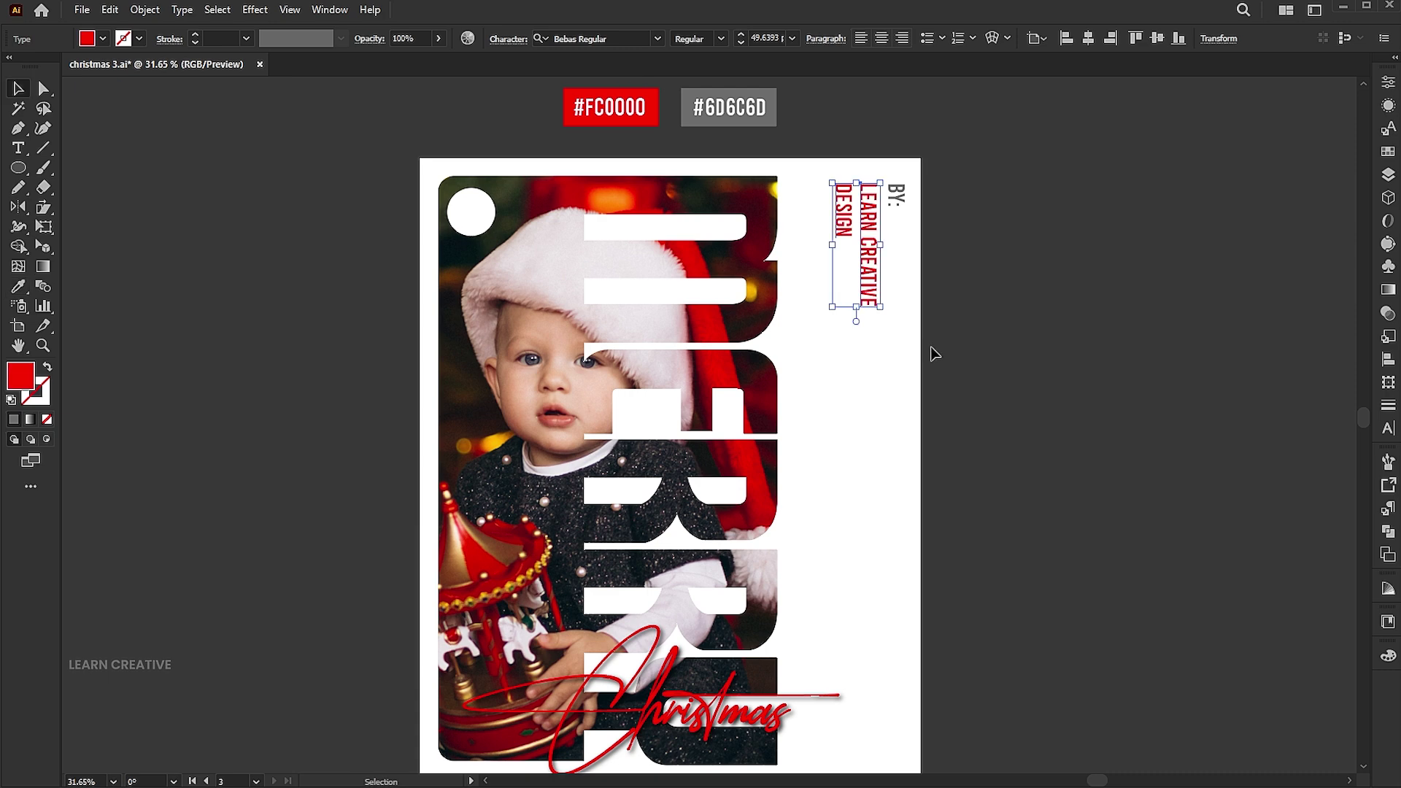
pyautogui.click(958, 241)
pyautogui.moveTo(930, 165); pyautogui.dragTo(826, 370)
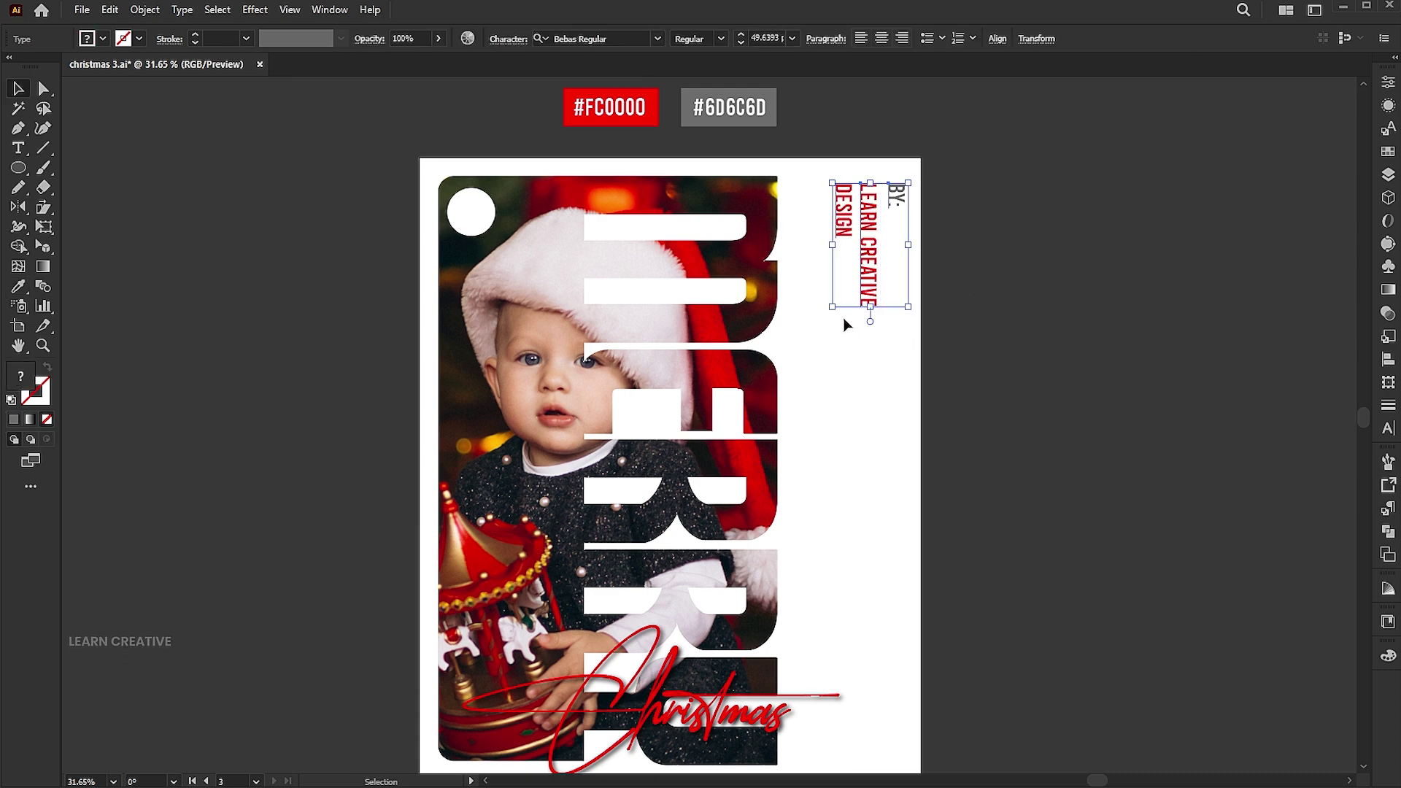
pyautogui.moveTo(829, 310); pyautogui.dragTo(838, 309)
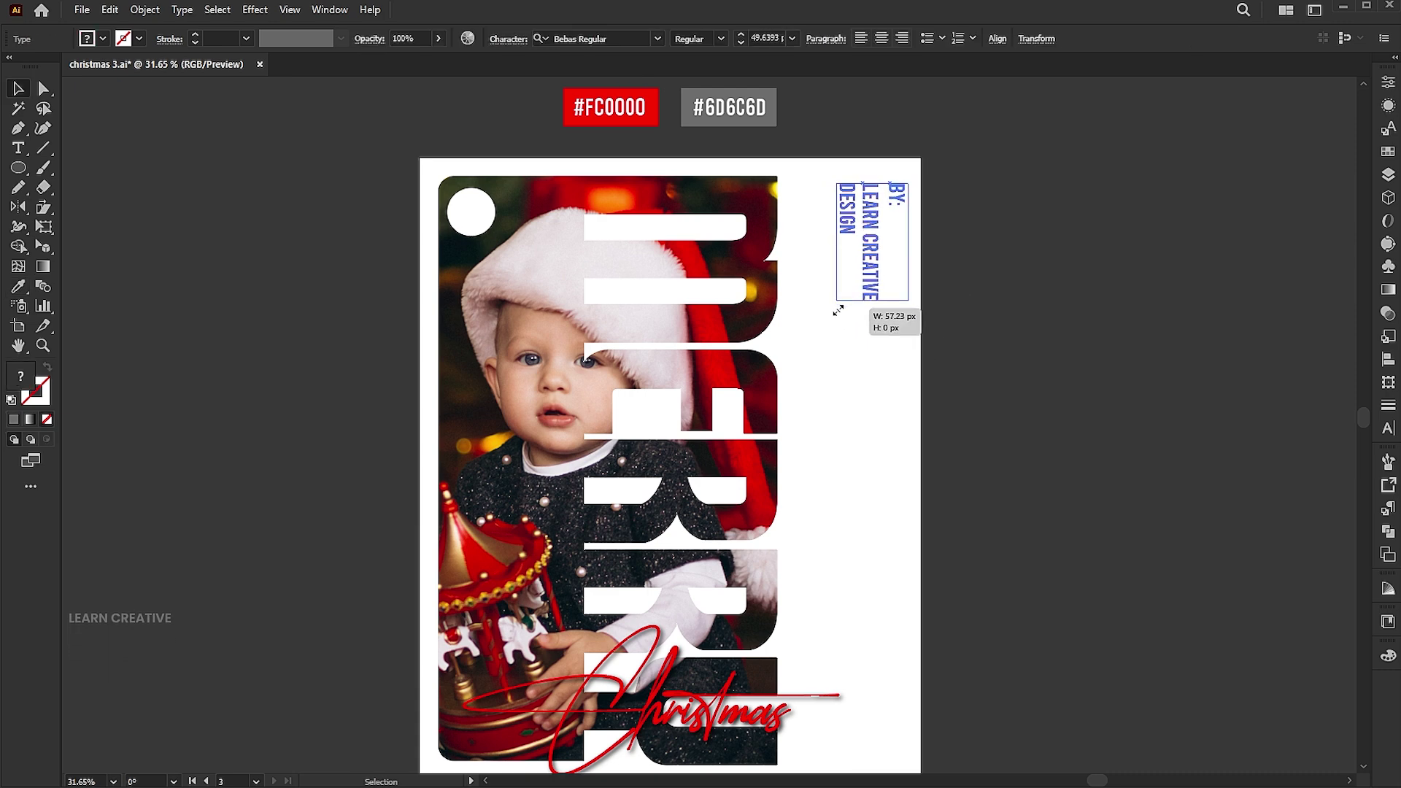
pyautogui.moveTo(887, 264); pyautogui.dragTo(866, 264)
pyautogui.click(874, 385)
pyautogui.press('\\')
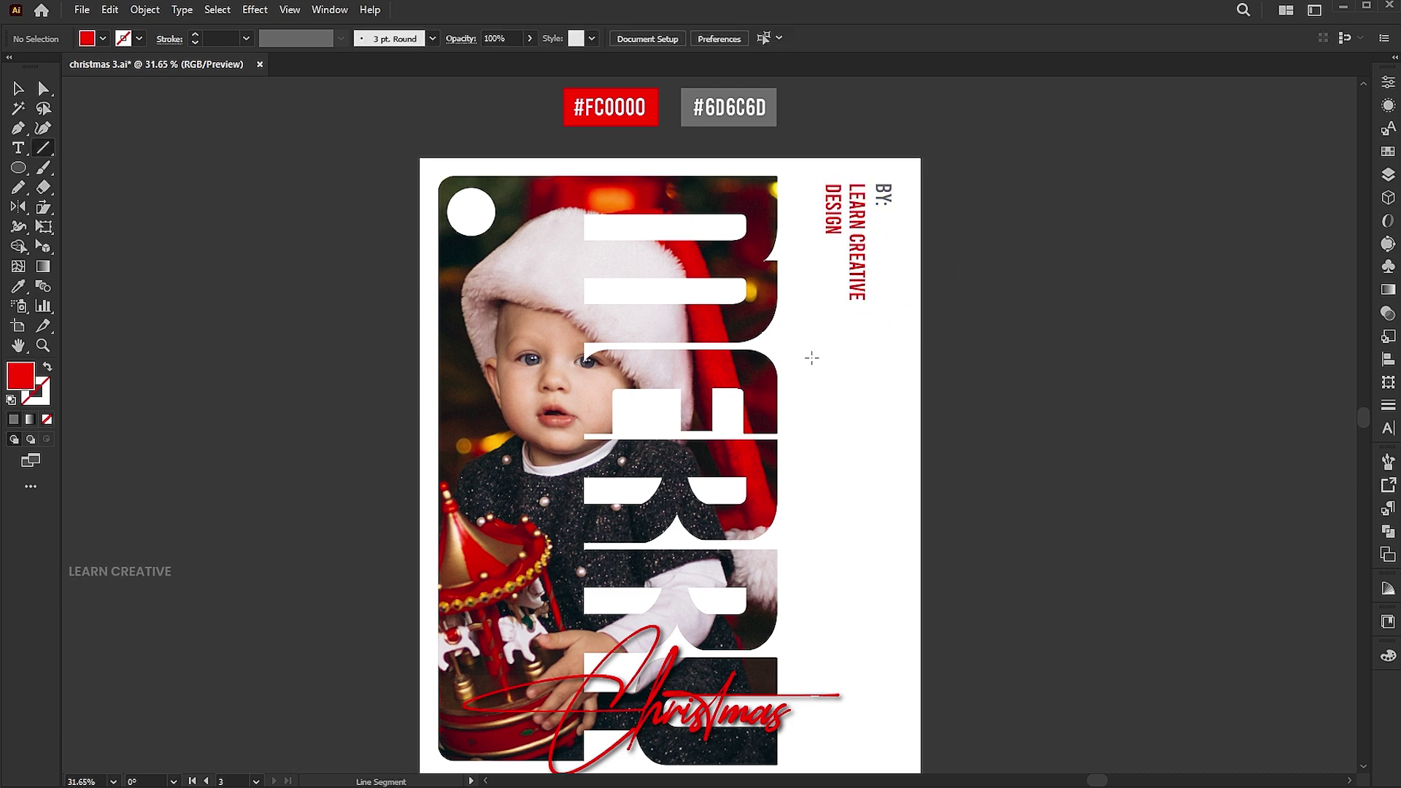
pyautogui.moveTo(811, 332); pyautogui.dragTo(899, 333)
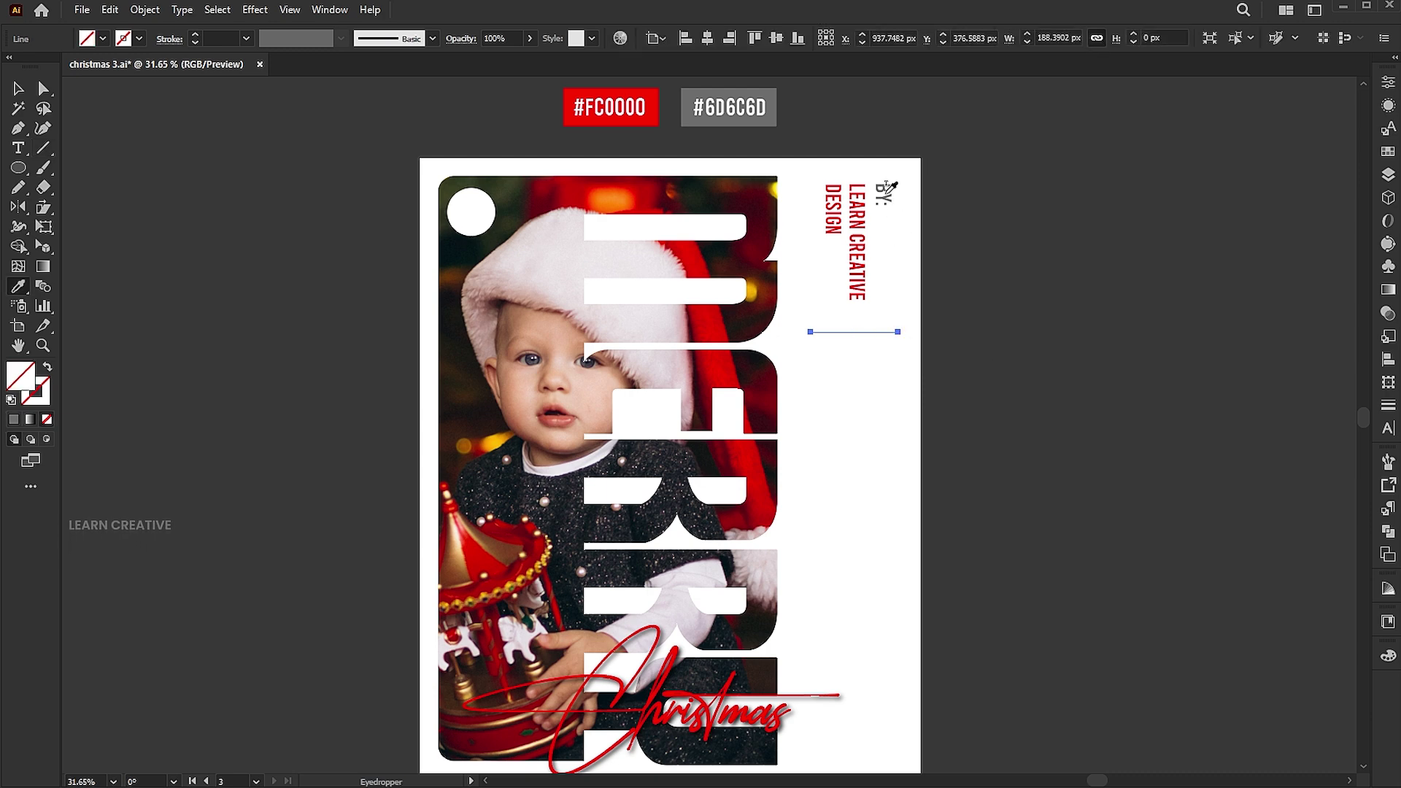
# Give the line under the credits a 3 pt stroke weight.
pyautogui.press('v')
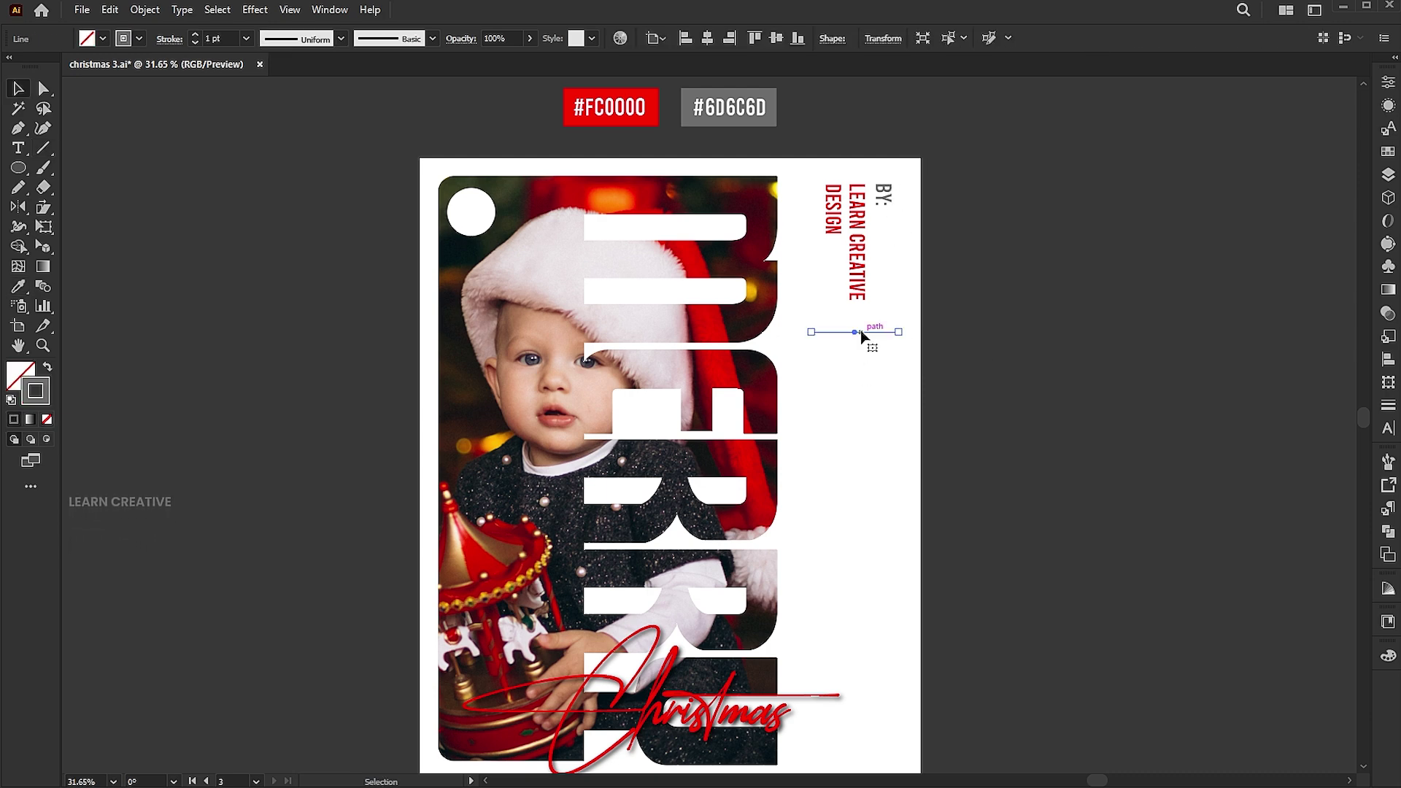
pyautogui.write('3')
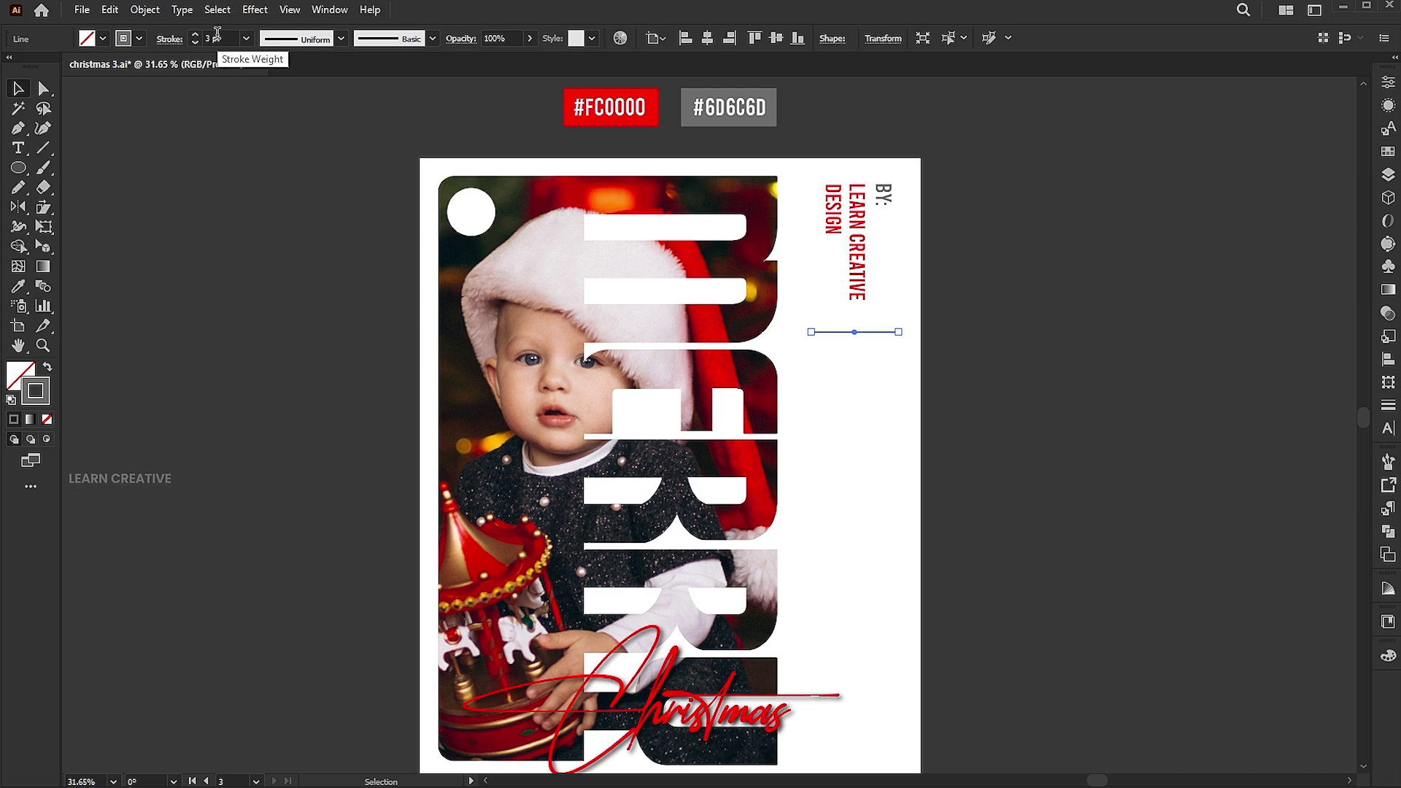
pyautogui.press('Return')
pyautogui.click(1023, 372)
# Copy the credit block below the line and relabel its BY: as TYPE:.
pyautogui.click(846, 195)
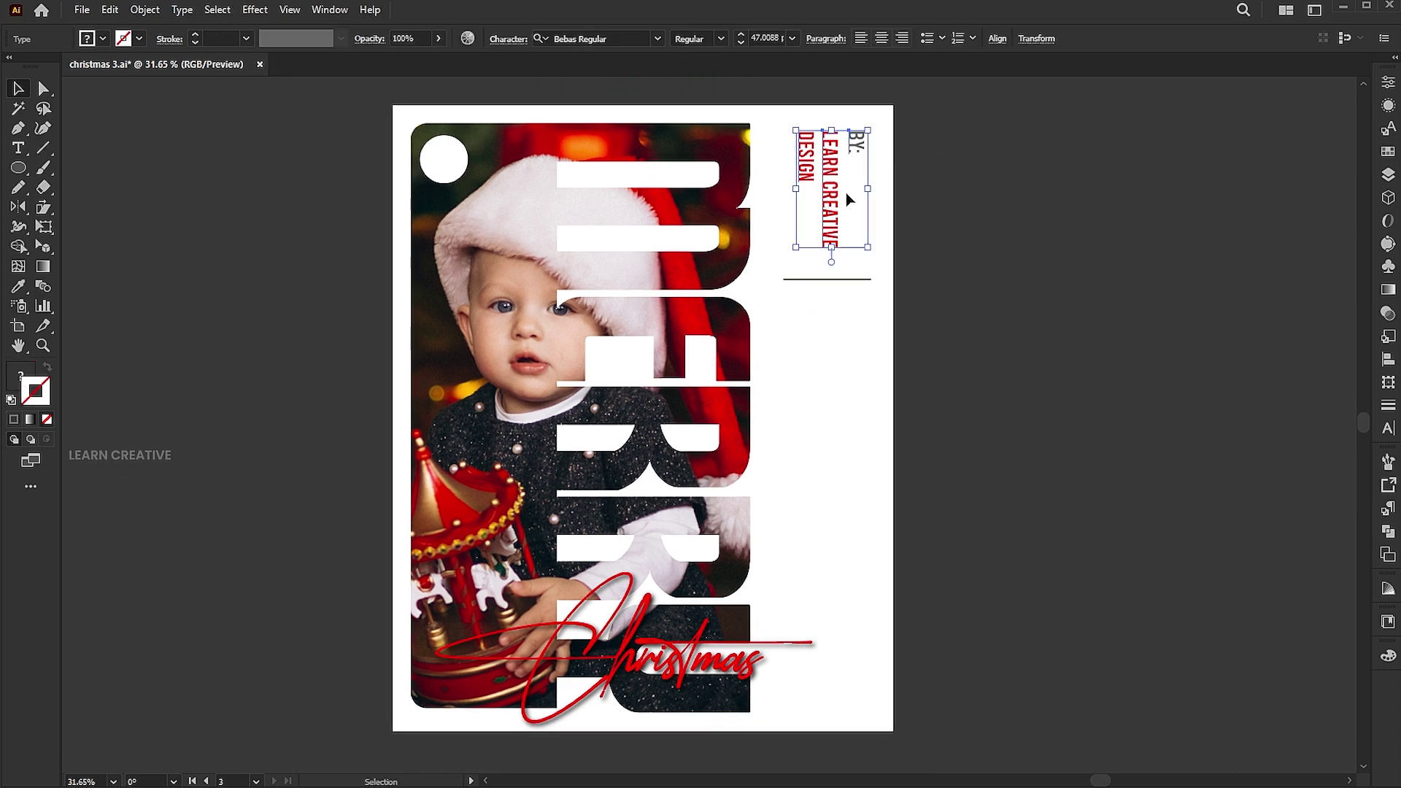
pyautogui.moveTo(829, 177); pyautogui.dragTo(830, 355)
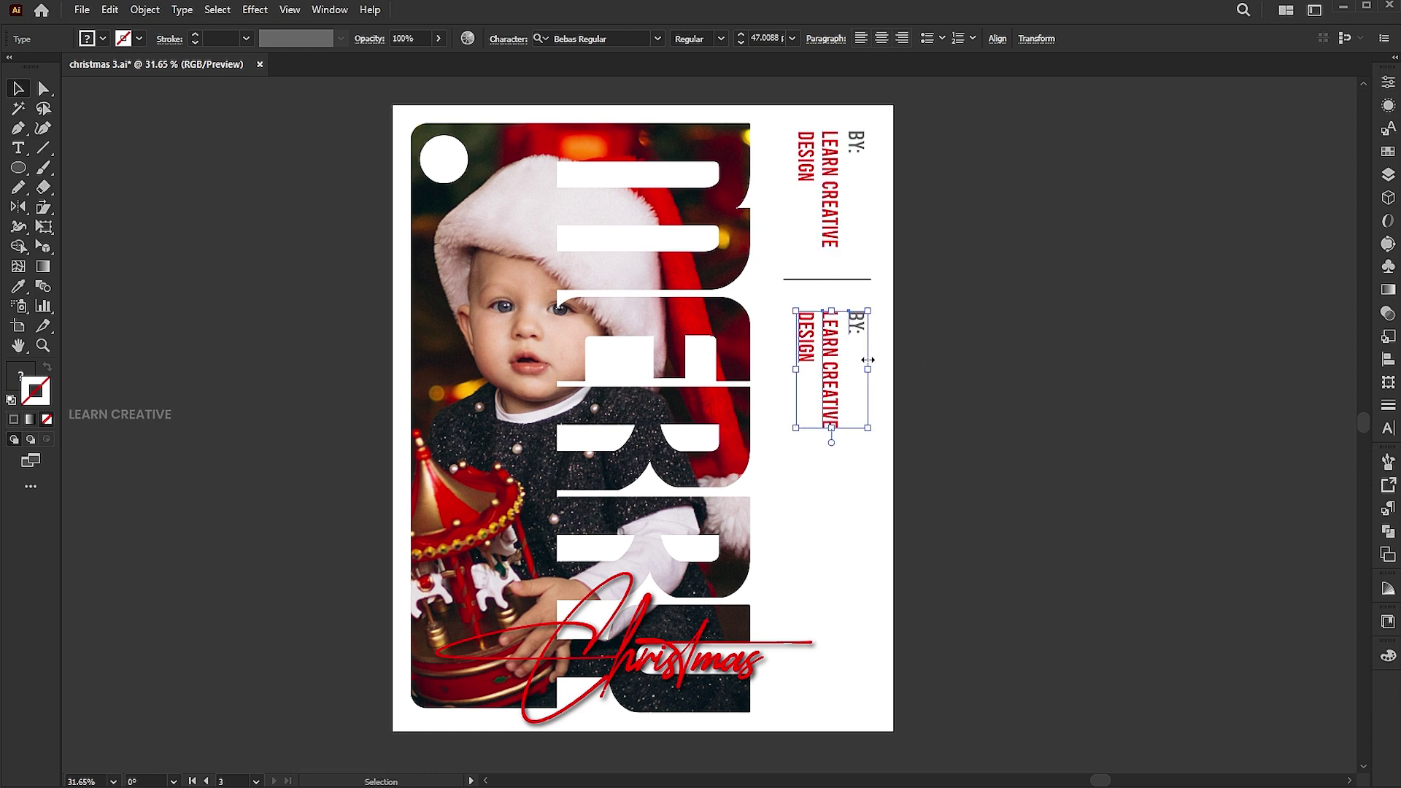
pyautogui.click(924, 353)
pyautogui.click(856, 327)
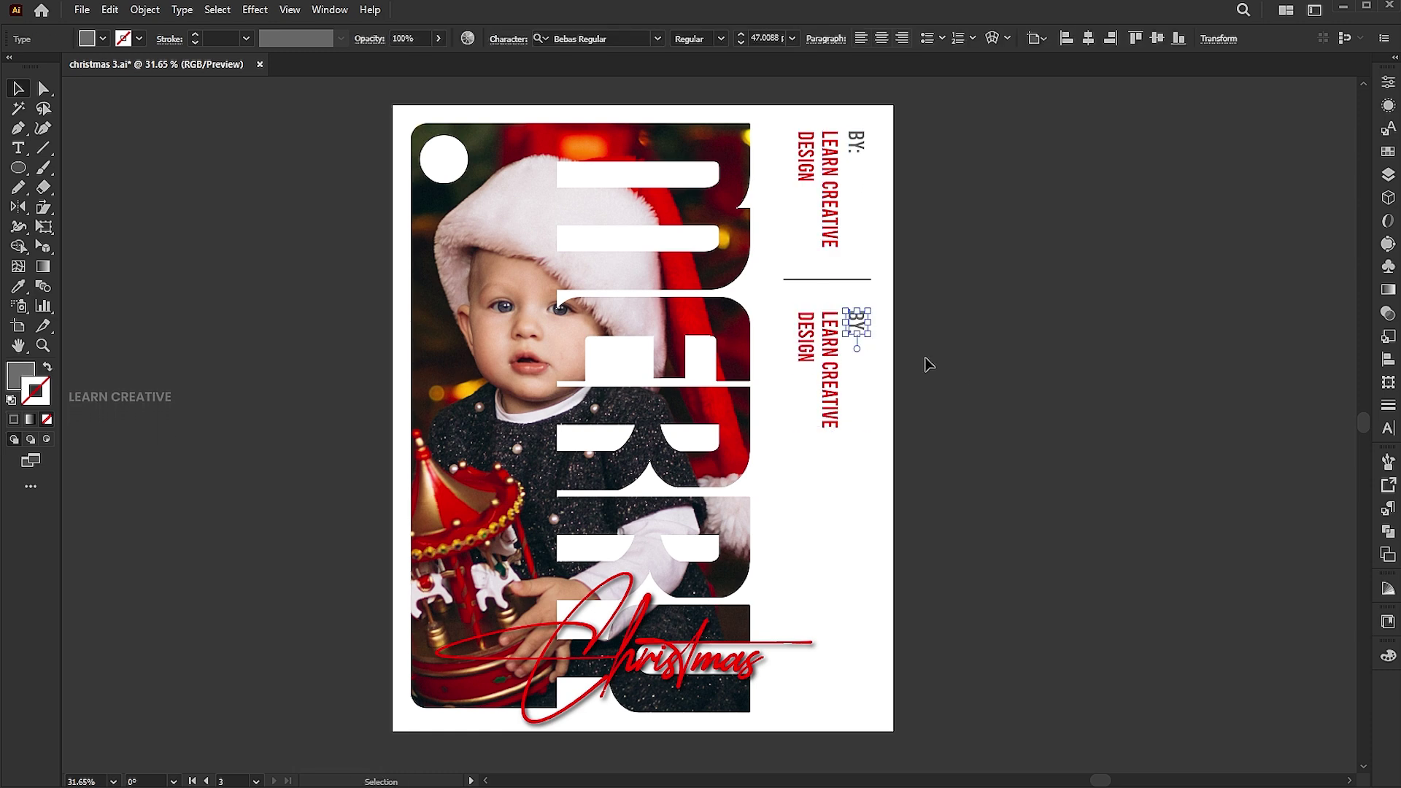
pyautogui.doubleClick(857, 324)
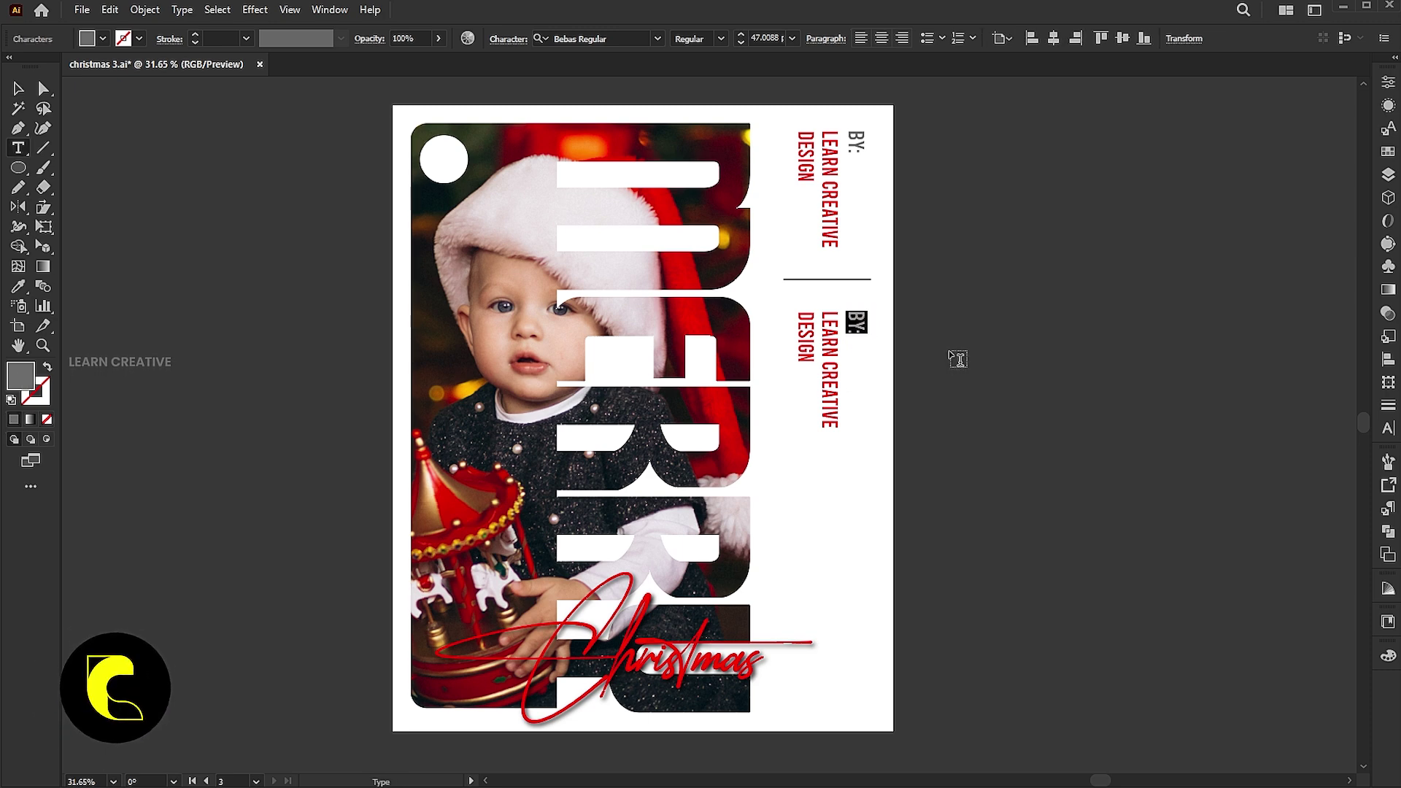
pyautogui.write('TYPE')
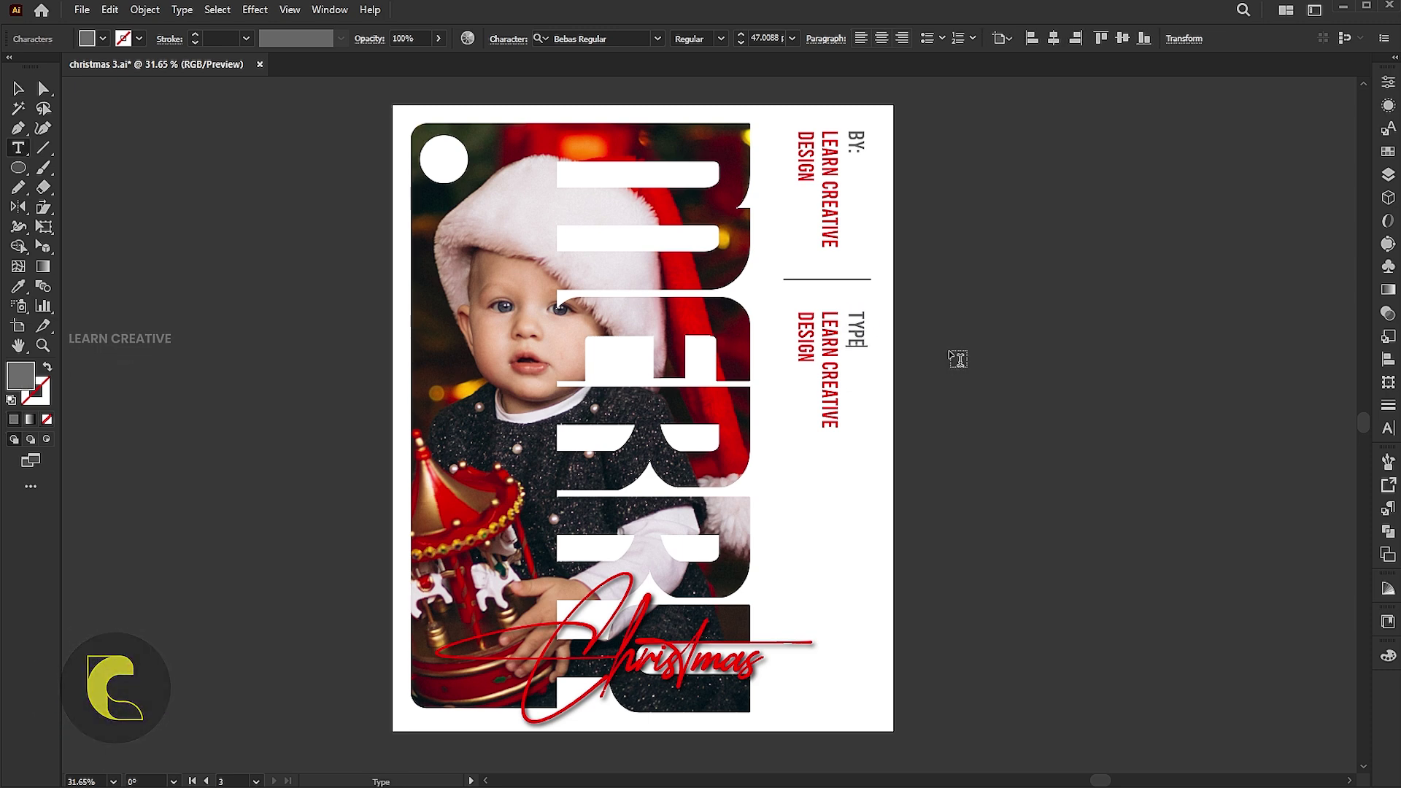
pyautogui.write(':')
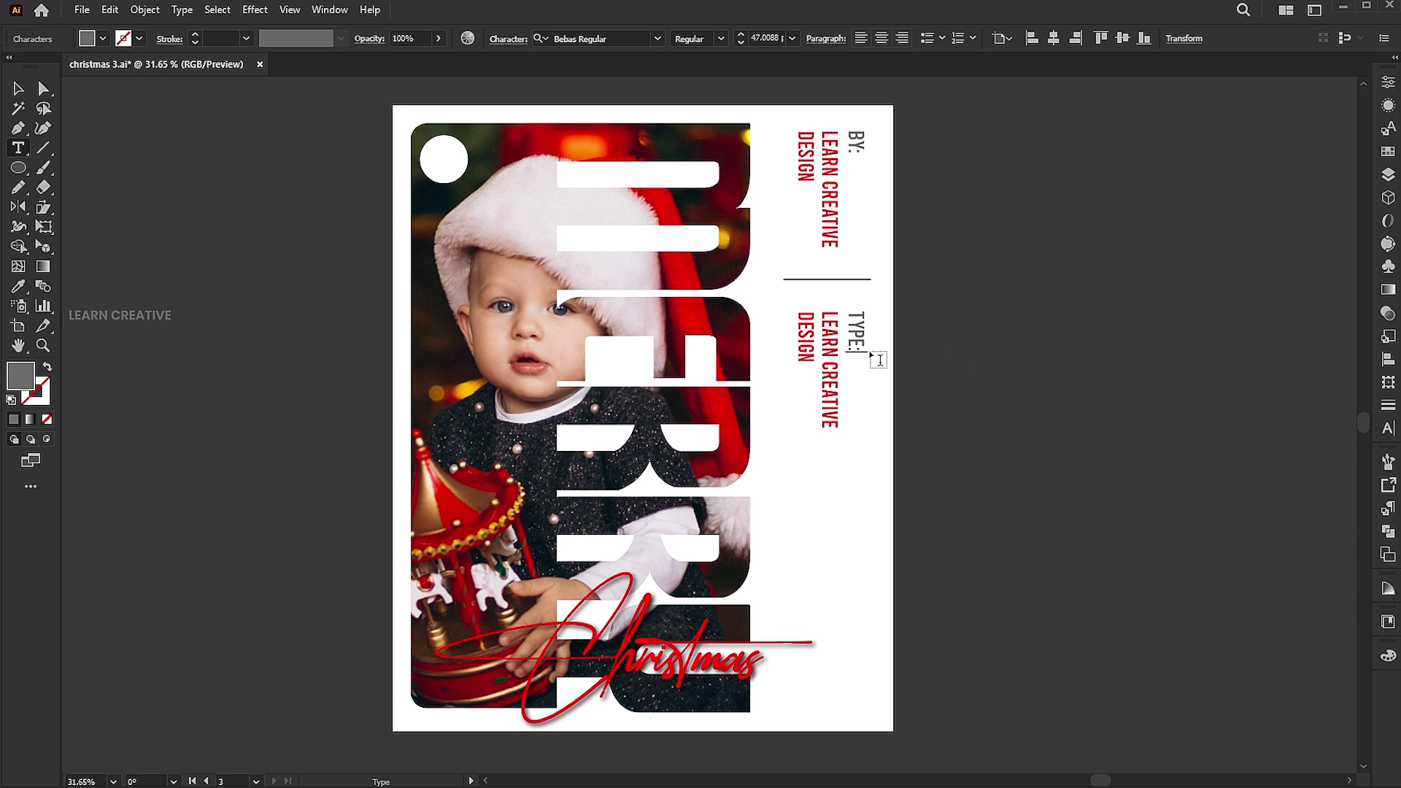
pyautogui.press('Escape')
# Replace the copy's red text with CHRISTMAS DESIGN on two lines.
pyautogui.click(818, 372)
pyautogui.hotkey('ctrl', 'a')
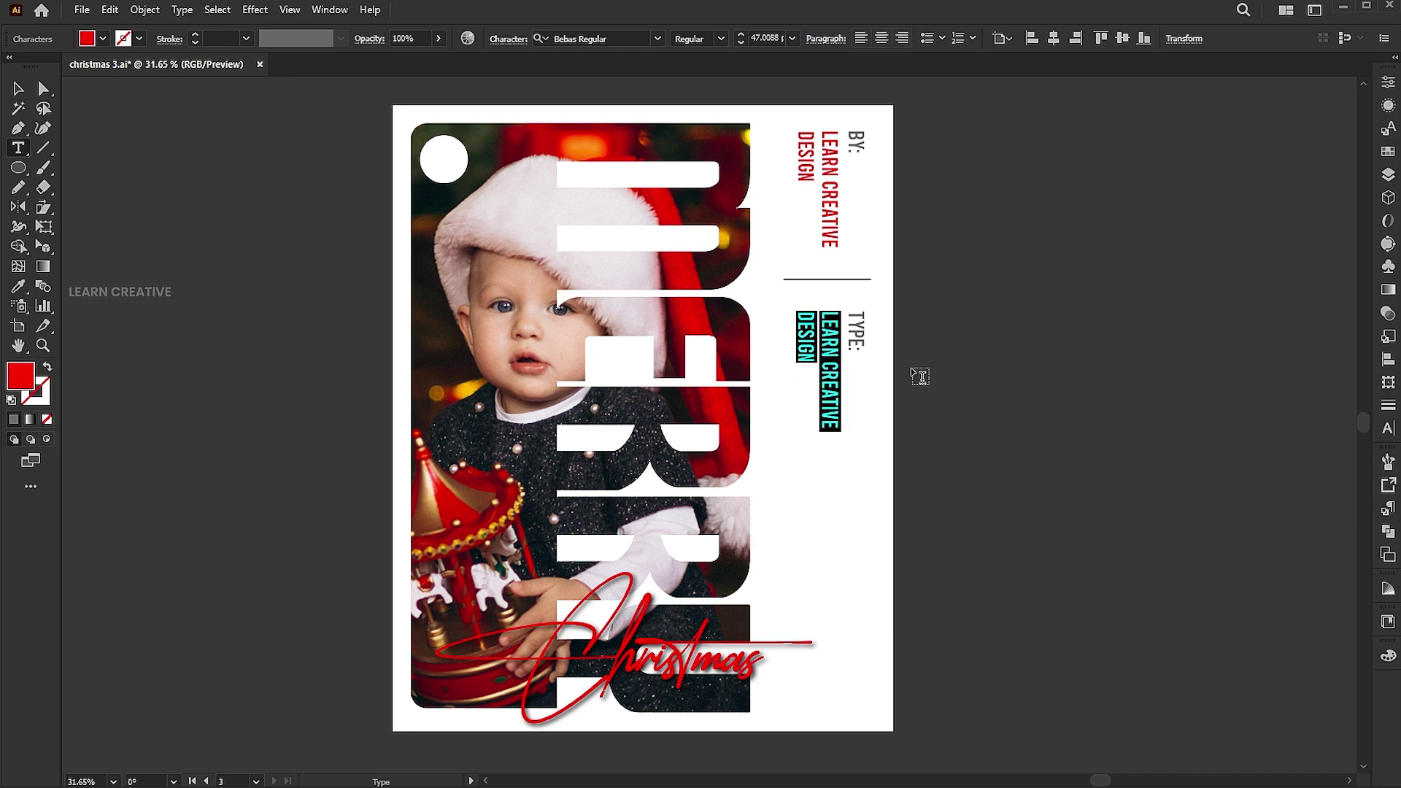
pyautogui.write('CHR')
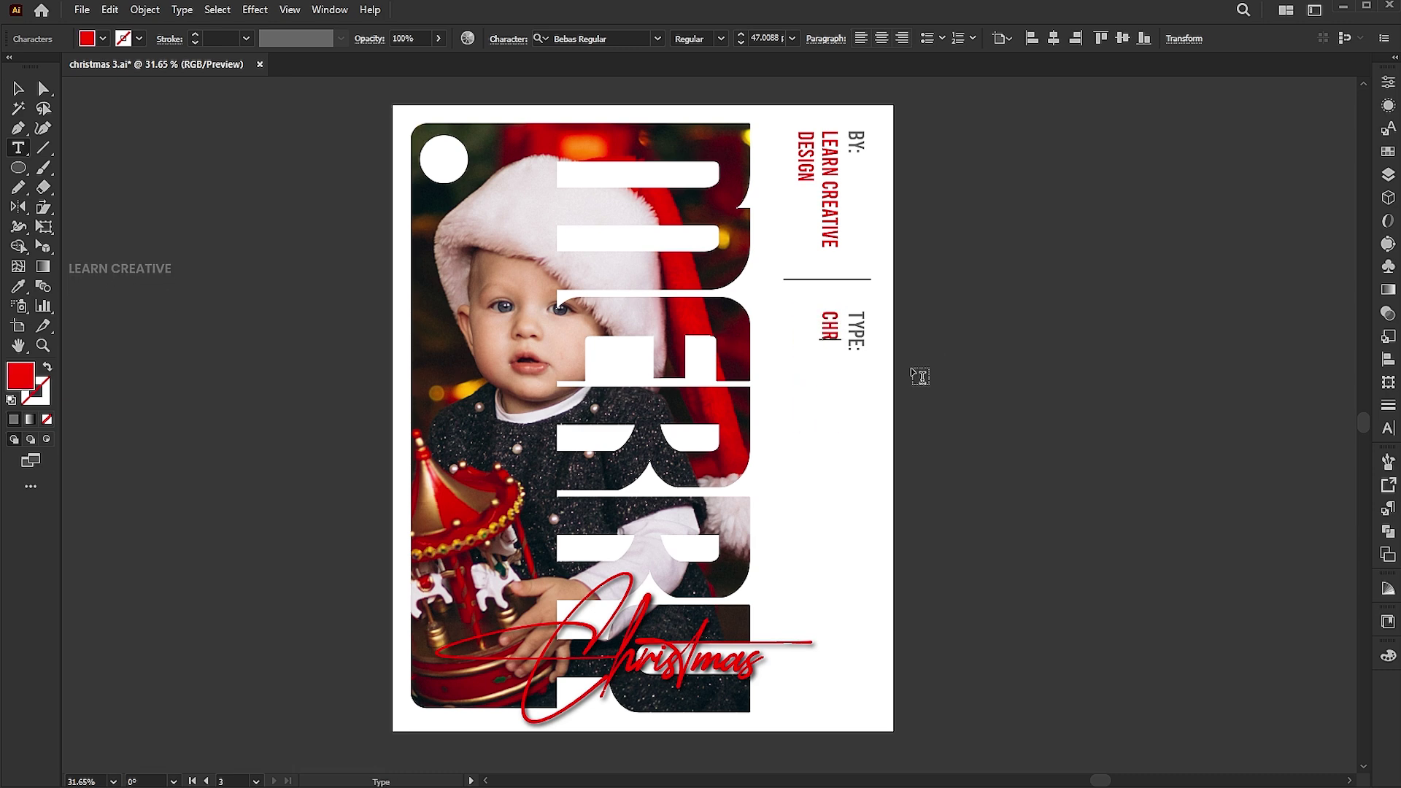
pyautogui.write('ISTMA')
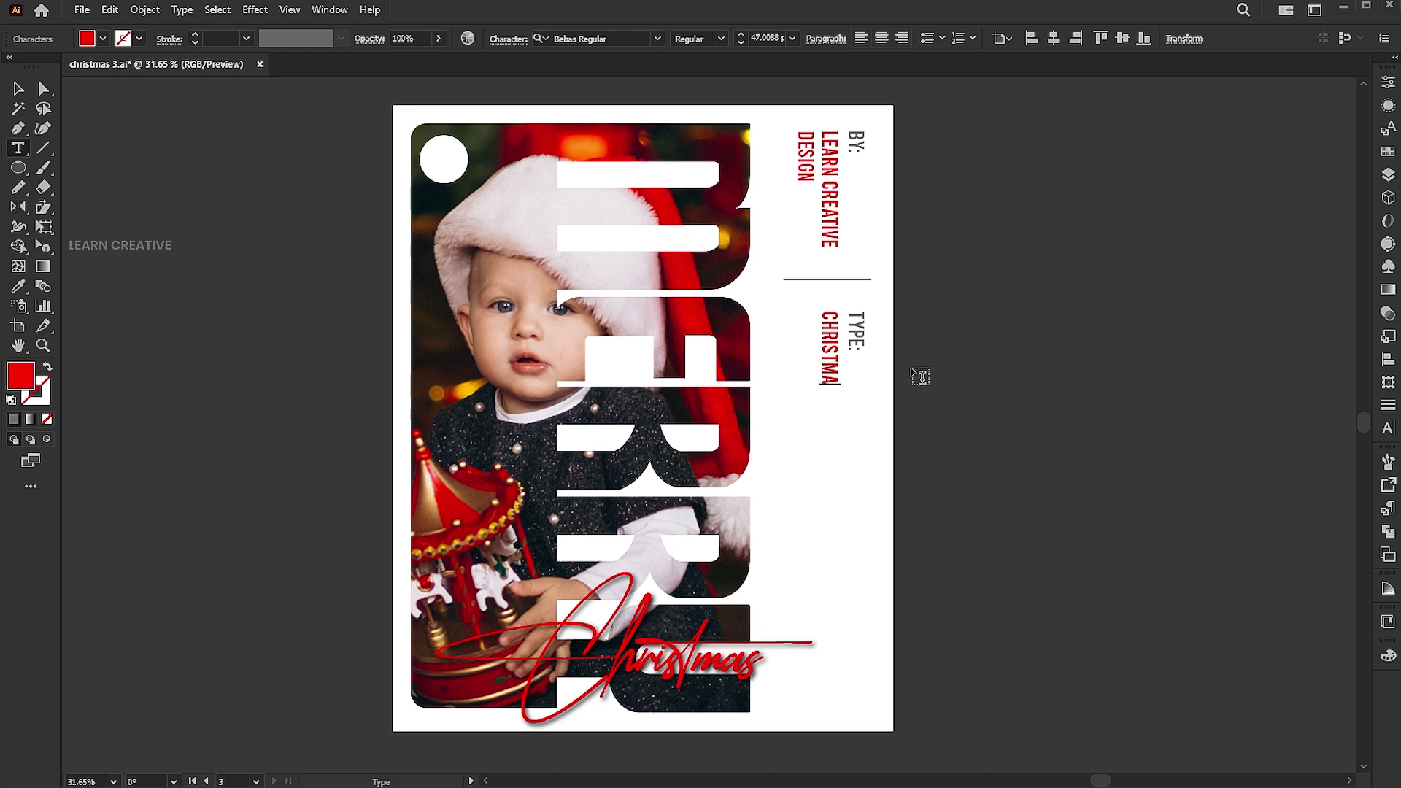
pyautogui.write('S DESIGN')
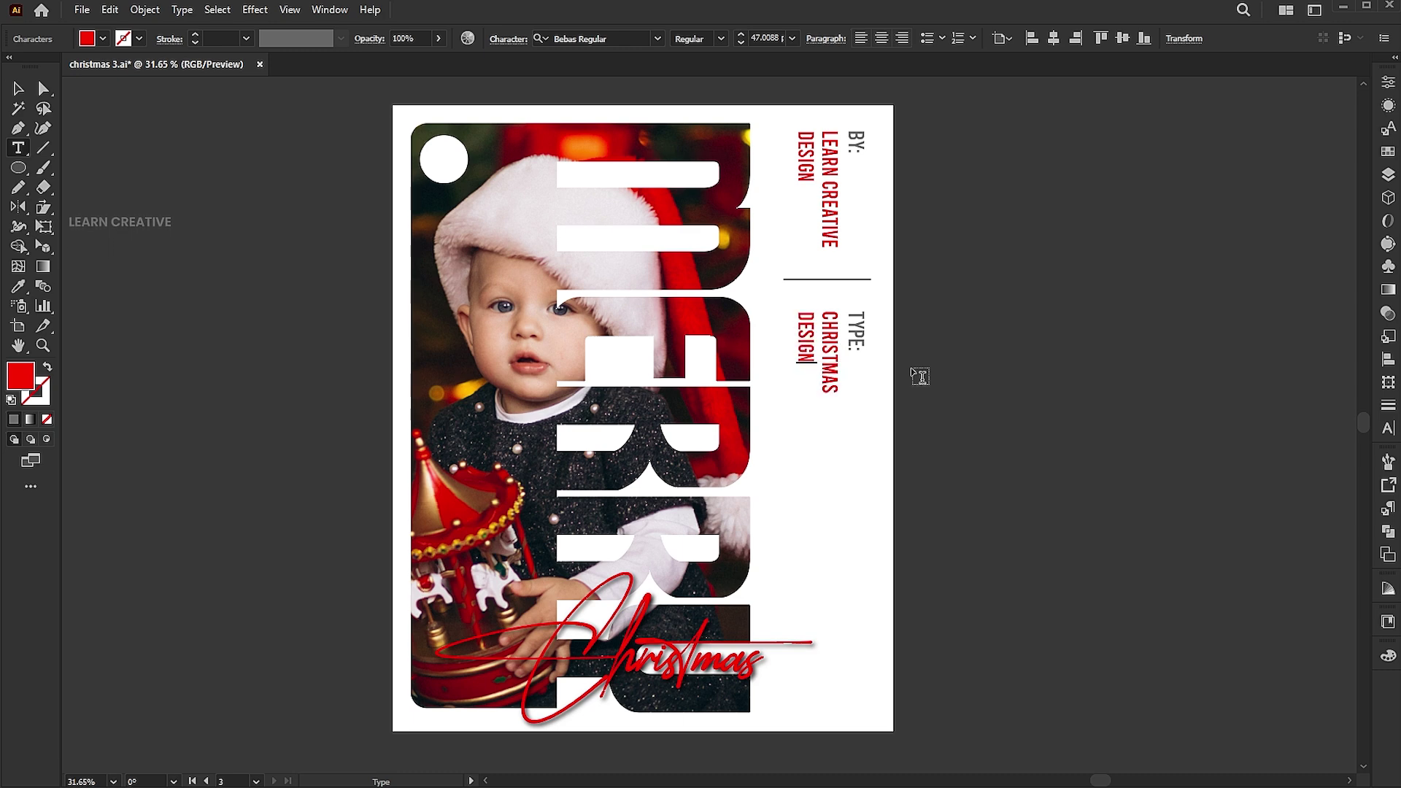
pyautogui.press('Escape')
# Draw a greeting text frame below the credits with 20 pt text.
pyautogui.click(879, 458)
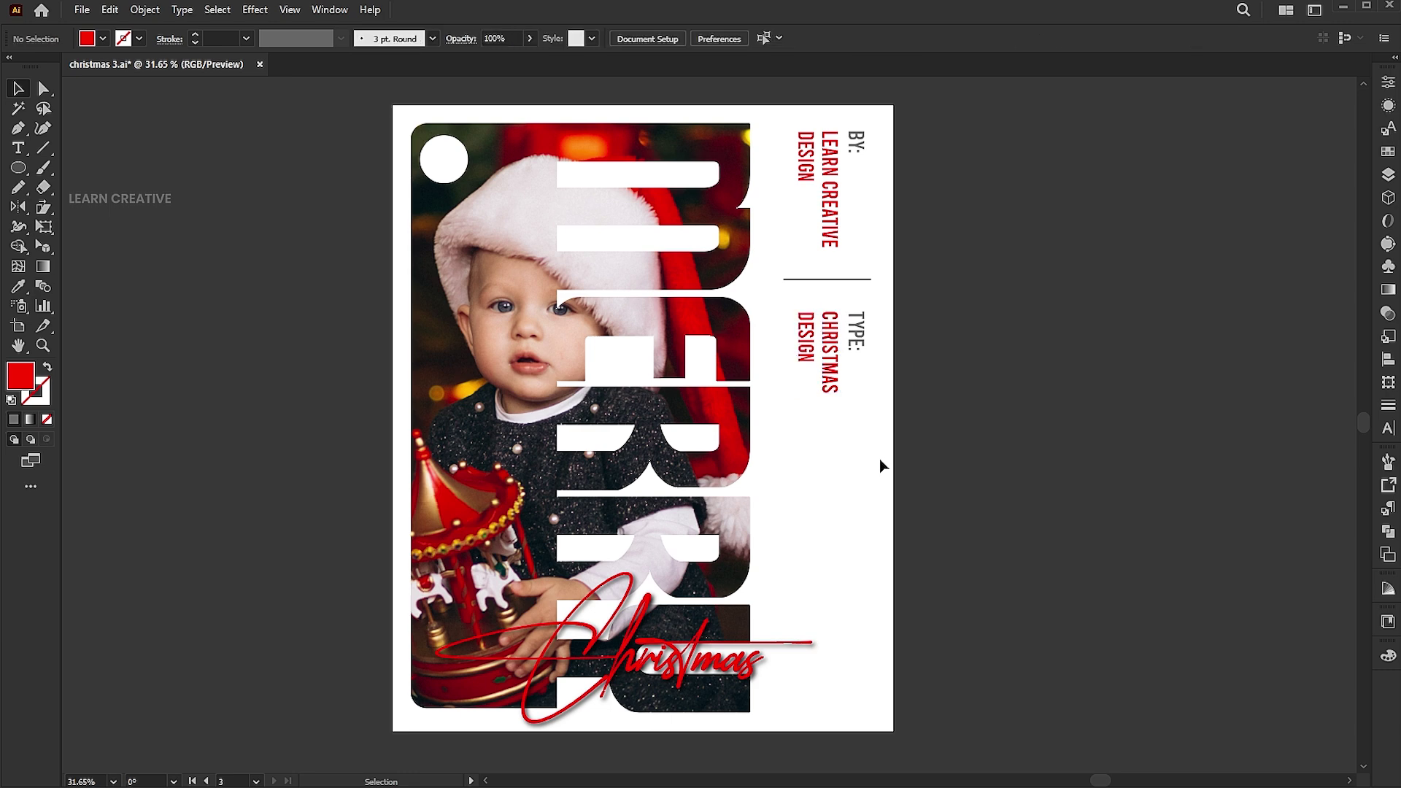
pyautogui.press('t')
pyautogui.moveTo(793, 439); pyautogui.dragTo(878, 624)
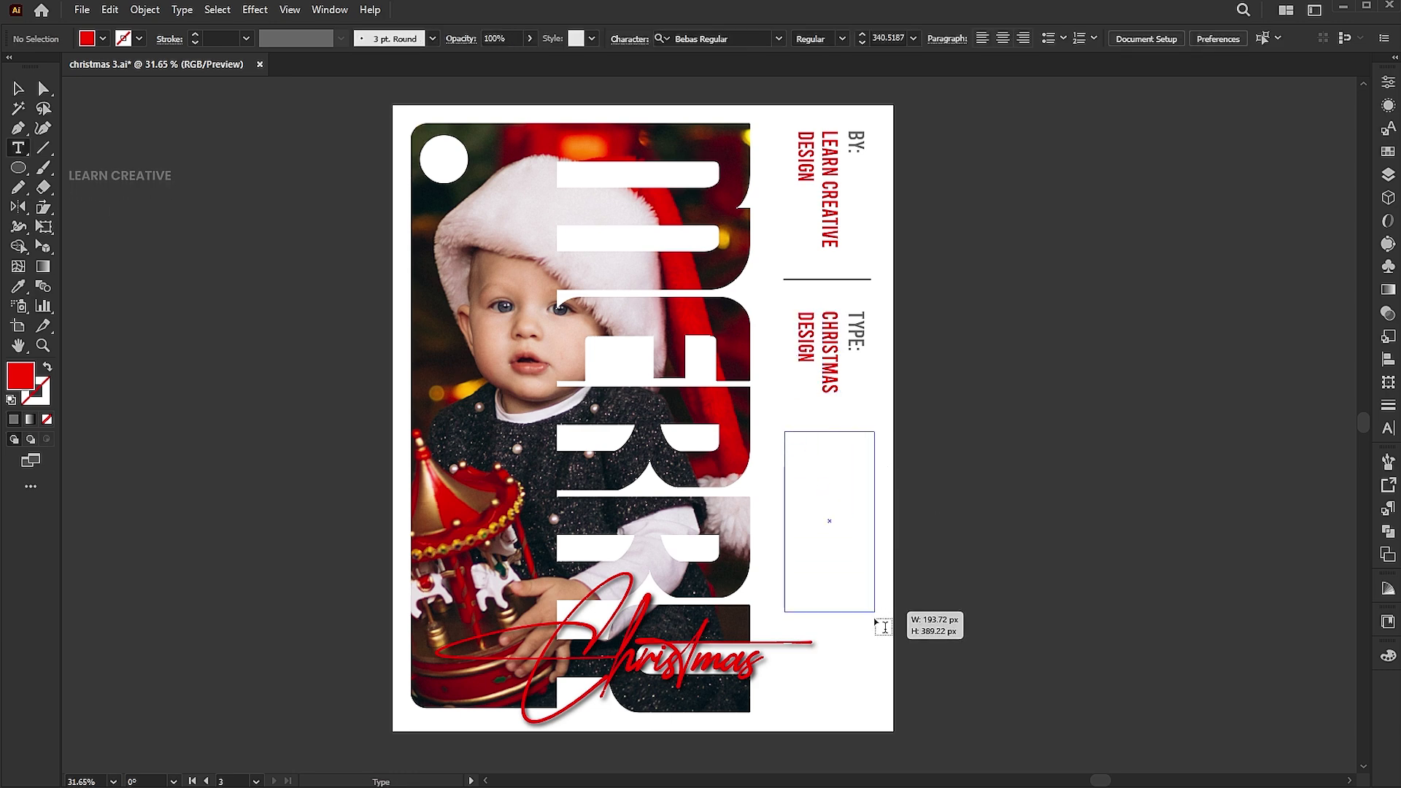
pyautogui.click(764, 38)
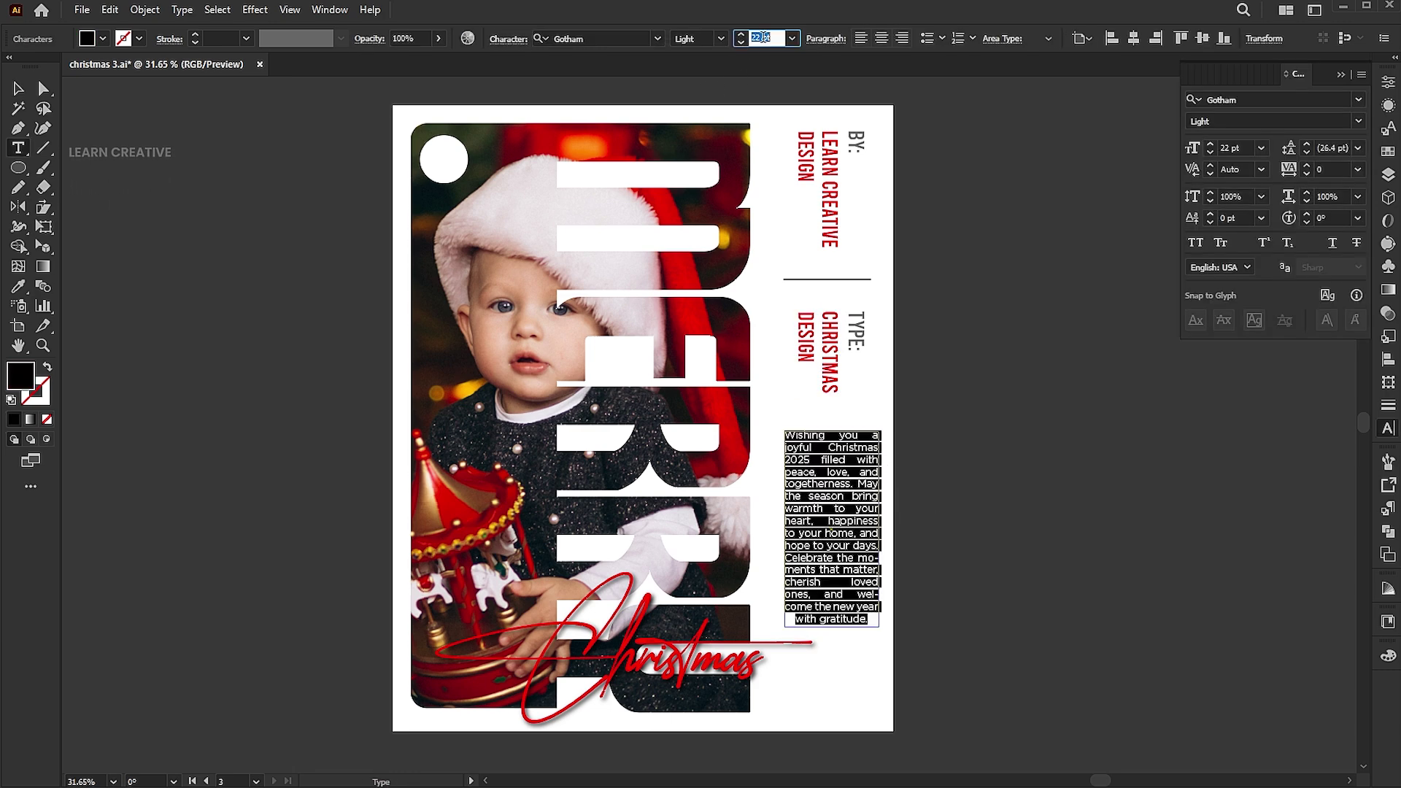
pyautogui.write('20')
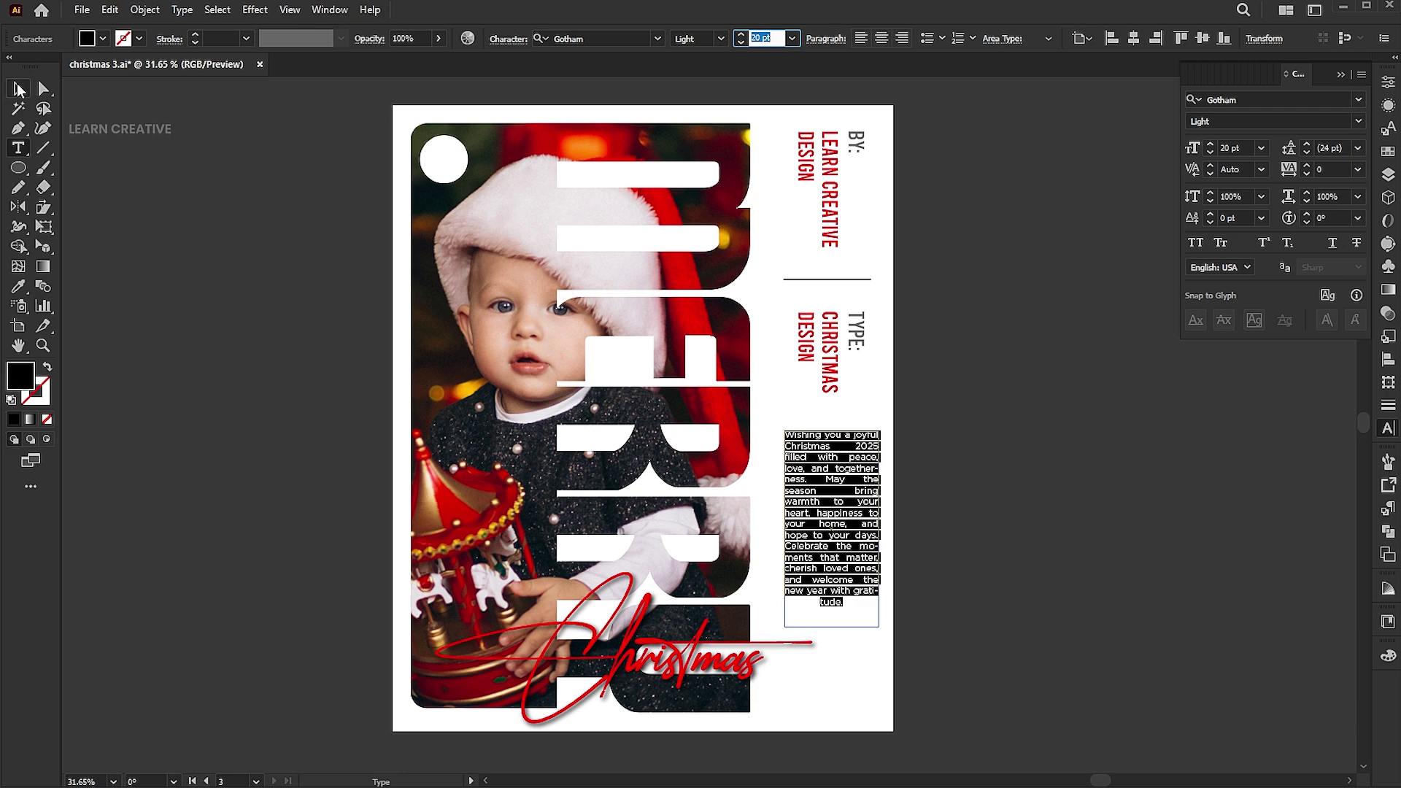
pyautogui.press('Escape')
pyautogui.click(1340, 73)
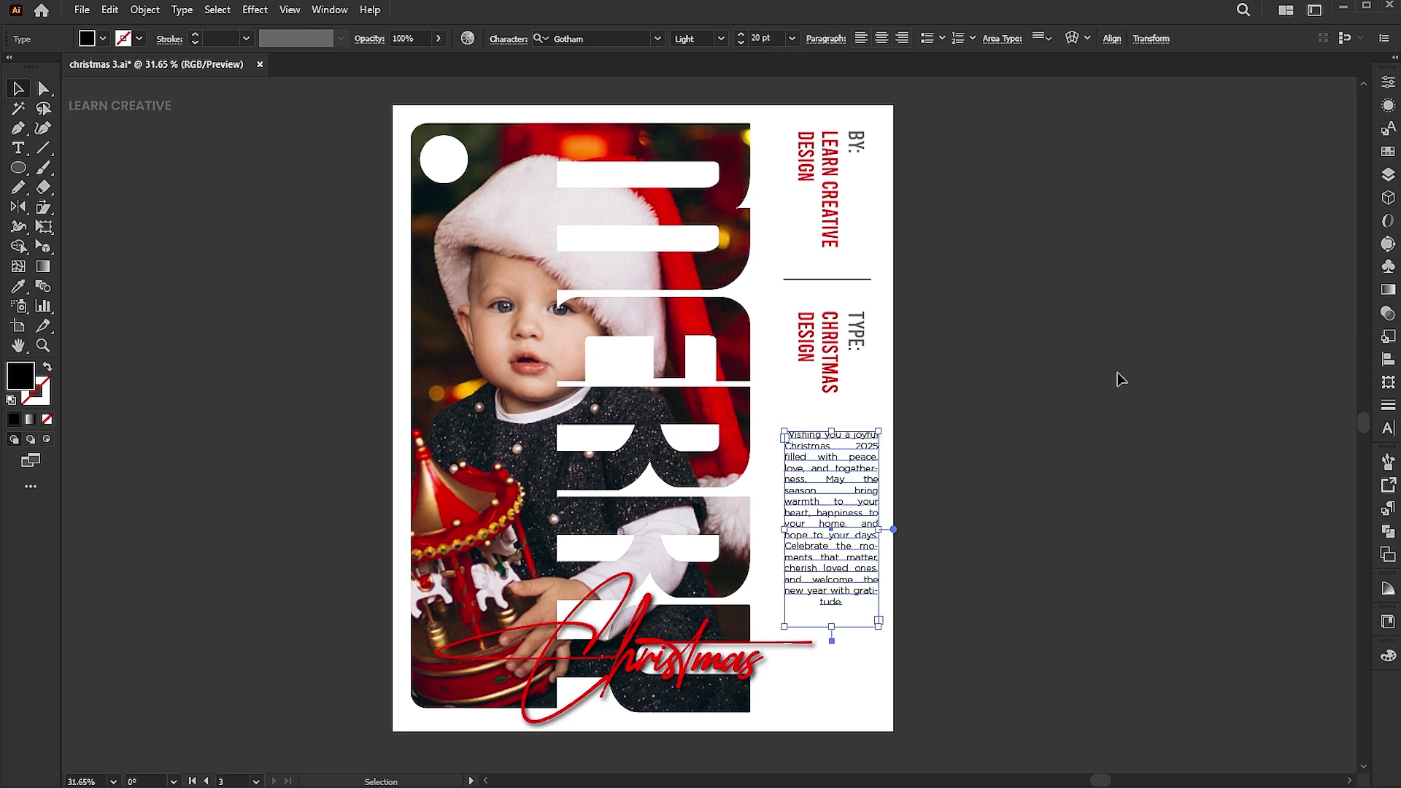
# Colour the greeting paragraph with the grey #6D6C6D swatch.
pyautogui.click(1117, 372)
pyautogui.click(879, 449)
pyautogui.scroll(1, 782, 397)
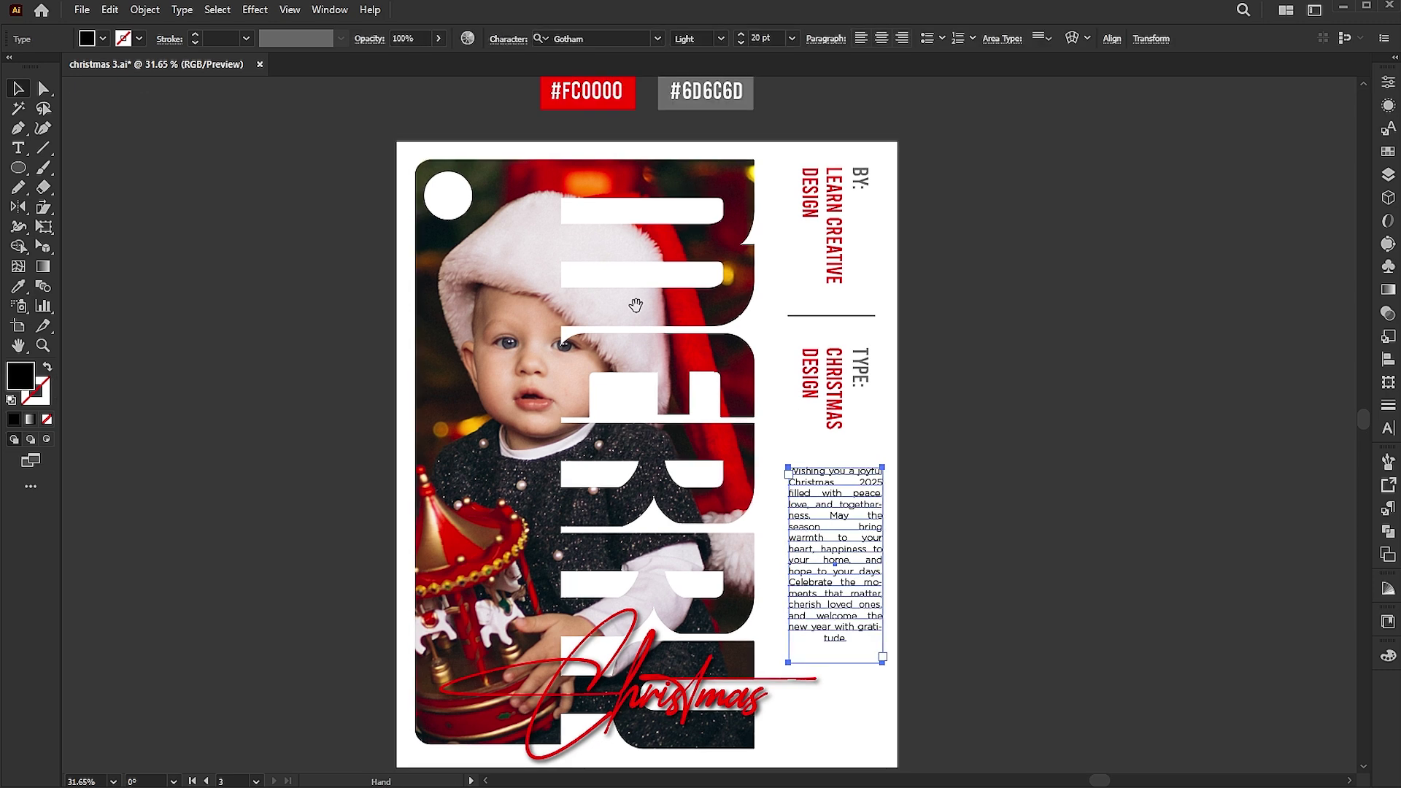
pyautogui.click(19, 289)
pyautogui.click(664, 86)
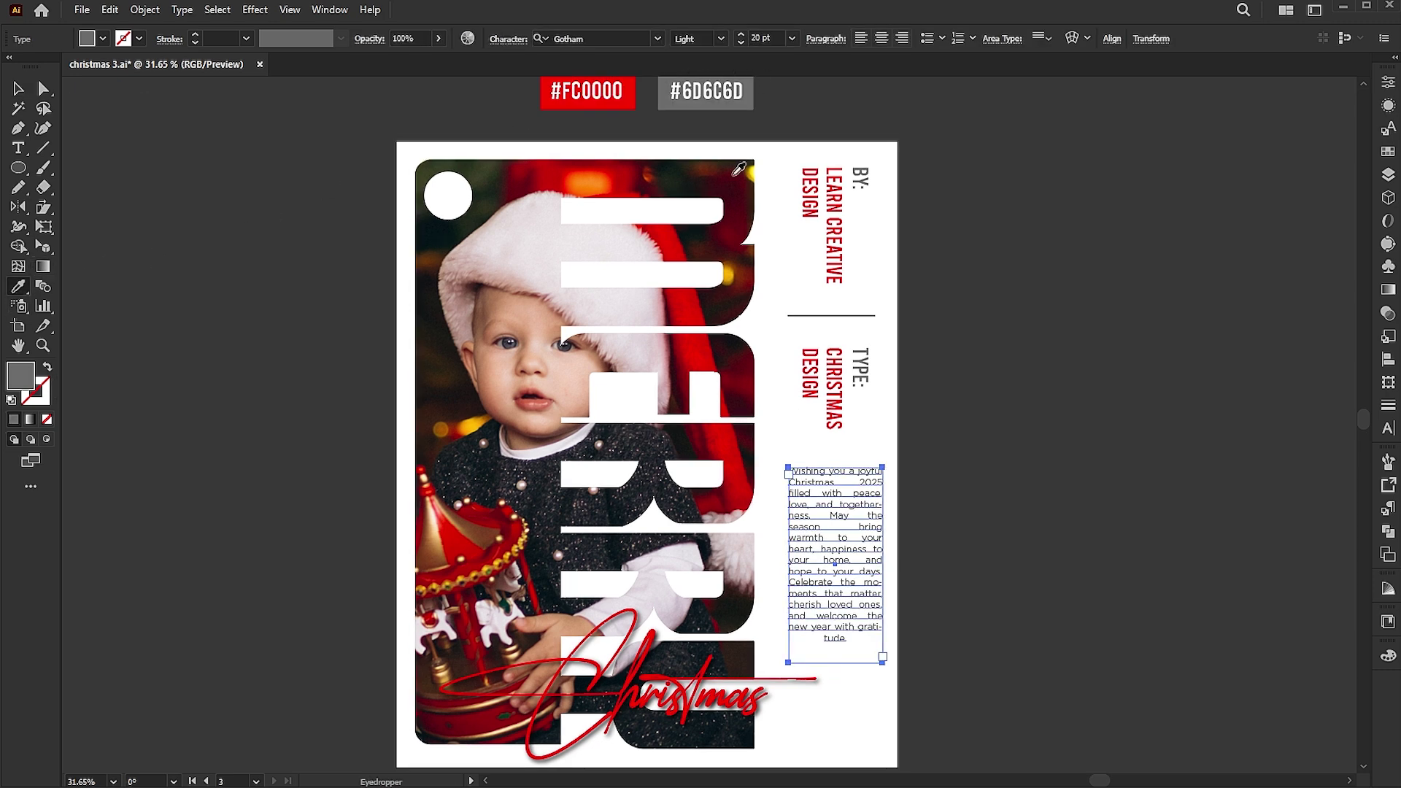
pyautogui.press('v')
pyautogui.click(973, 492)
pyautogui.scroll(-1, 973, 441)
# Place the QR code image at the bottom-right and send it to the back.
pyautogui.click(81, 10)
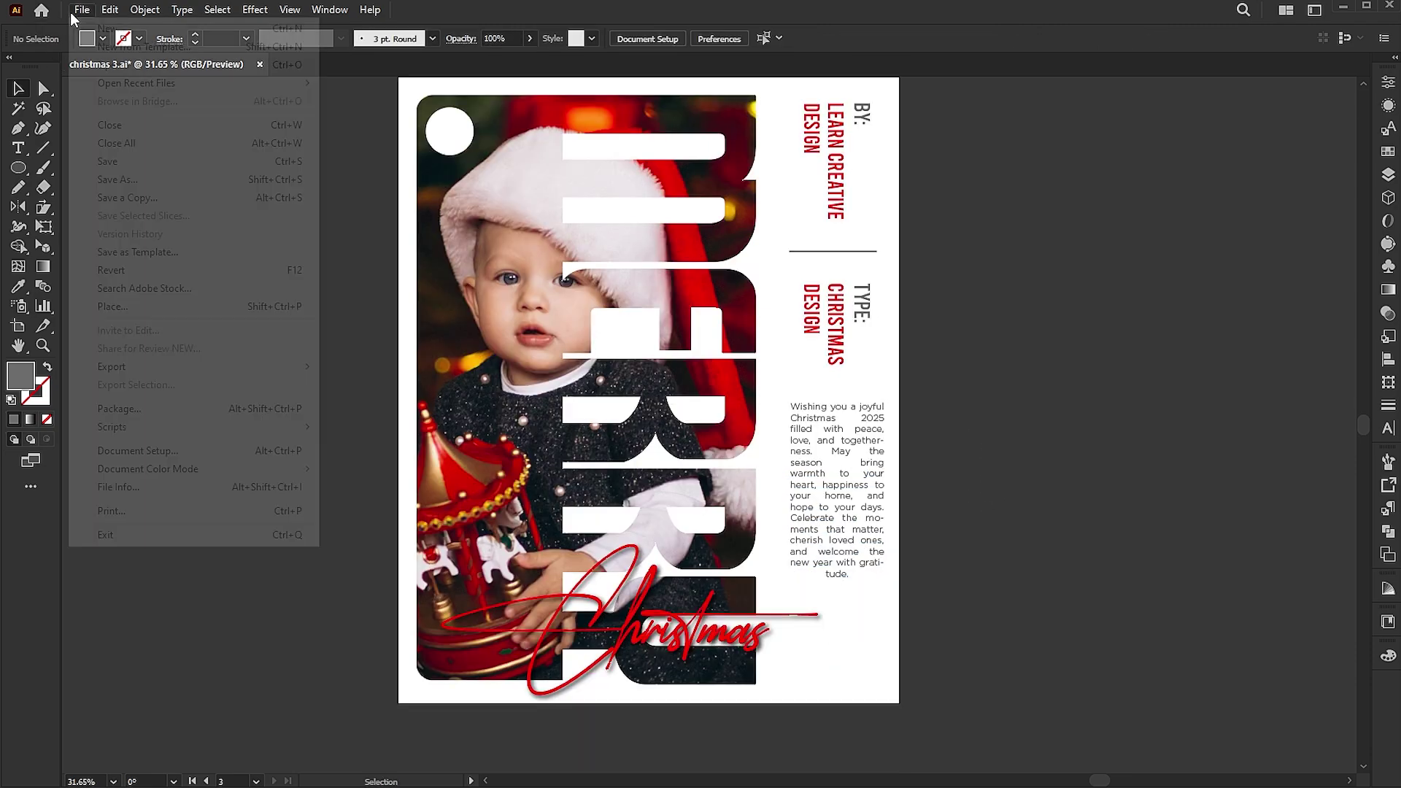
pyautogui.click(120, 310)
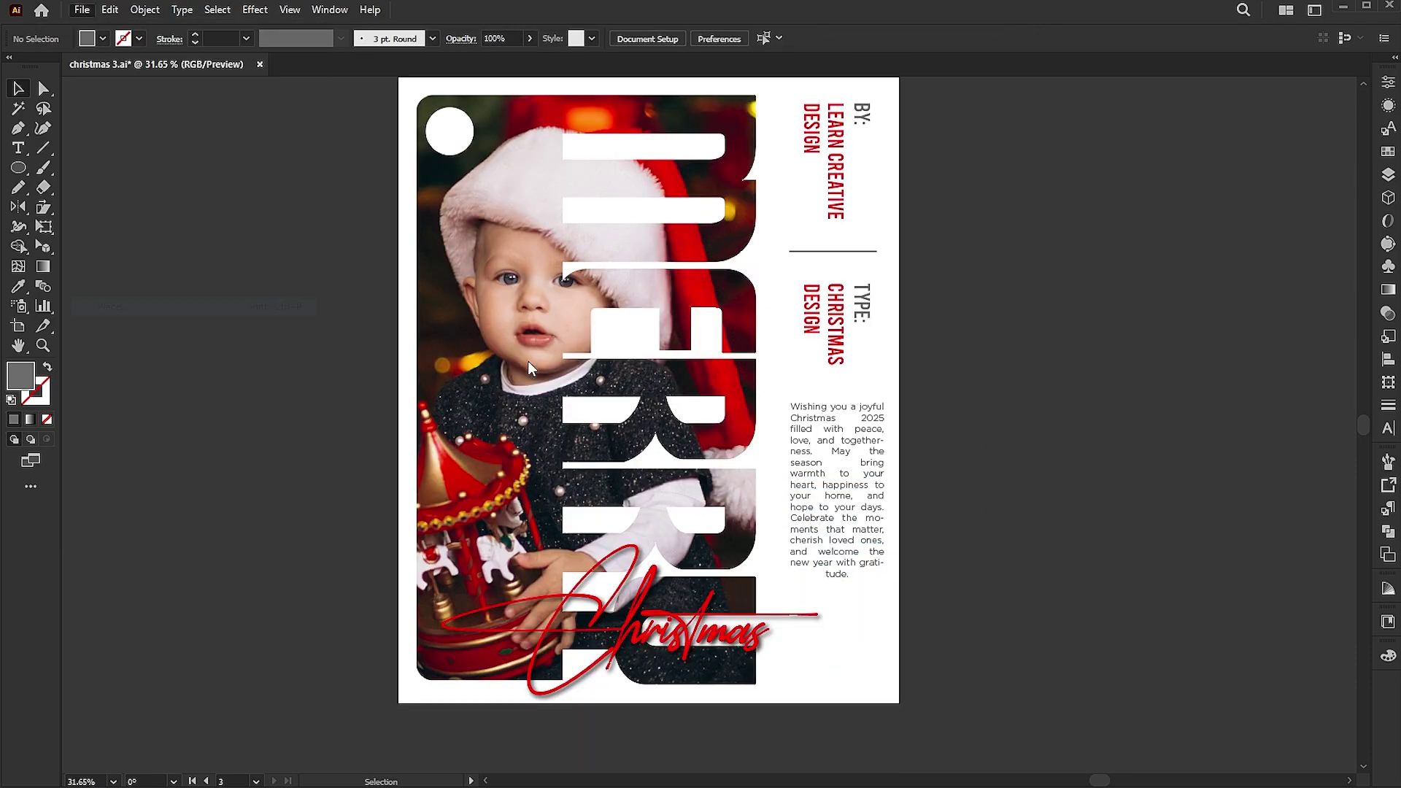
pyautogui.click(370, 131)
pyautogui.click(172, 651)
pyautogui.click(642, 760)
pyautogui.moveTo(799, 612); pyautogui.dragTo(882, 693)
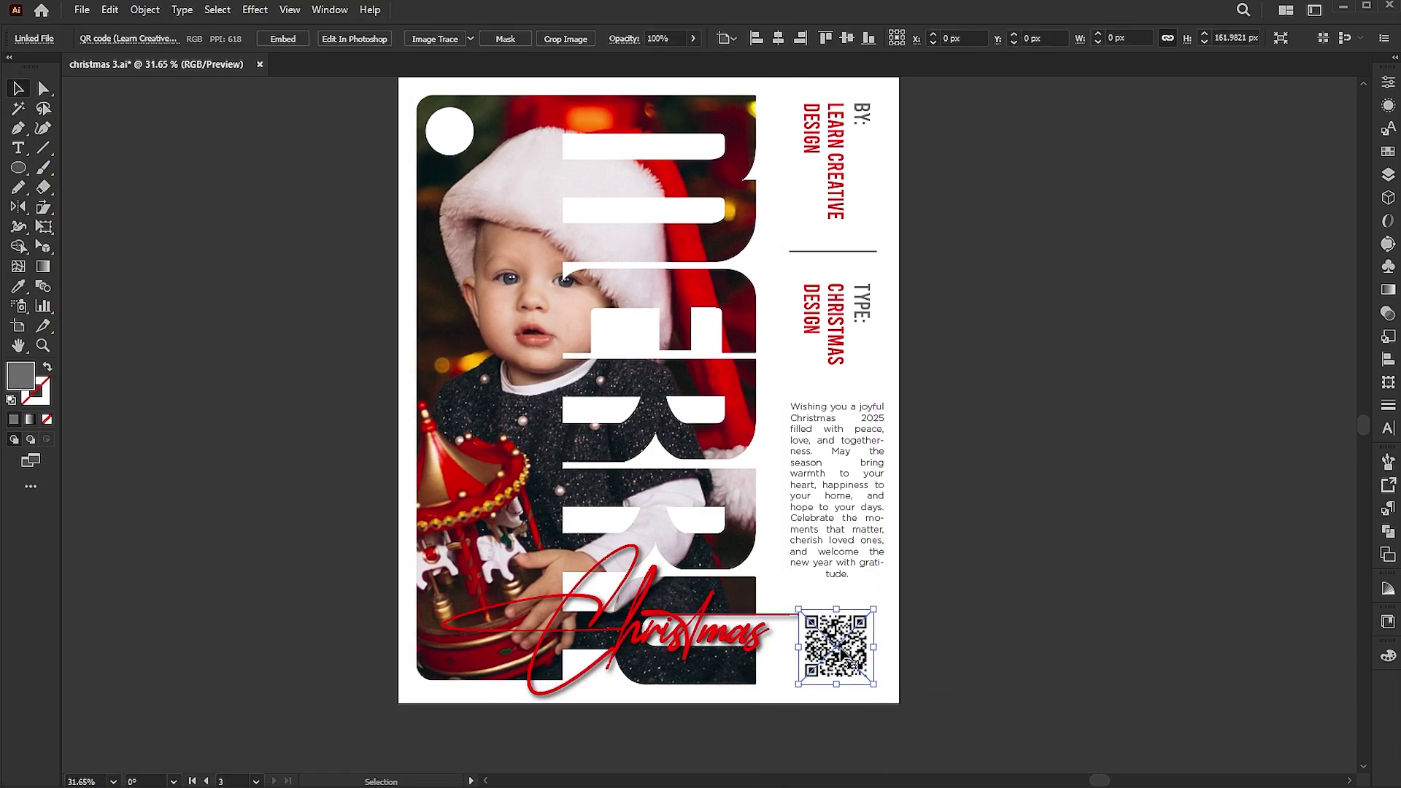
pyautogui.rightClick(865, 645)
pyautogui.click(975, 596)
pyautogui.click(1074, 597)
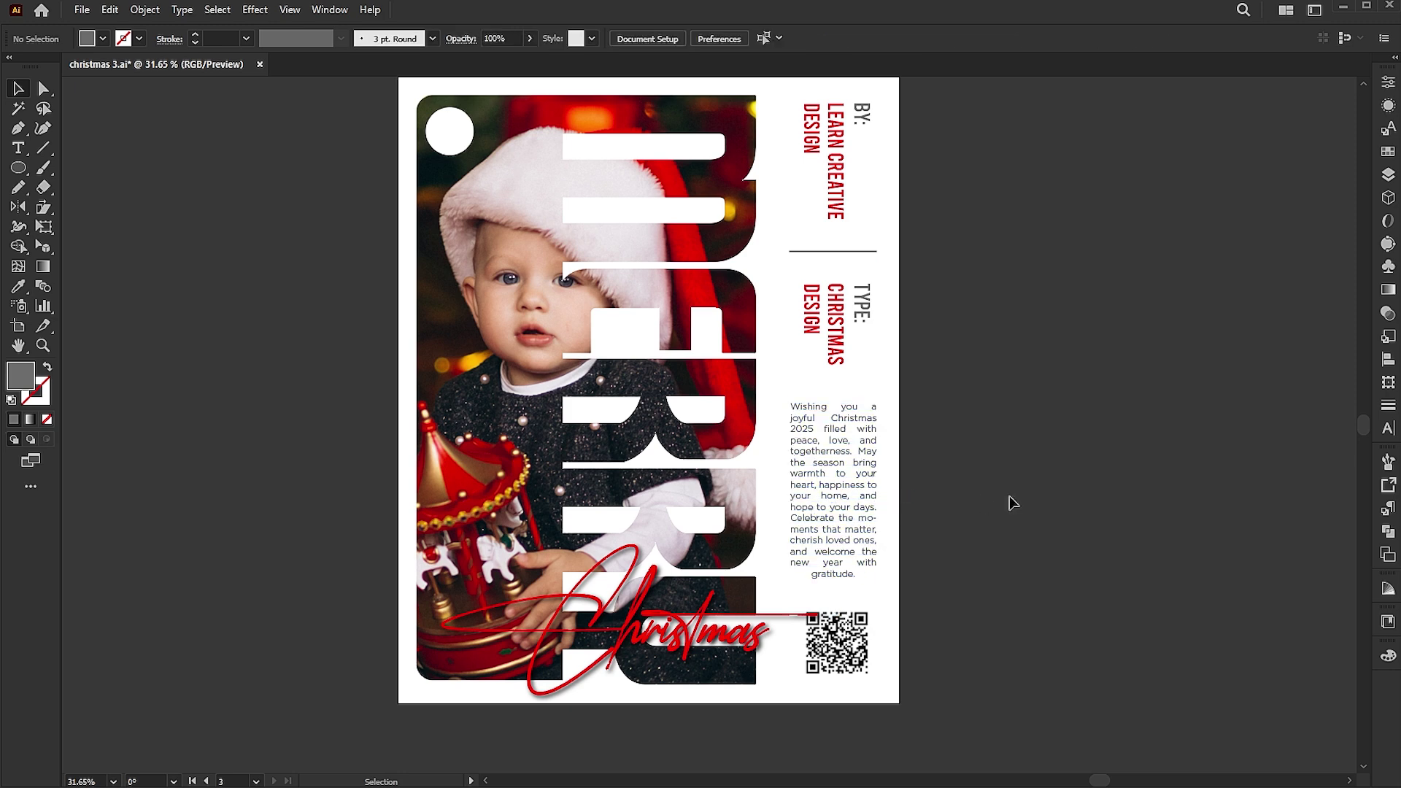
# Narrow the greeting paragraph frame and reduce its text size to fit above the QR code.
pyautogui.click(832, 493)
pyautogui.click(963, 350)
pyautogui.click(874, 465)
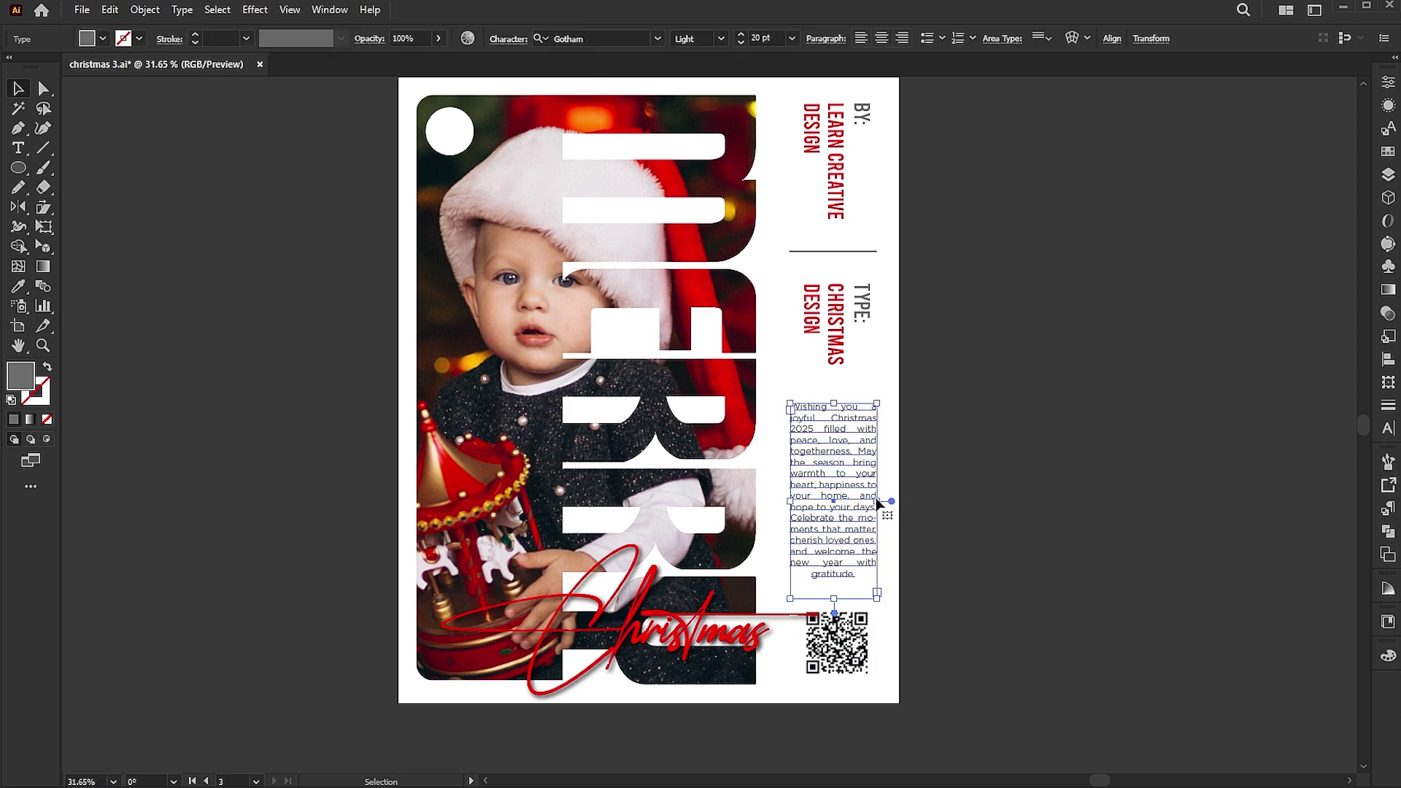
pyautogui.moveTo(878, 501); pyautogui.dragTo(872, 501)
pyautogui.click(969, 466)
pyautogui.click(837, 652)
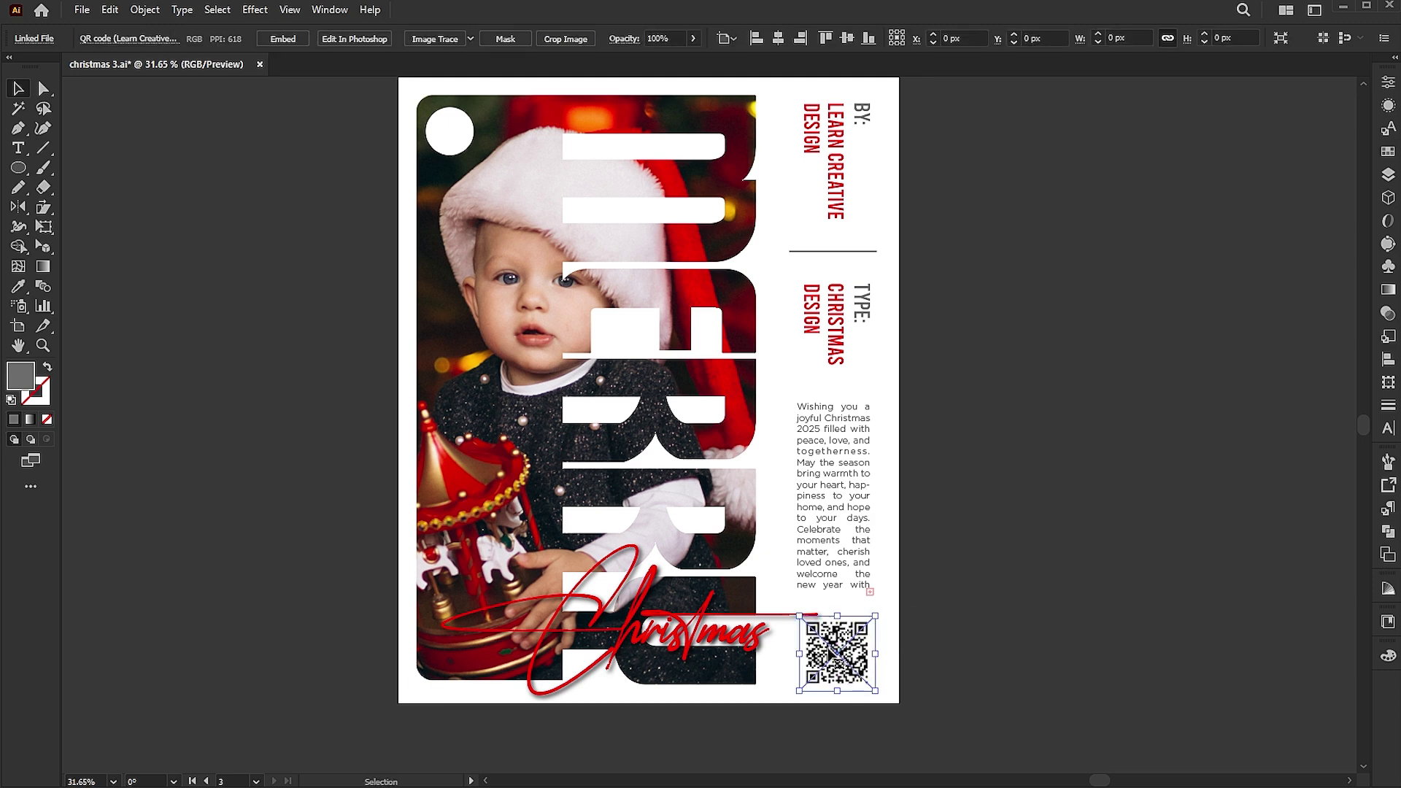
pyautogui.click(1010, 644)
pyautogui.click(831, 492)
pyautogui.click(779, 38)
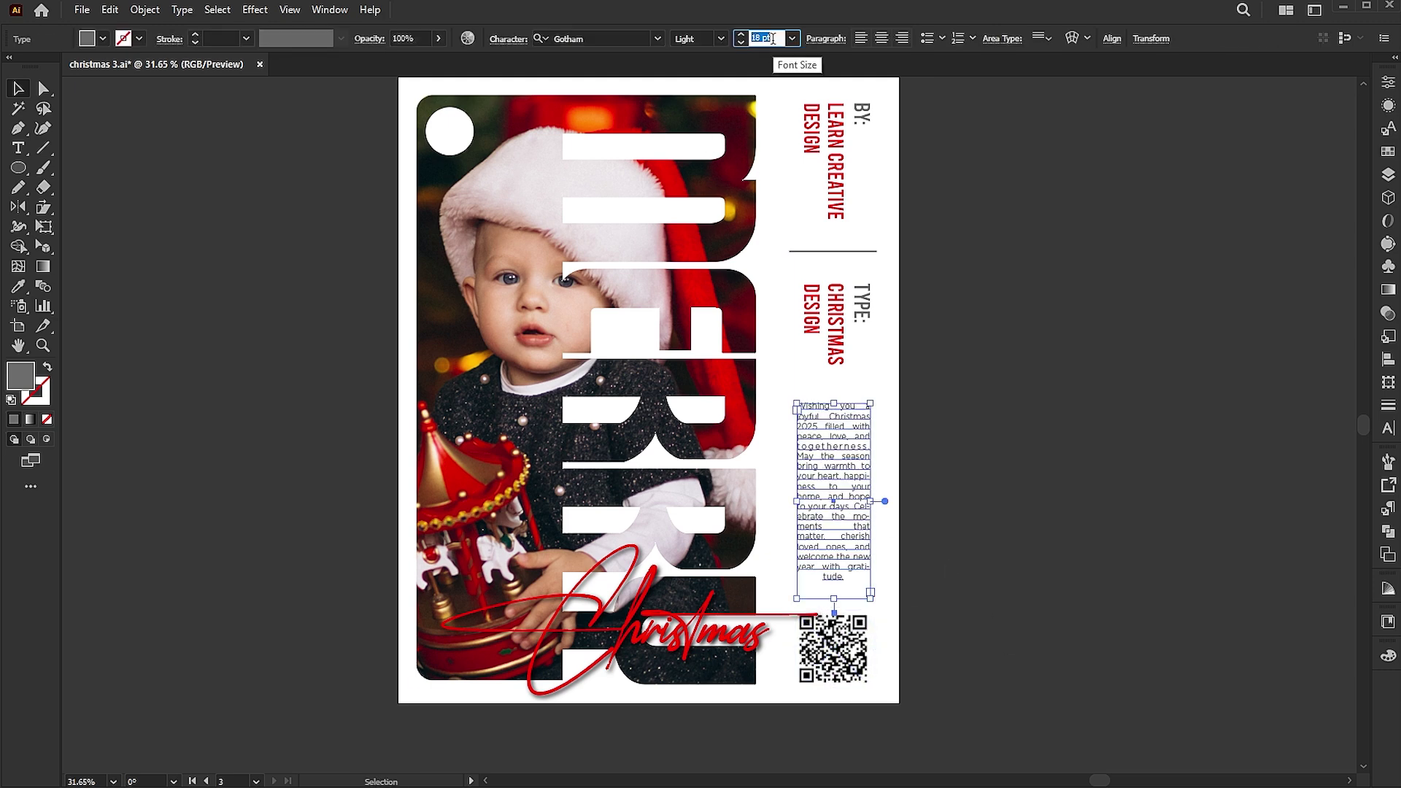
pyautogui.click(941, 305)
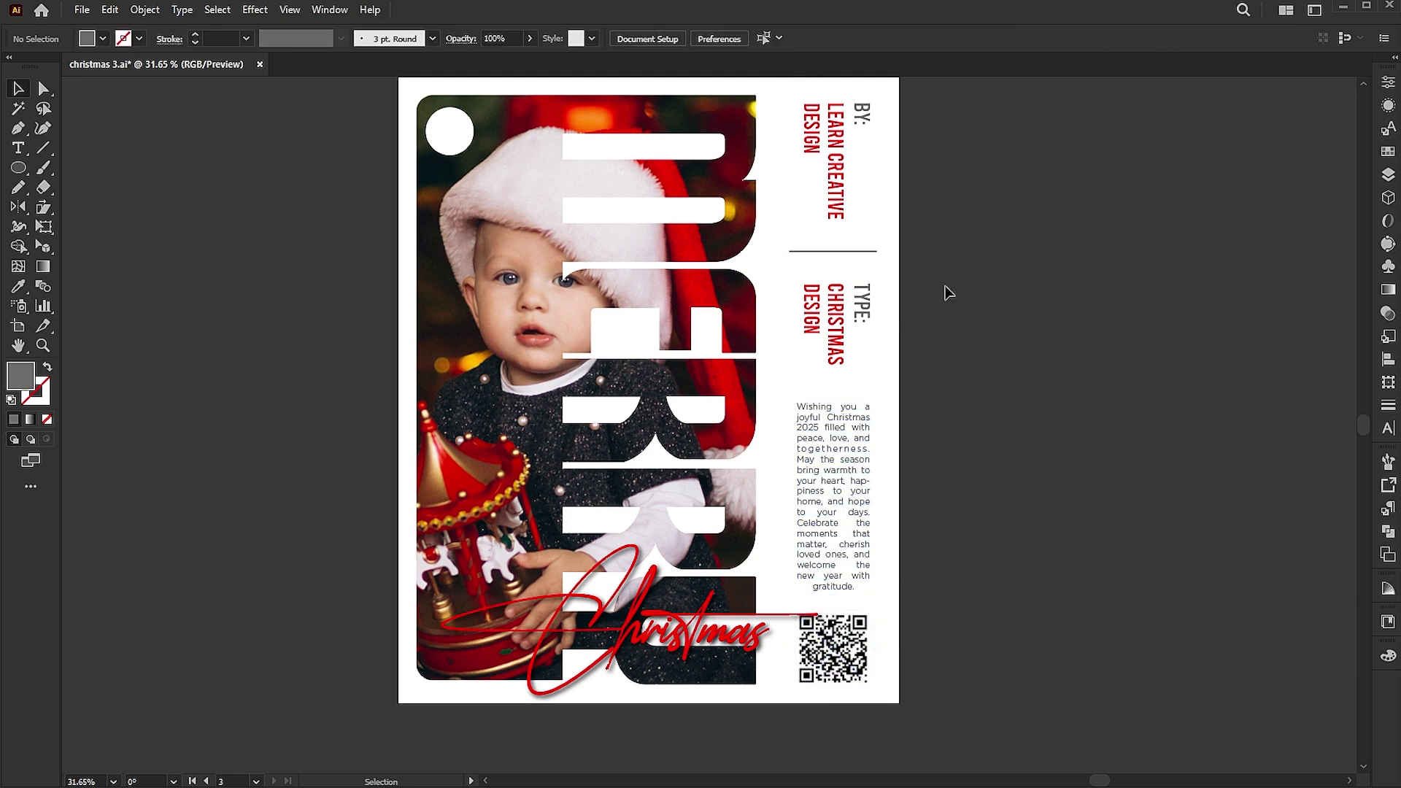
pyautogui.scroll(-2, 815, 373)
# Alt-drag the poster artboard with the Artboard tool to make a copy on the right.
pyautogui.moveTo(766, 438)
pyautogui.mouseDown()
pyautogui.moveTo(701, 460)
pyautogui.moveTo(564, 458)
pyautogui.mouseUp()
pyautogui.hotkey('shift', 'o')
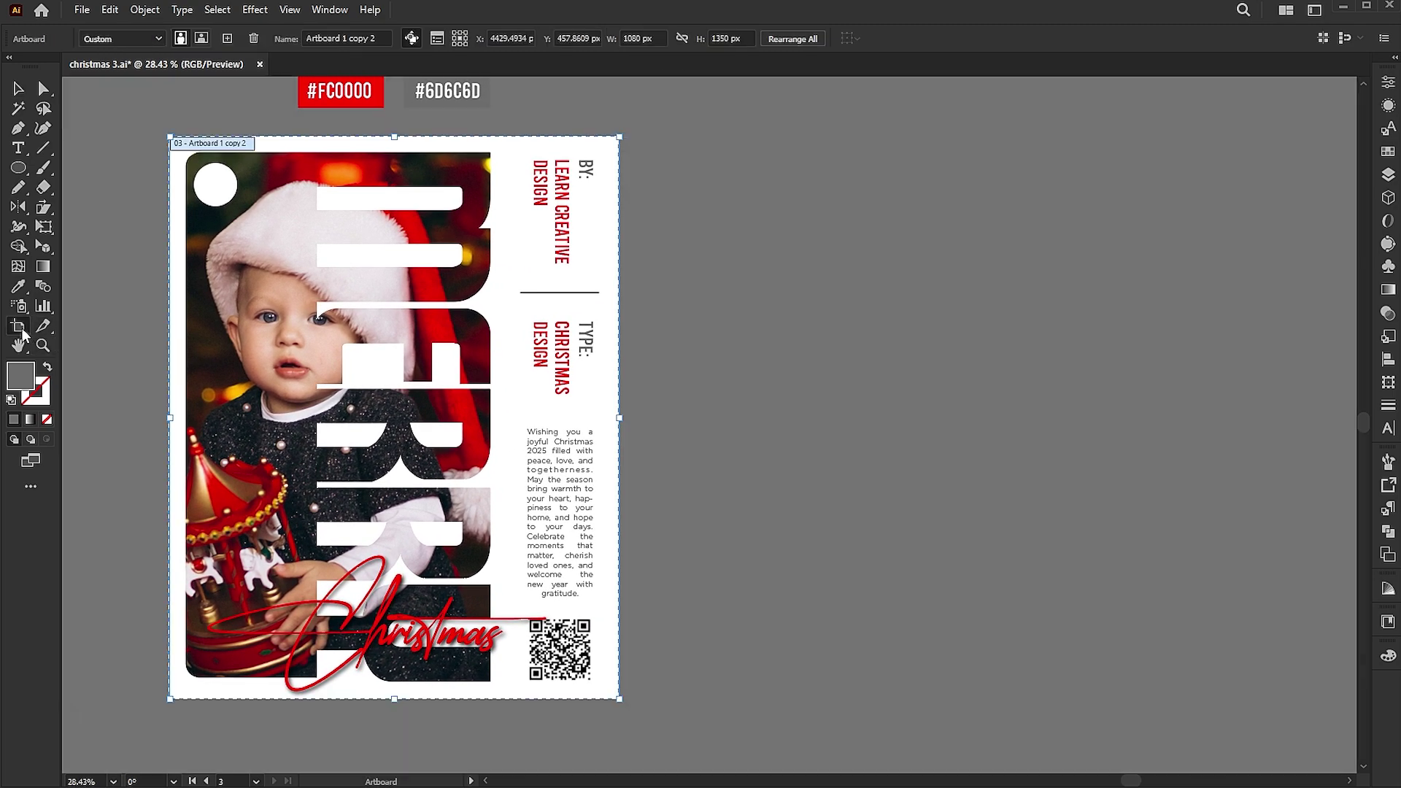
pyautogui.keyDown('alt'); pyautogui.moveTo(613, 330); pyautogui.dragTo(1226, 330); pyautogui.keyUp('alt')
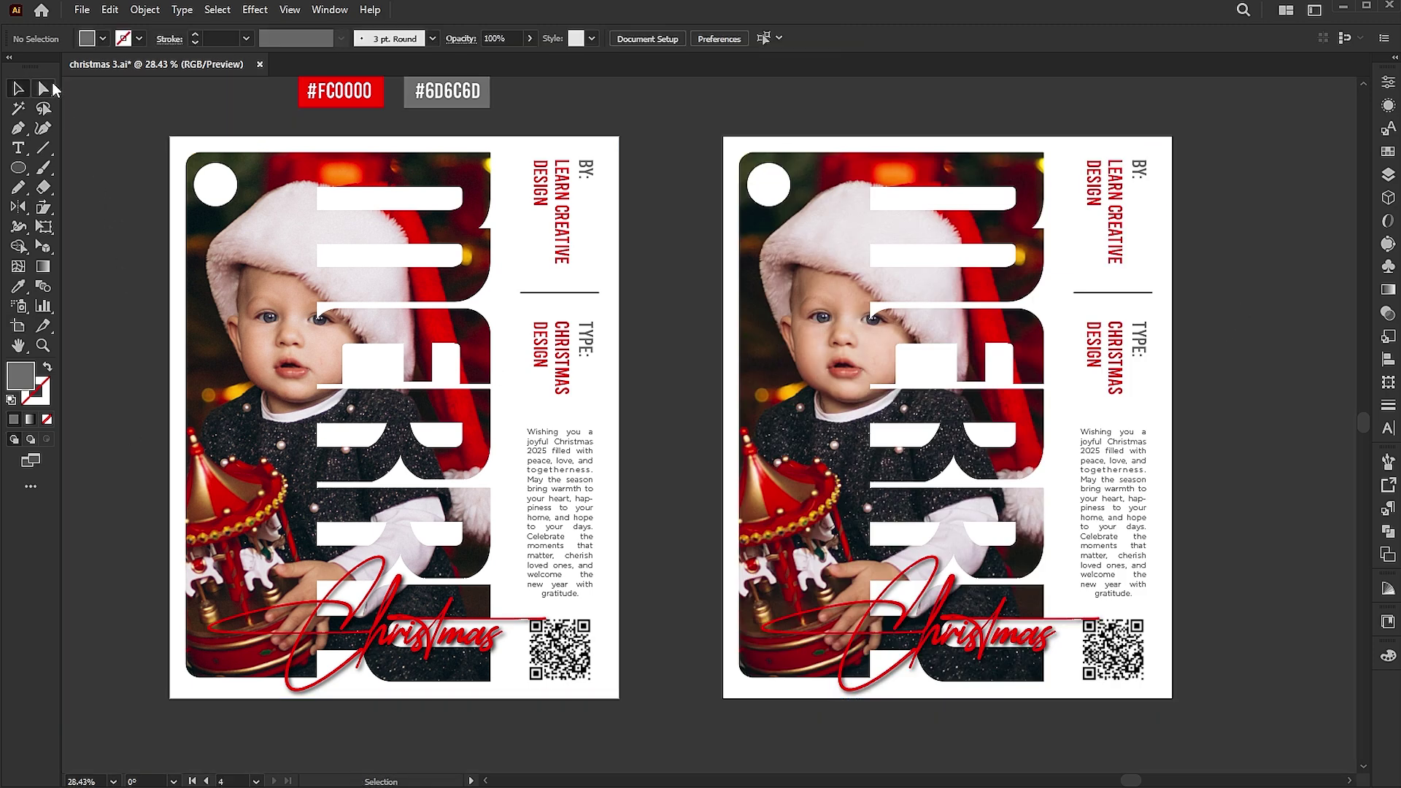
pyautogui.click(843, 378)
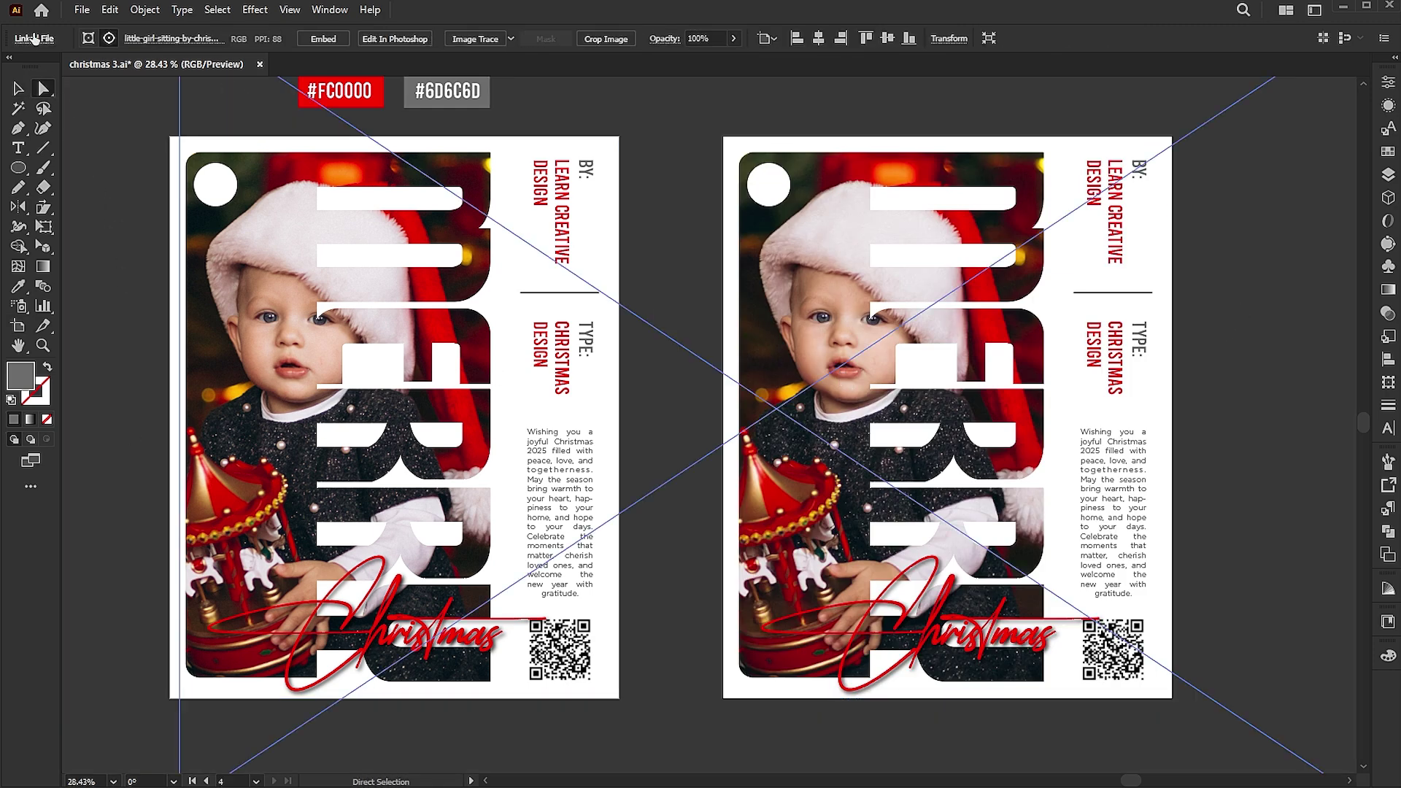
# Relink the right poster's photo to the little-girl-decorating-christmas-tree image.
pyautogui.click(35, 39)
pyautogui.click(88, 126)
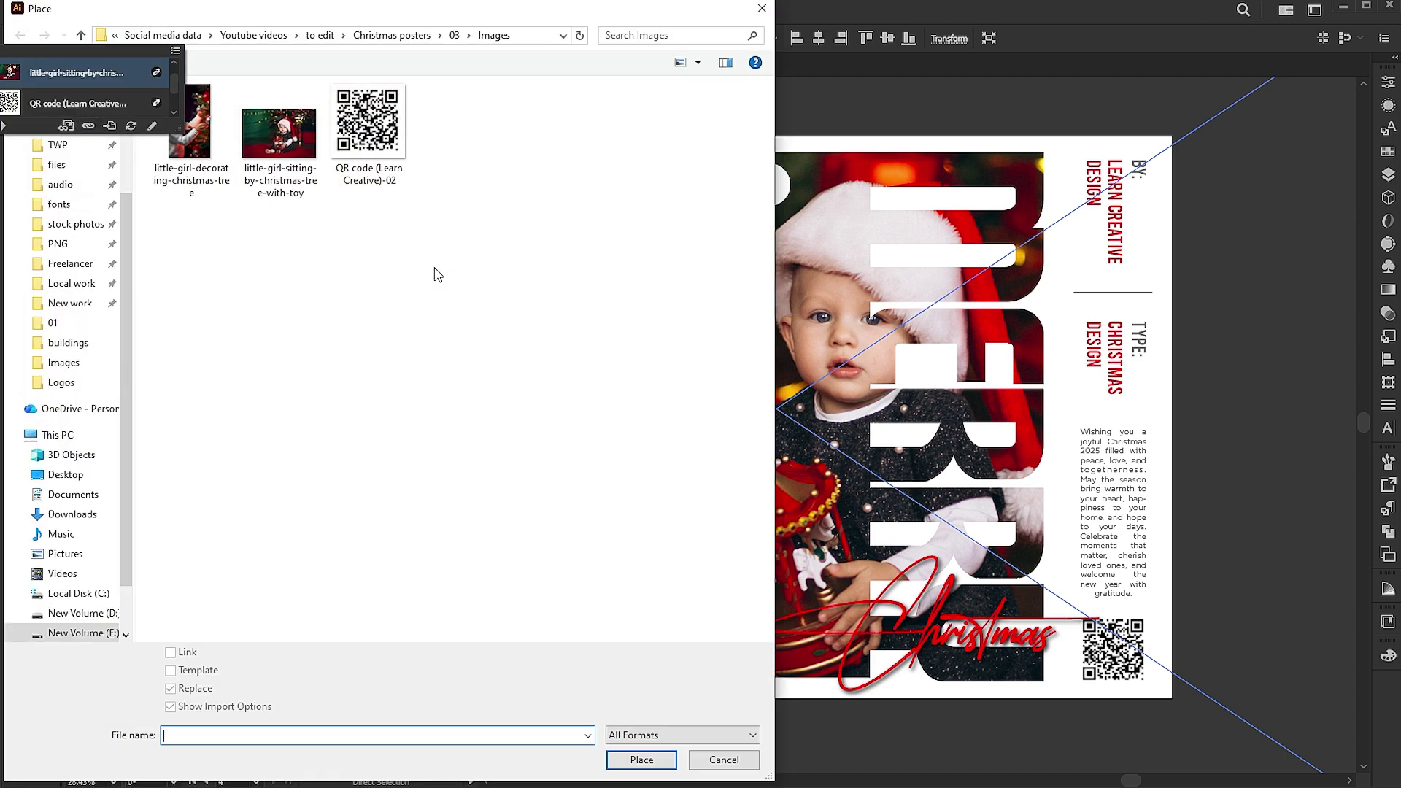
pyautogui.click(184, 151)
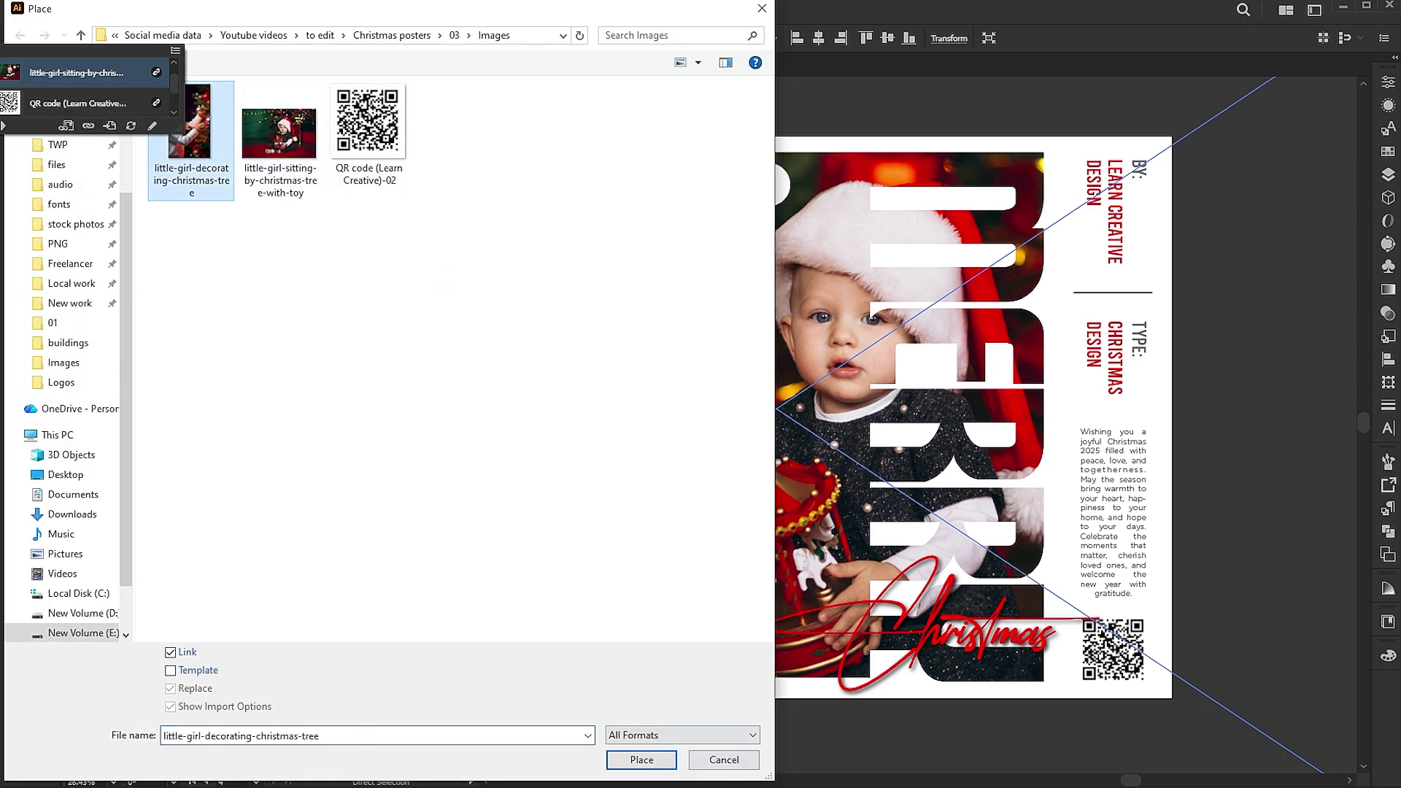
pyautogui.click(641, 759)
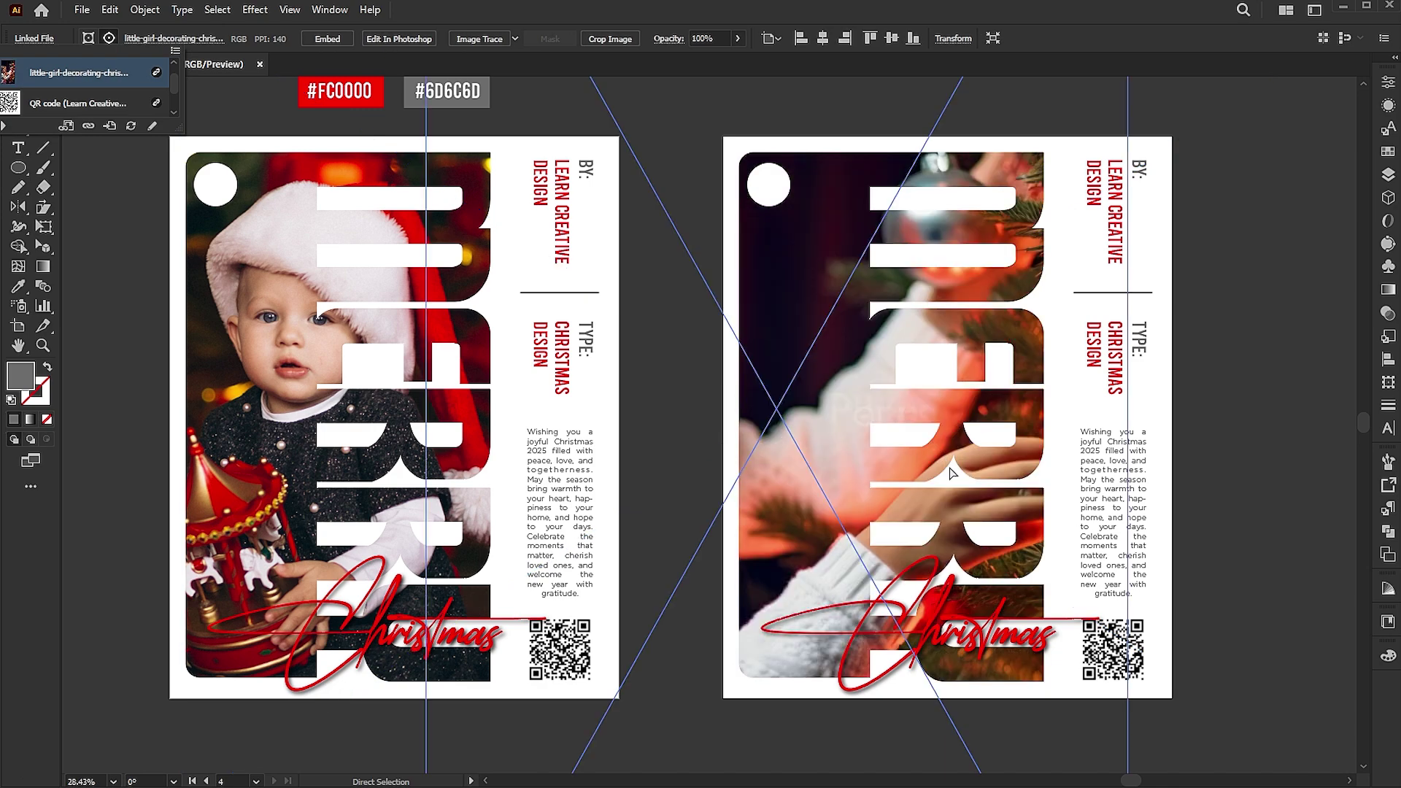
# Enlarge and shift the girl photo so her face shows through MERRY.
pyautogui.moveTo(927, 434); pyautogui.dragTo(916, 430)
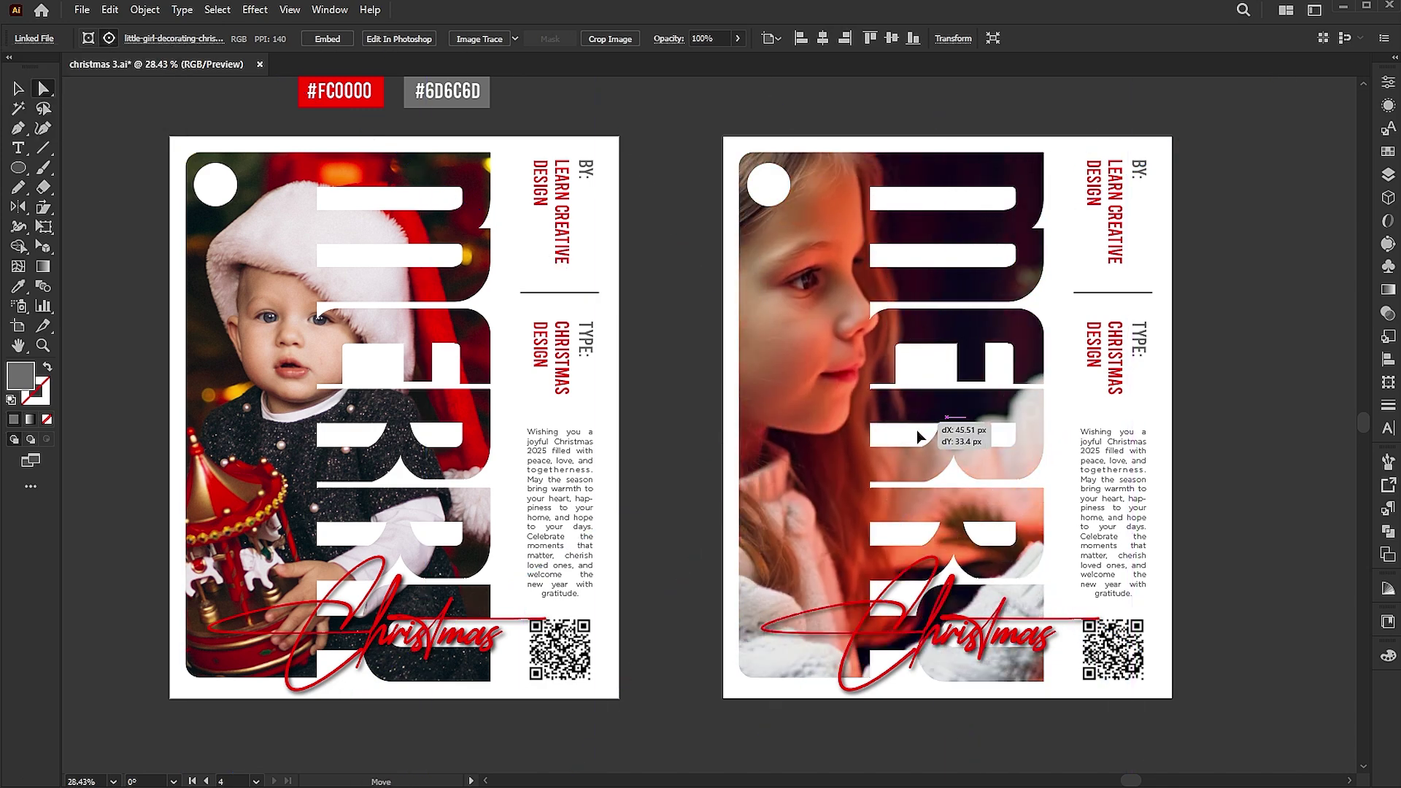
pyautogui.press('v')
pyautogui.moveTo(646, 442); pyautogui.dragTo(677, 441)
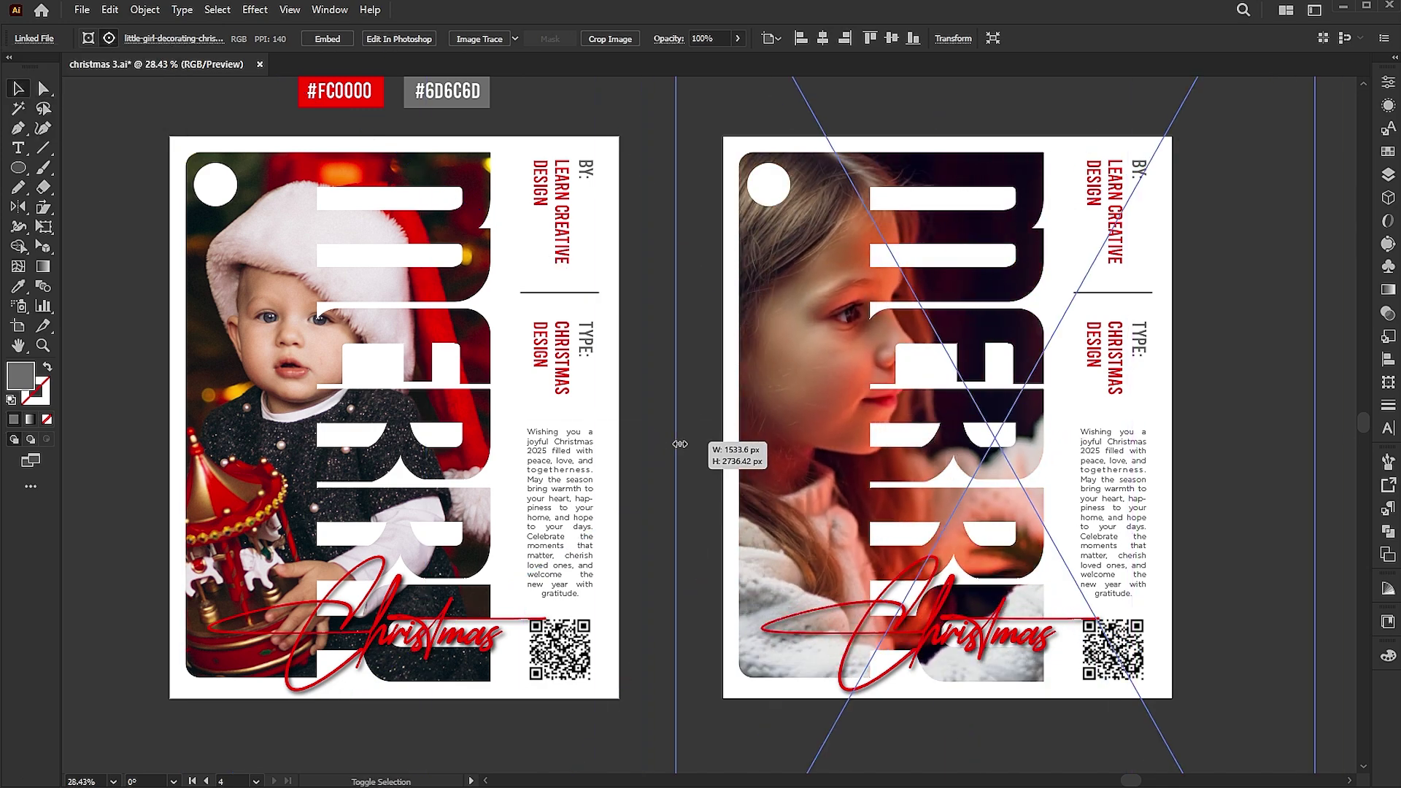
pyautogui.moveTo(807, 375); pyautogui.dragTo(759, 385)
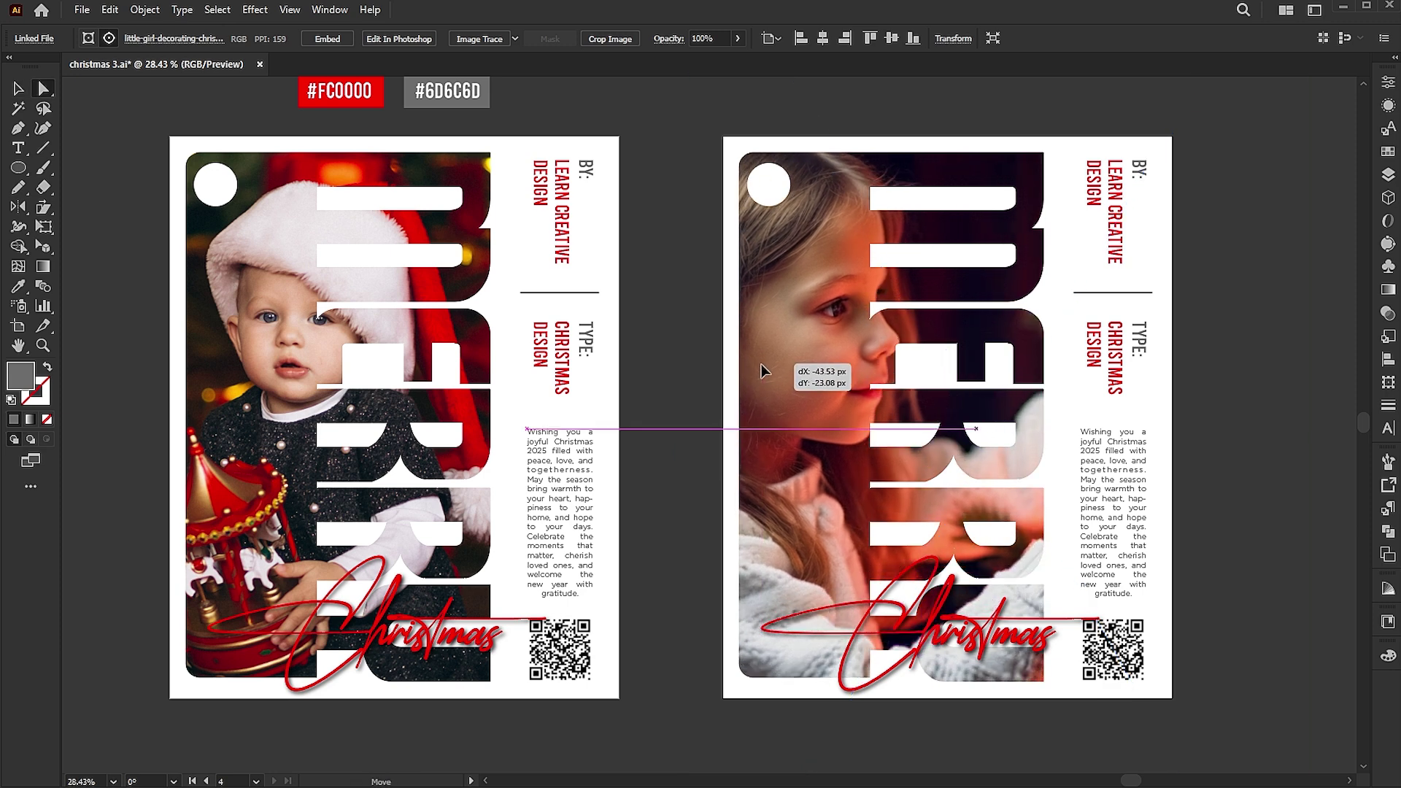
pyautogui.press('a')
pyautogui.click(649, 123)
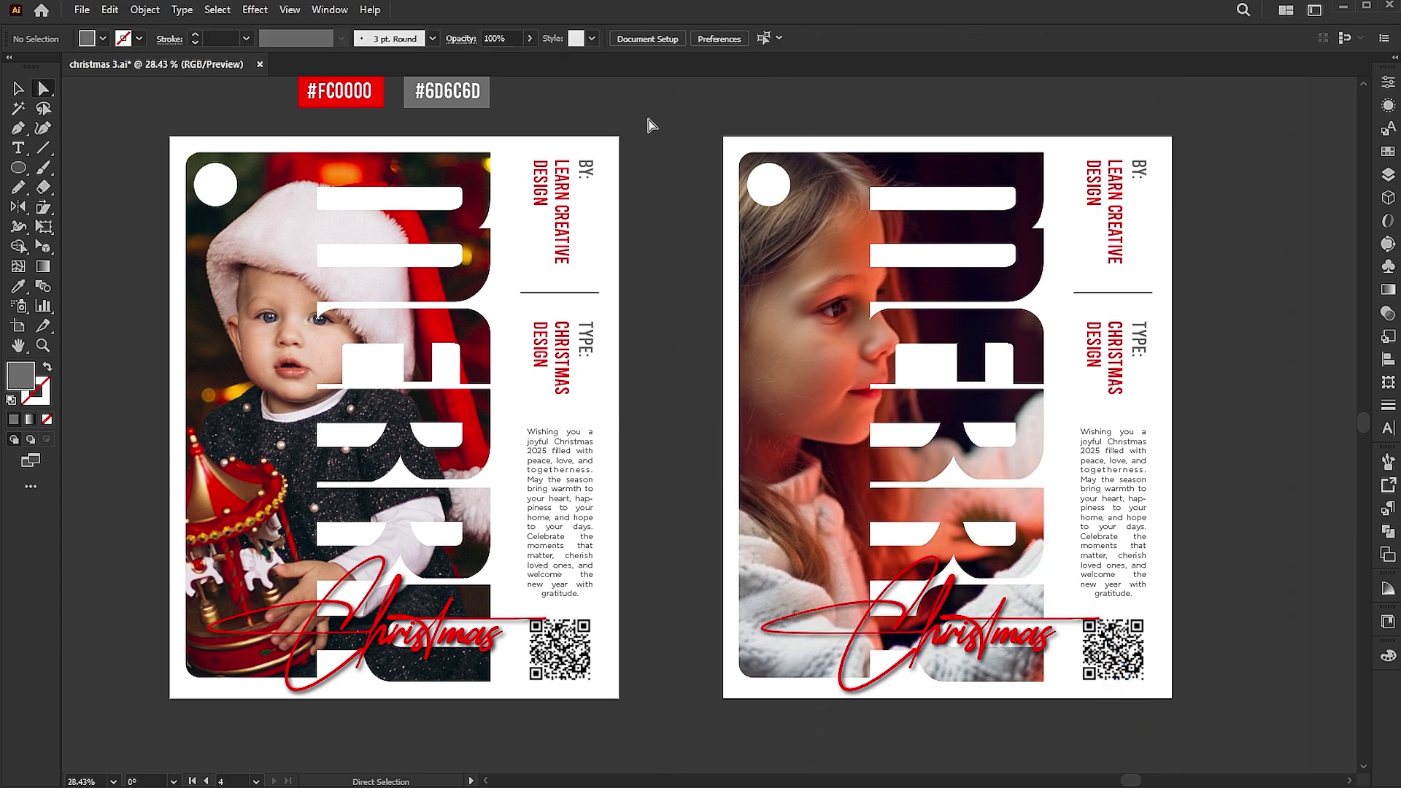